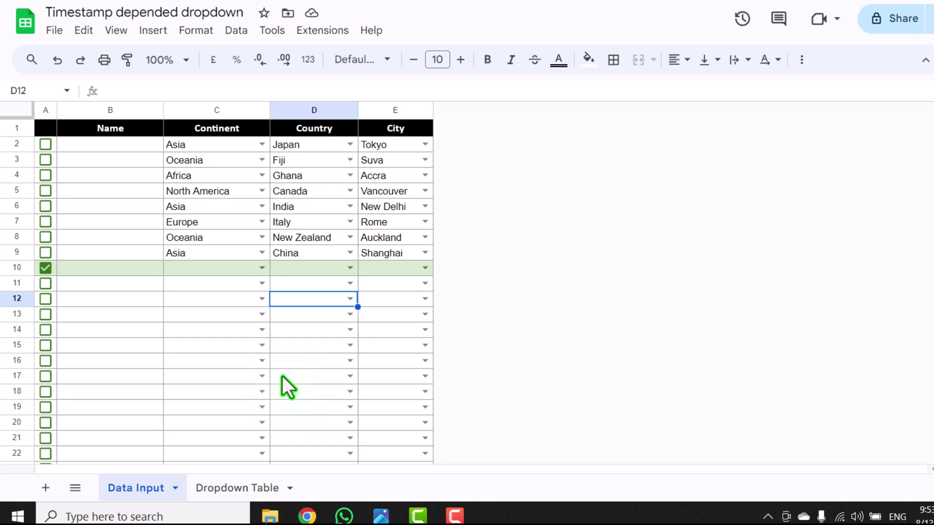
# - Look over the continent, country and city source data on the Dropdown Table sheet and return to the Data Input sheet
pyautogui.click(105, 31)
pyautogui.click(224, 421)
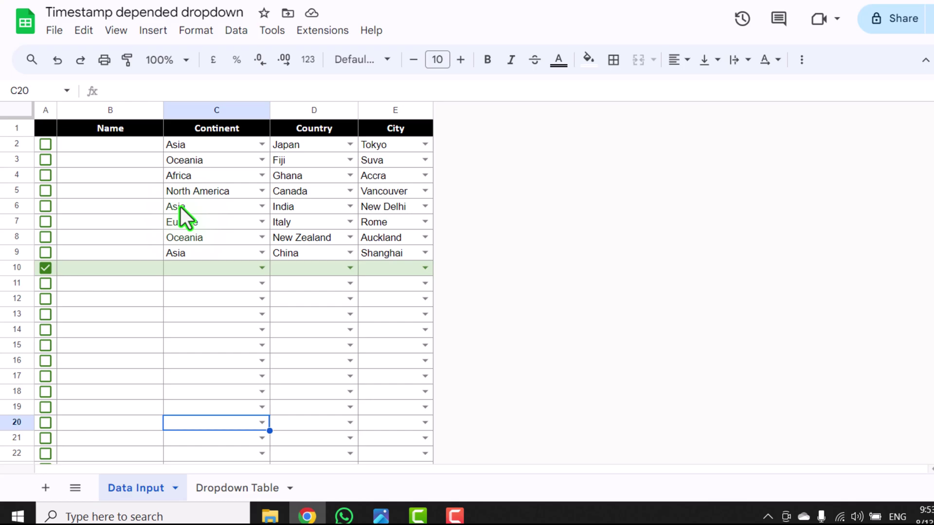
pyautogui.click(227, 489)
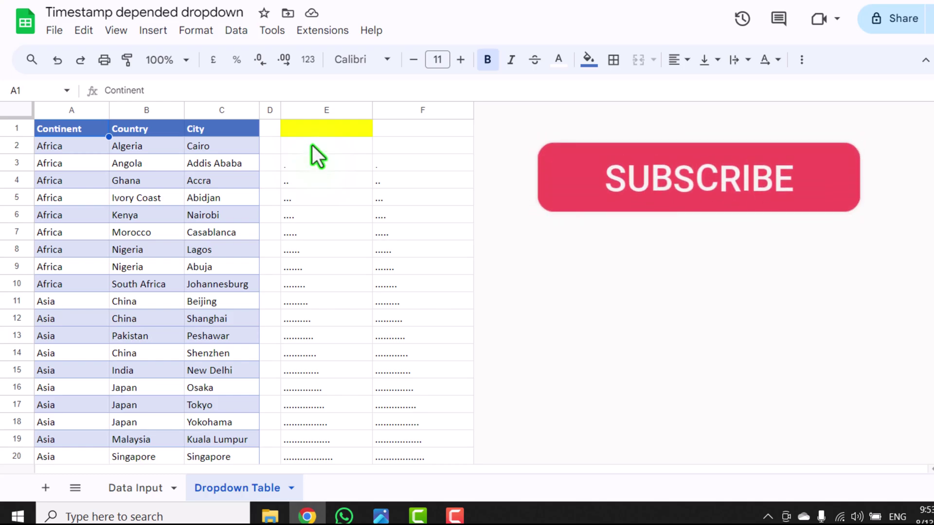
pyautogui.click(129, 495)
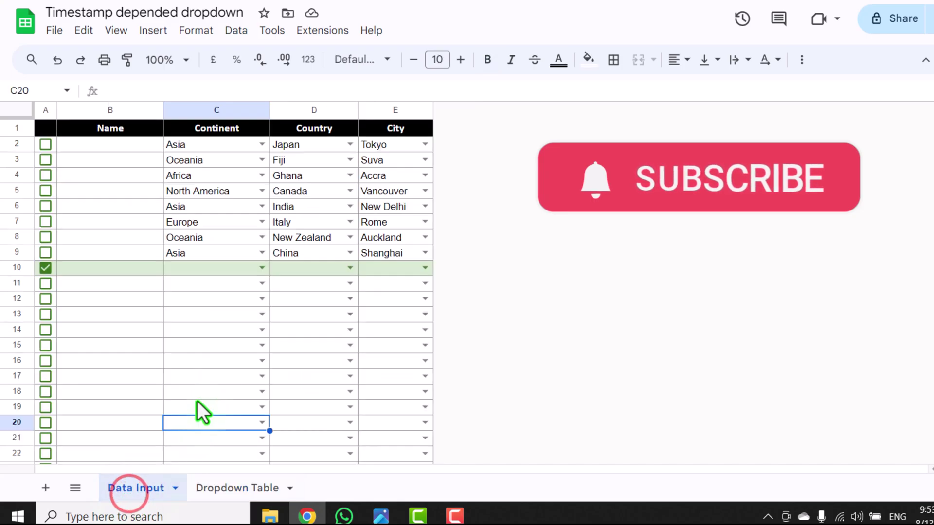
# - Fill row 10 using its dropdowns with continent Asia, country Japan and city Tokyo
pyautogui.click(261, 268)
pyautogui.click(235, 309)
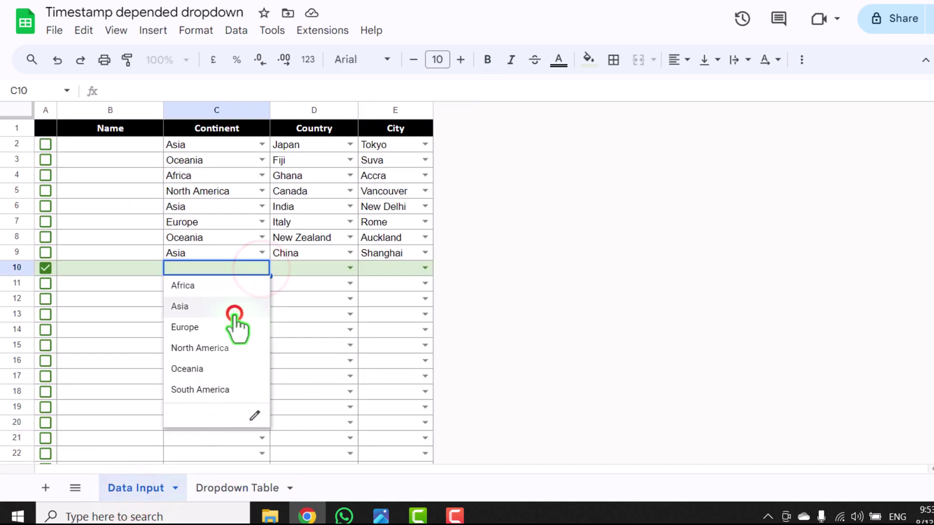
pyautogui.click(348, 268)
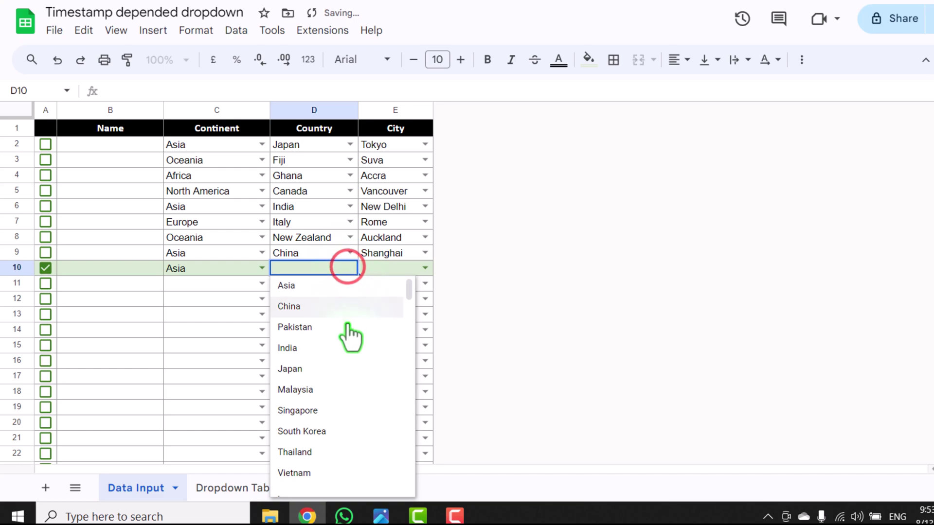
pyautogui.click(325, 369)
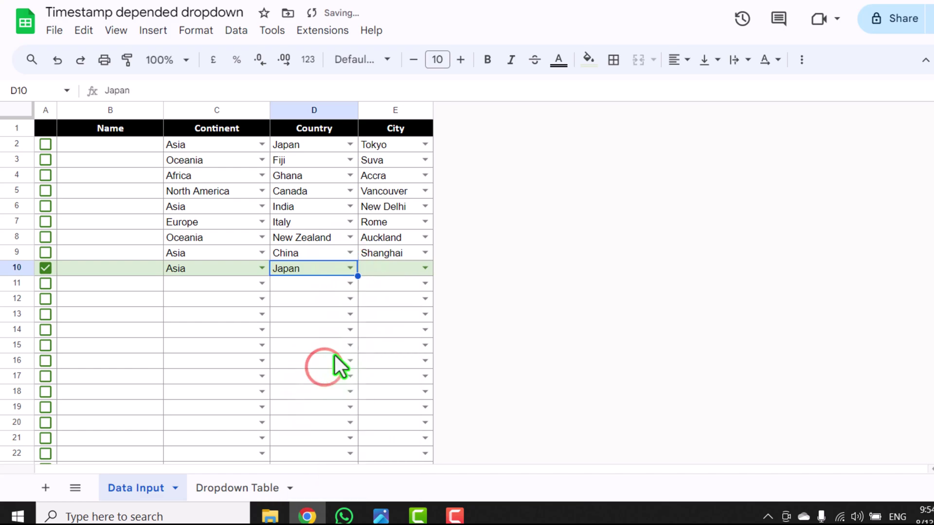
pyautogui.click(422, 268)
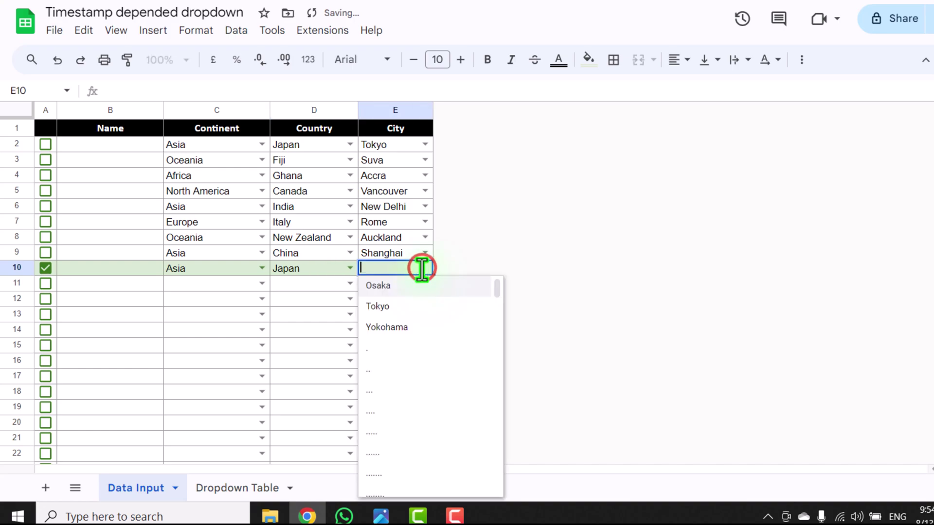
pyautogui.click(416, 305)
# - Activate row 11 with its checkbox and choose Europe, Netherlands and Amsterdam for continent, country and city
pyautogui.click(44, 284)
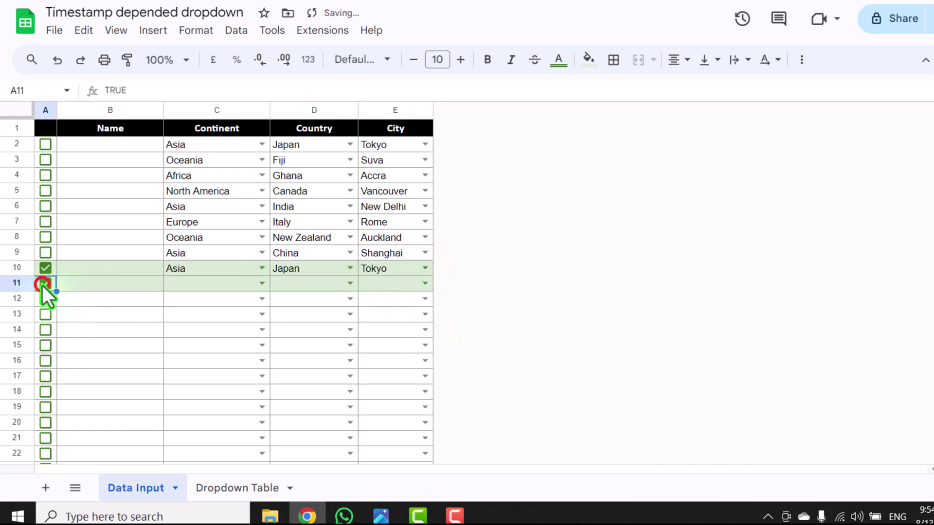
pyautogui.click(262, 284)
pyautogui.click(230, 342)
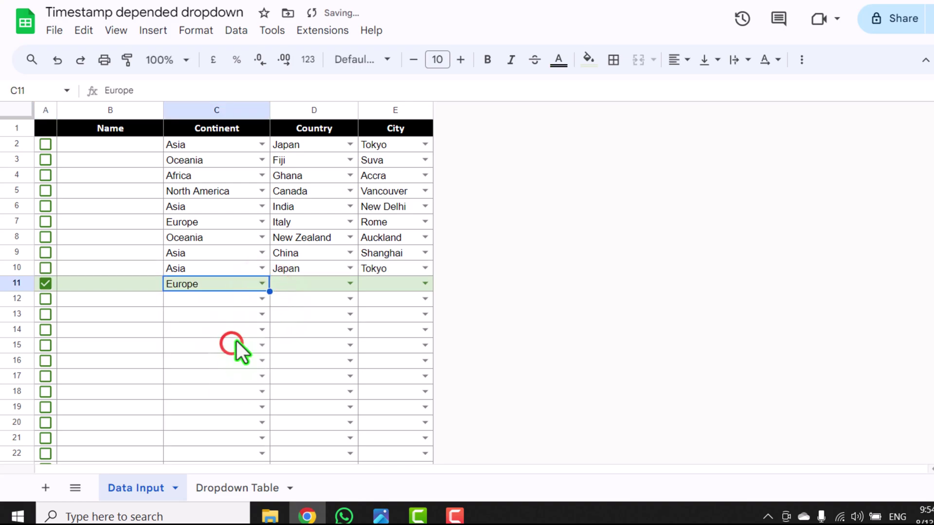
pyautogui.click(350, 284)
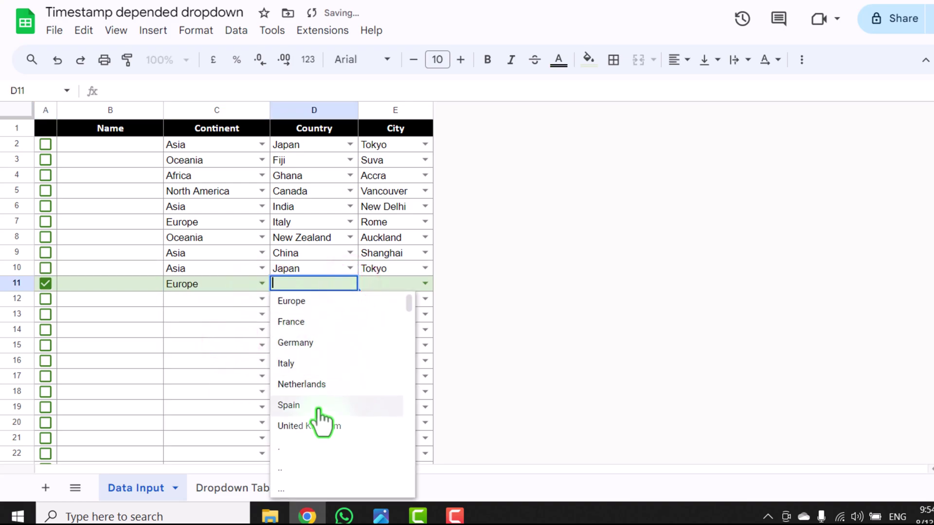
pyautogui.click(328, 385)
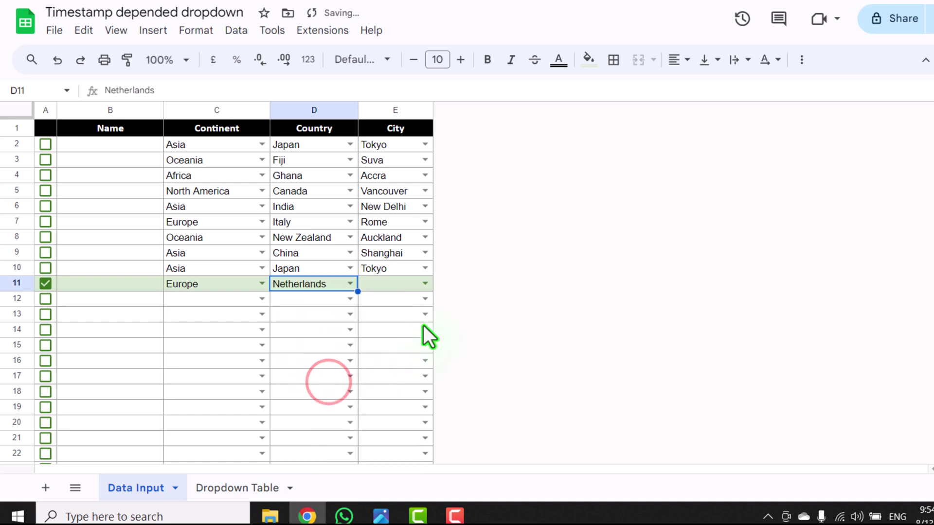
pyautogui.click(425, 283)
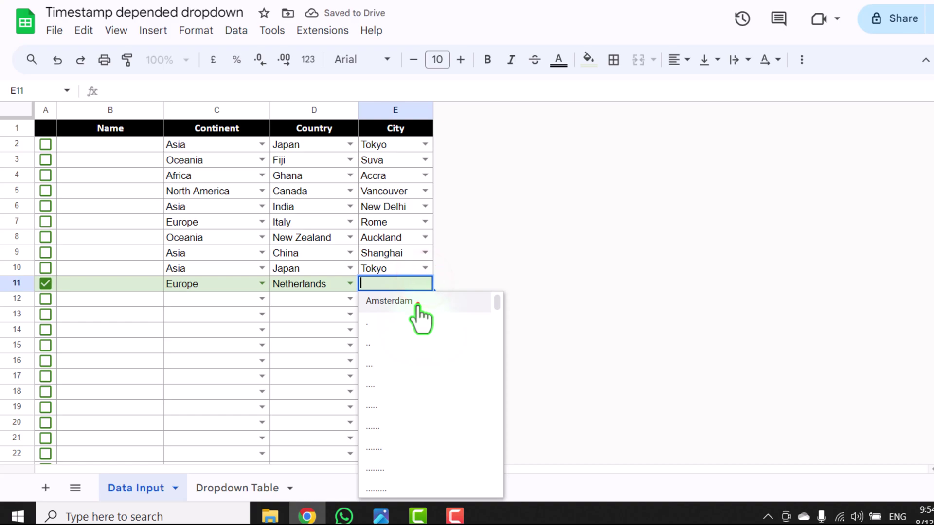
pyautogui.click(418, 303)
pyautogui.click(292, 329)
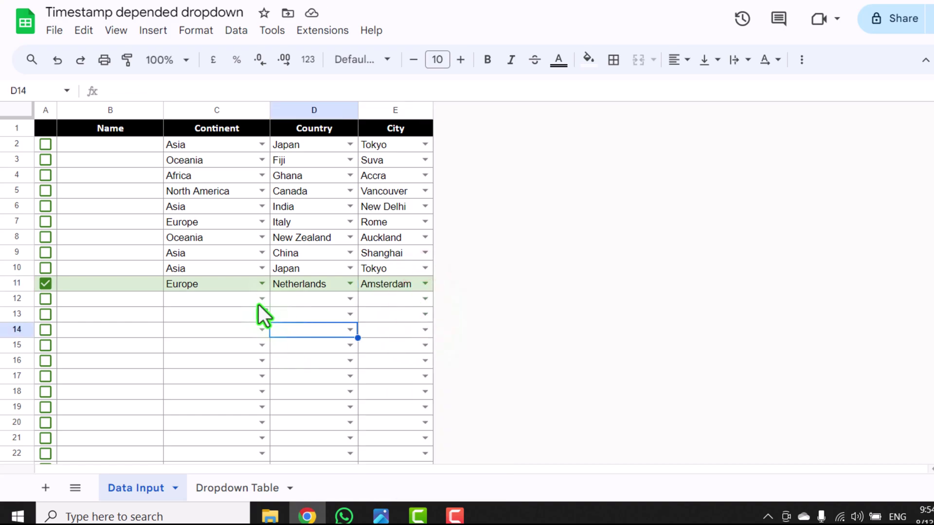
# - Change row 11's selections to North America, USA and Los Angeles
pyautogui.click(261, 286)
pyautogui.click(225, 366)
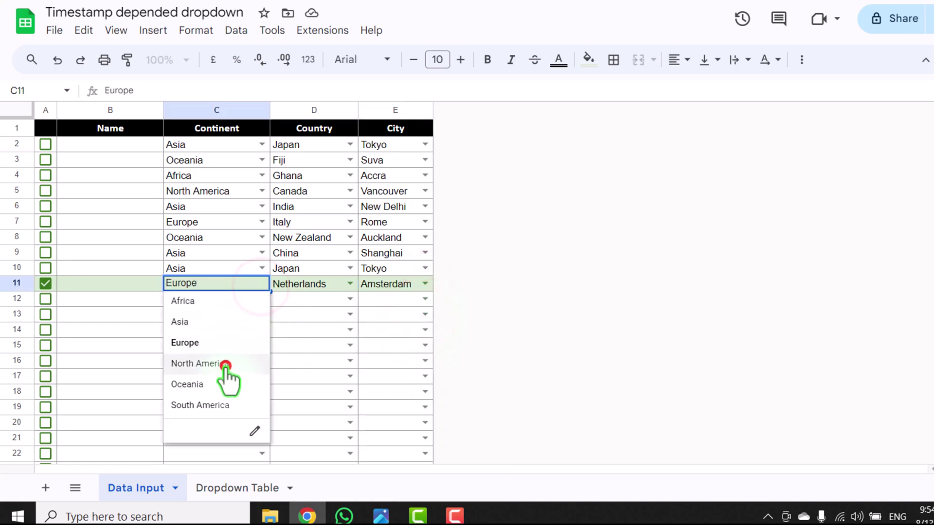
pyautogui.click(349, 284)
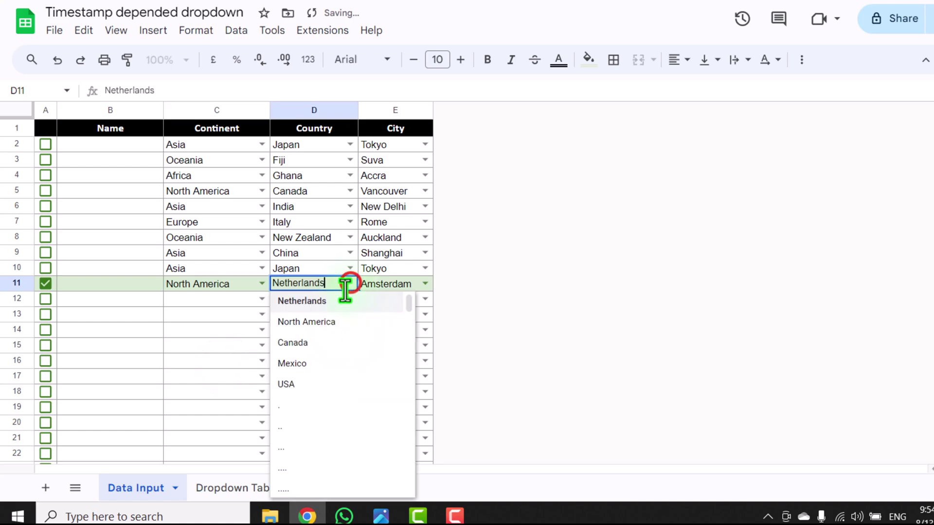
pyautogui.click(323, 384)
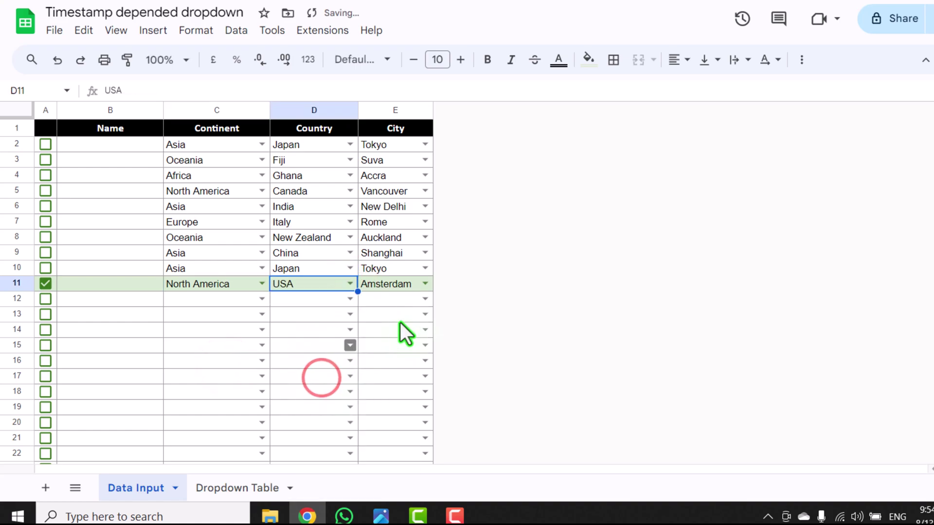
pyautogui.click(425, 283)
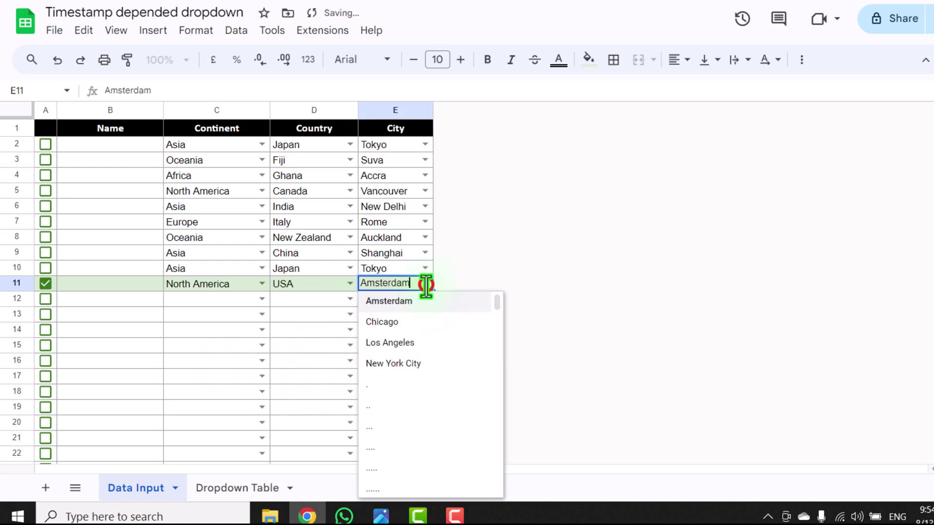
pyautogui.click(408, 343)
pyautogui.click(390, 303)
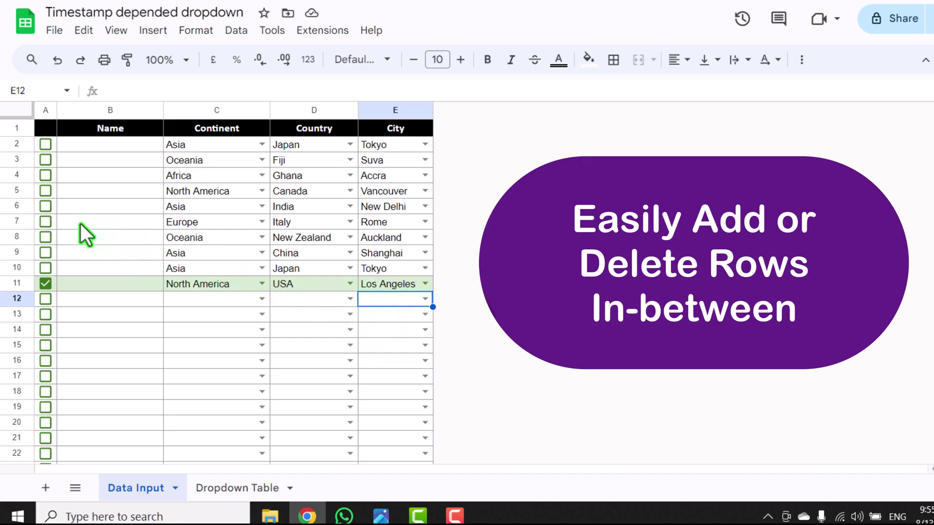
# - Insert one blank row above row 6 and delete the Oceania, New Zealand, Auckland entry in row 9
pyautogui.rightClick(24, 207)
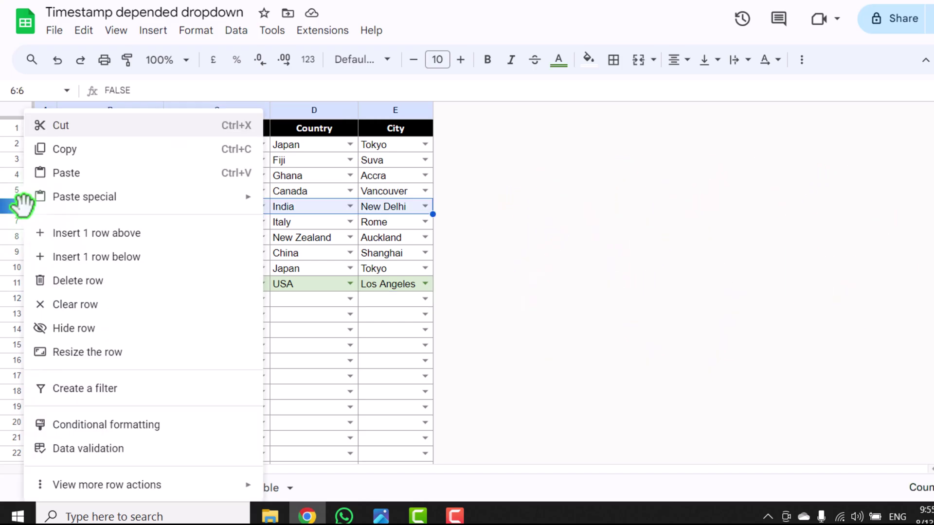
pyautogui.click(60, 236)
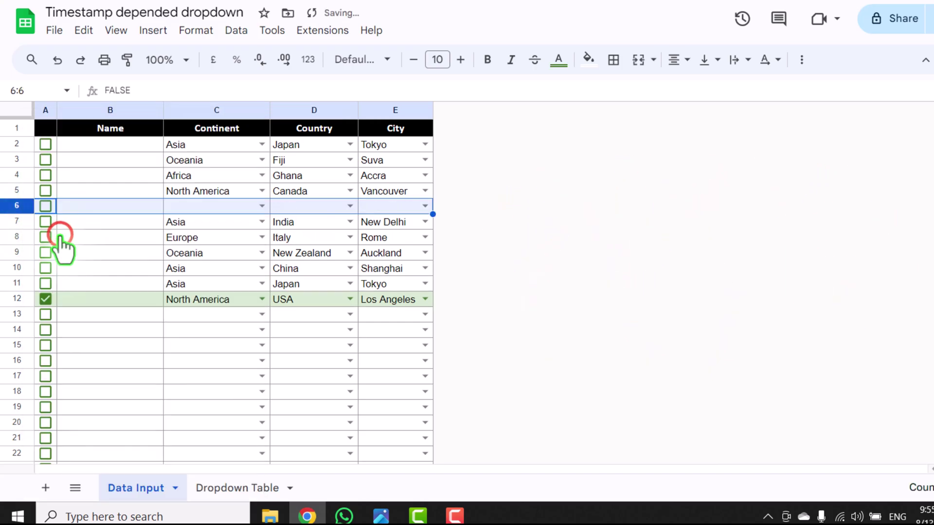
pyautogui.click(28, 252)
pyautogui.rightClick(27, 252)
pyautogui.click(82, 281)
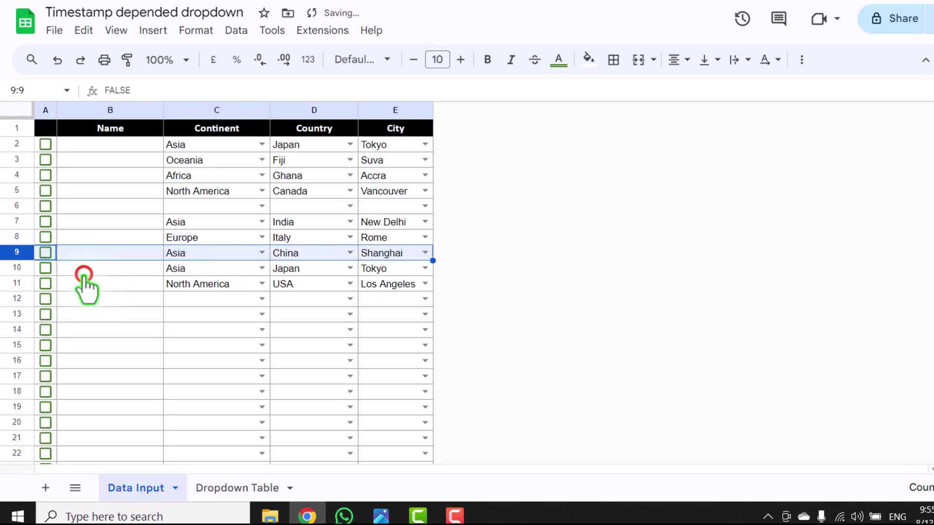
# - Activate the blank row 6 with its checkbox and choose North America, Mexico and Mexico City
pyautogui.click(45, 206)
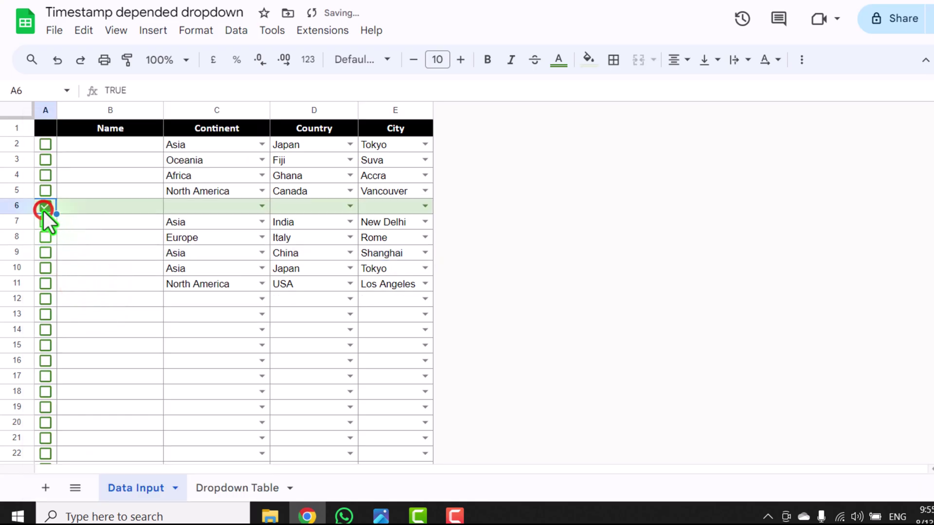
pyautogui.click(261, 205)
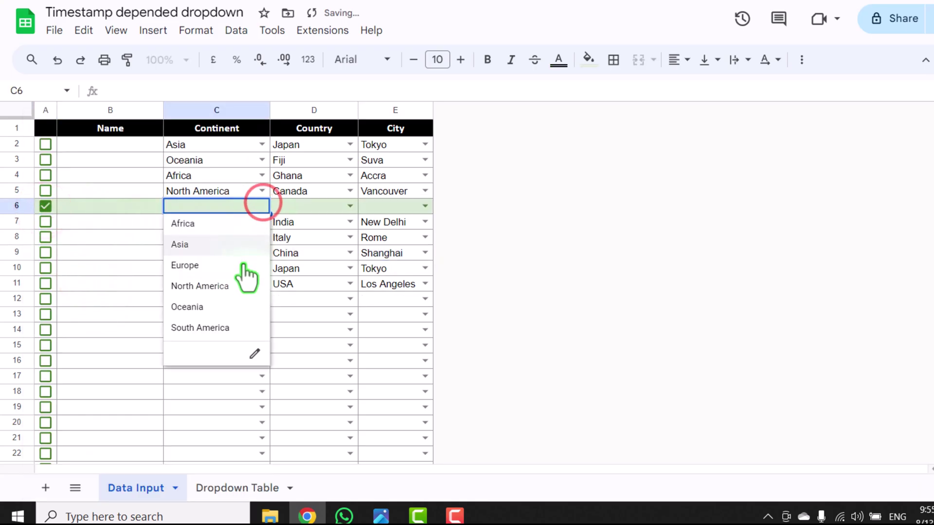
pyautogui.click(238, 286)
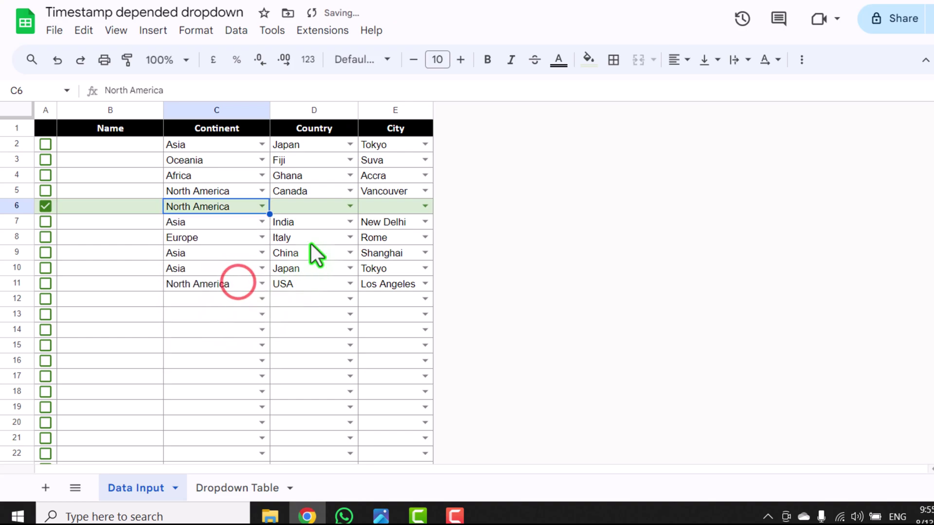
pyautogui.click(349, 206)
pyautogui.click(325, 265)
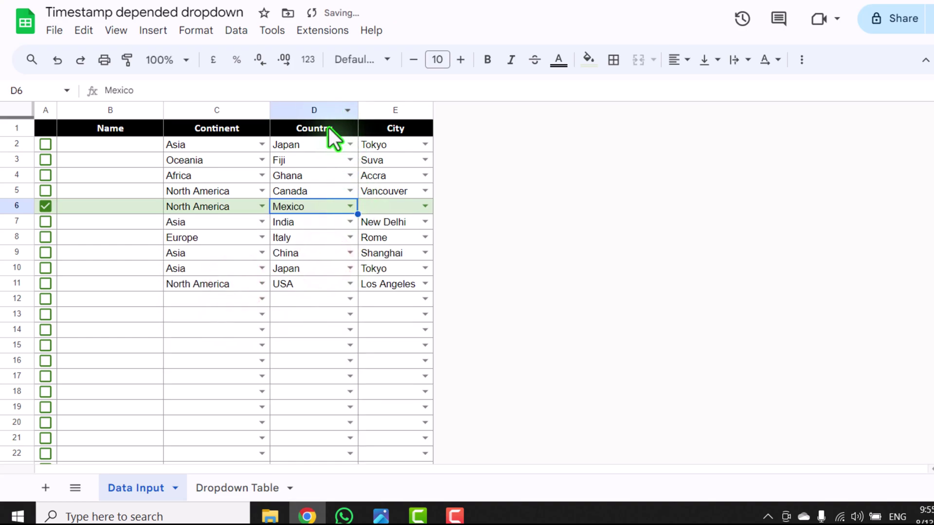
pyautogui.click(417, 205)
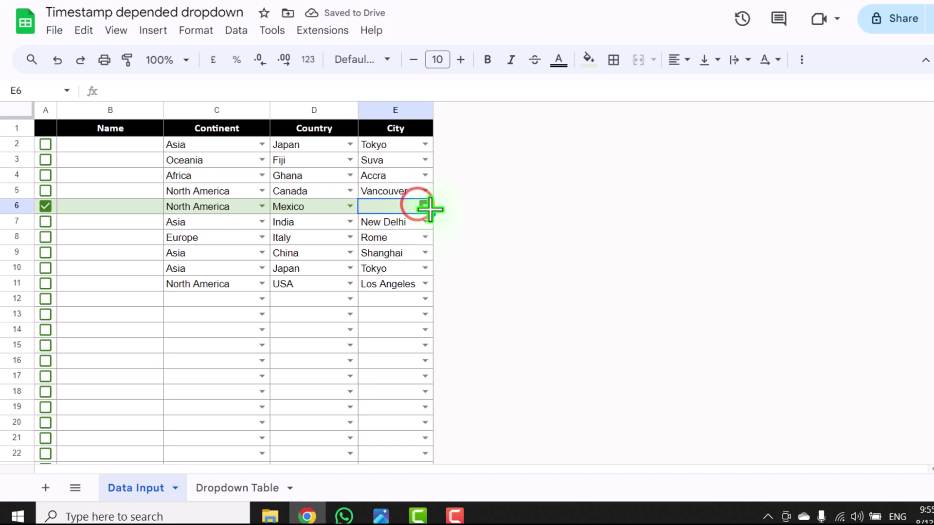
pyautogui.click(425, 207)
pyautogui.click(389, 224)
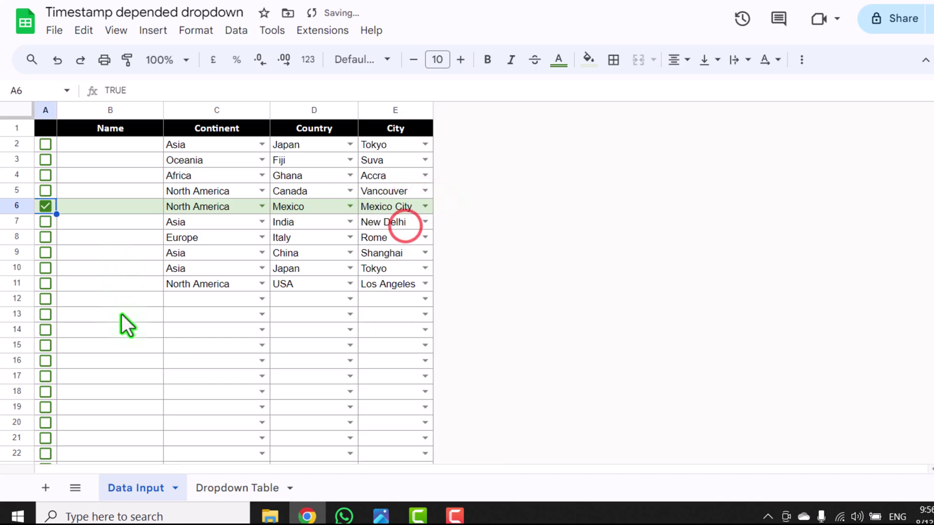
# - Delete the China, Shanghai entry in row 9, and activate row 11 with its checkbox to enter South America, Brazil and Sao Paulo
pyautogui.rightClick(20, 252)
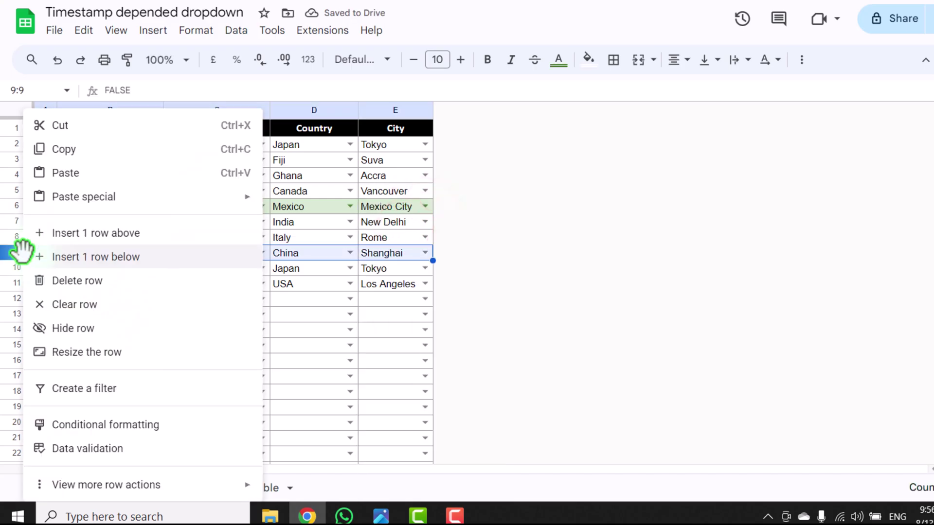
pyautogui.click(83, 279)
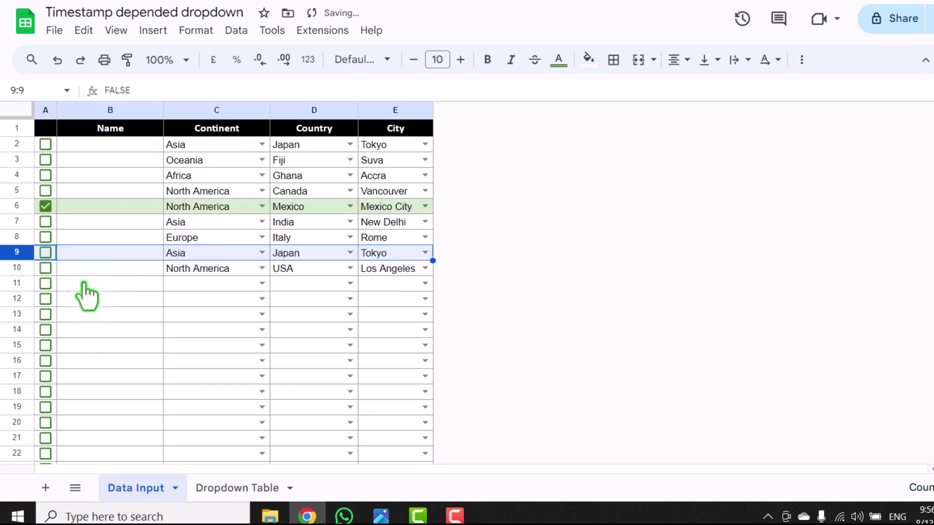
pyautogui.click(45, 283)
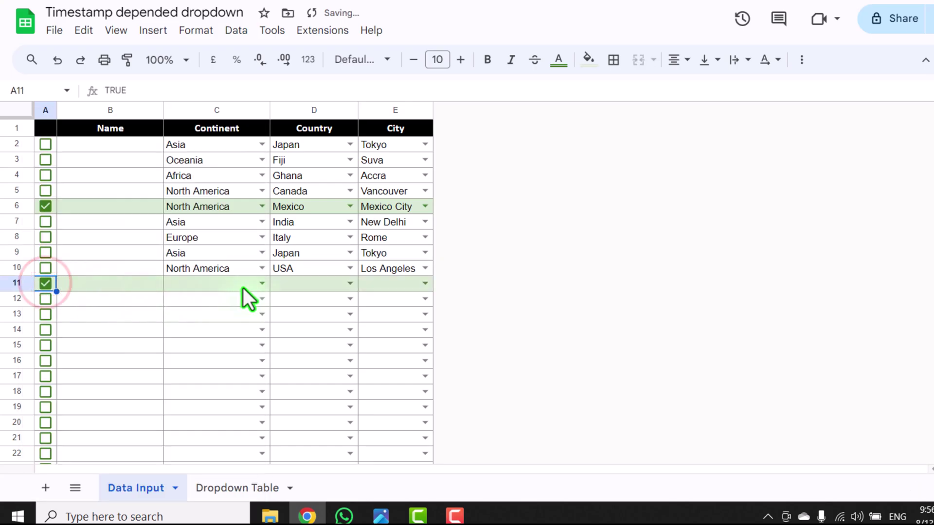
pyautogui.click(261, 283)
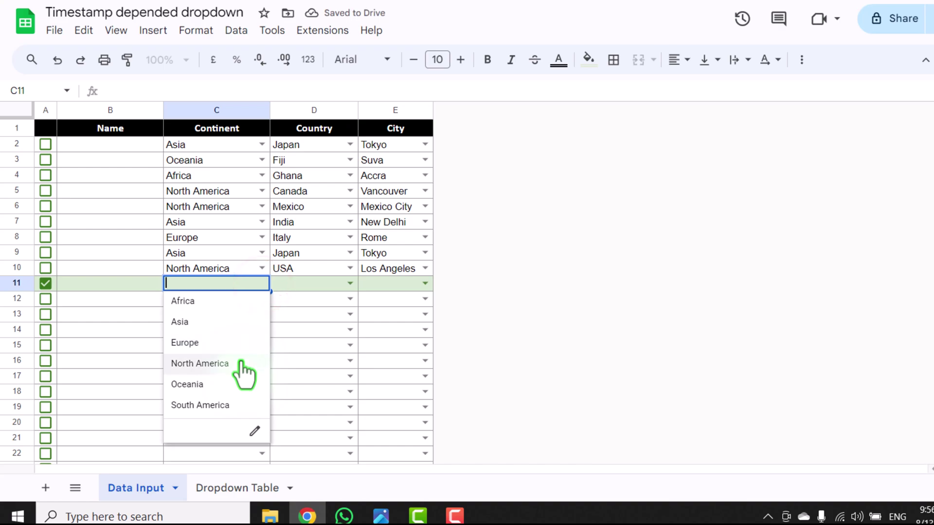
pyautogui.click(235, 405)
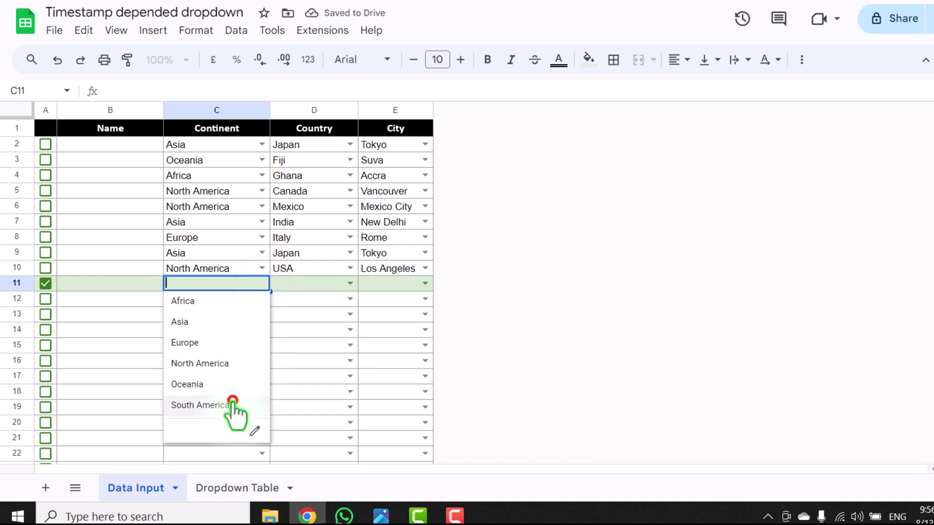
pyautogui.click(349, 283)
pyautogui.click(330, 343)
pyautogui.click(426, 284)
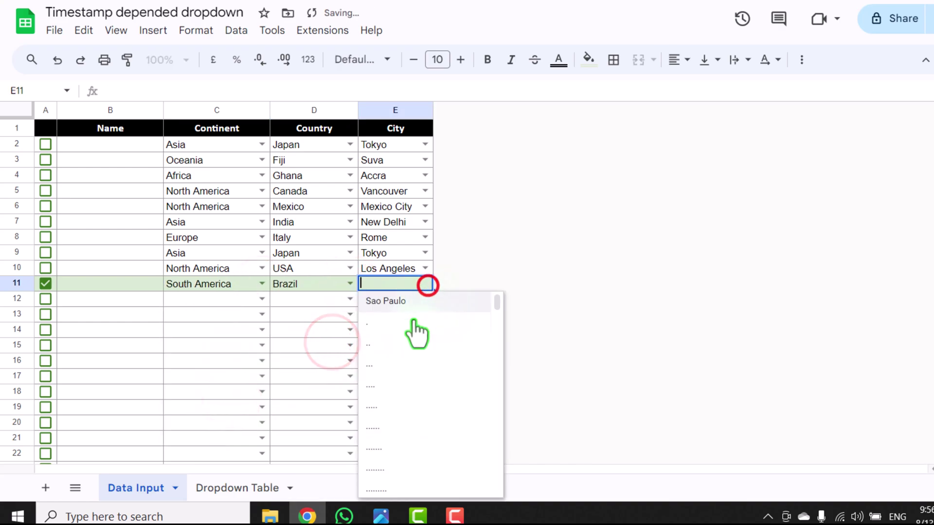
pyautogui.click(405, 302)
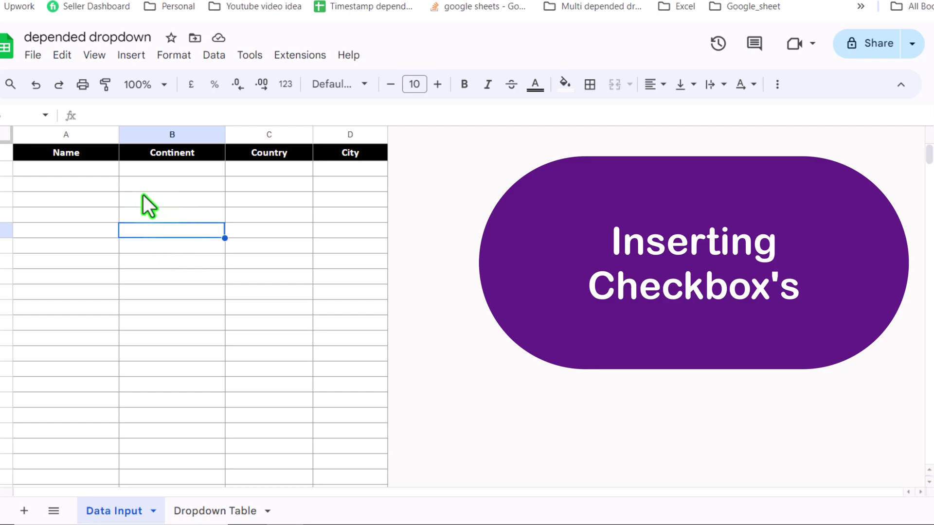
# - Insert one blank column to the left of the Name column on the Data Input sheet
pyautogui.click(58, 130)
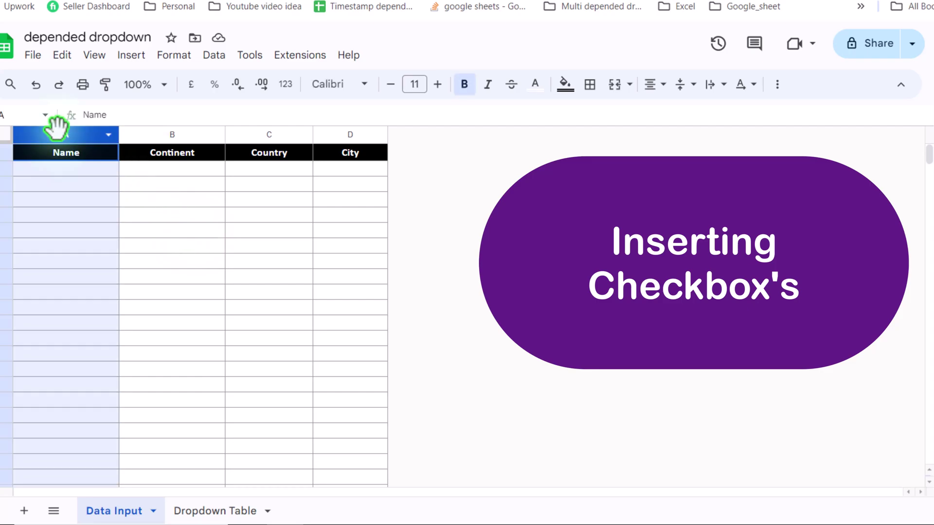
pyautogui.rightClick(57, 128)
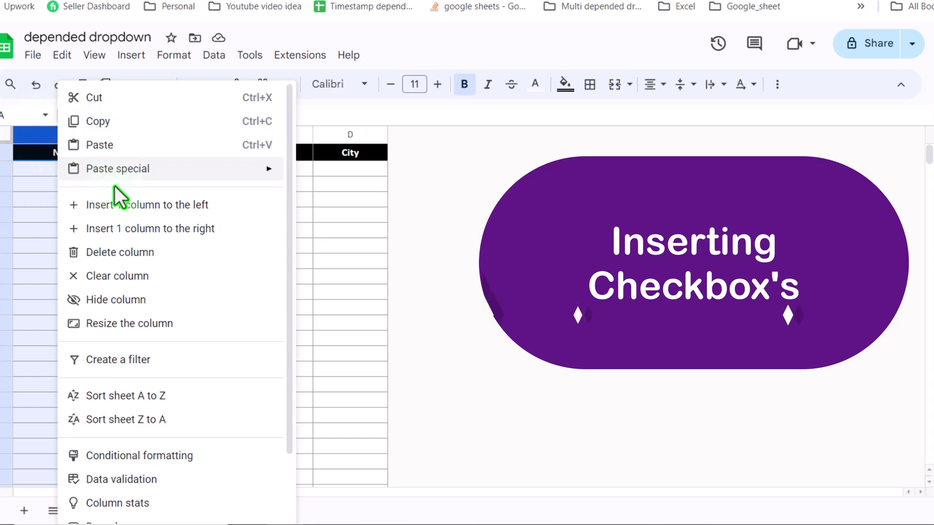
pyautogui.click(127, 205)
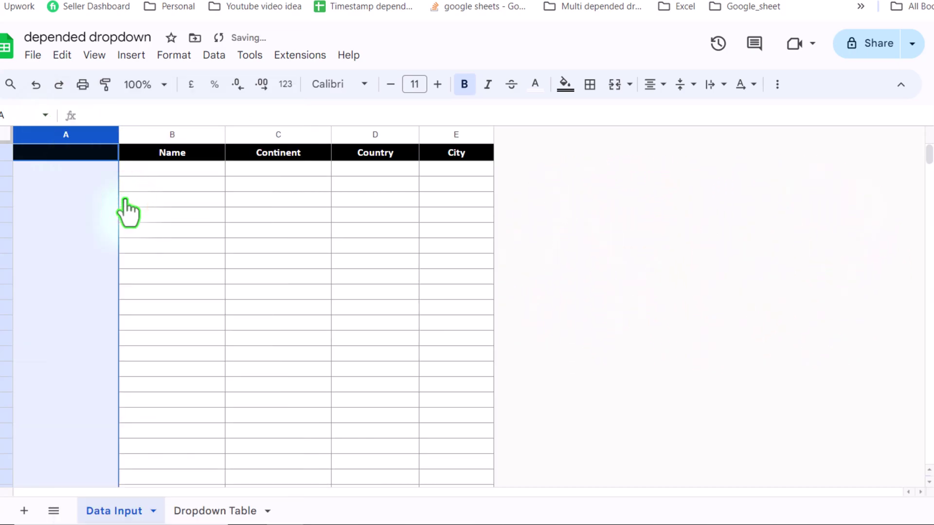
# - Fill the new column A with tick boxes and narrow the column to fit them
pyautogui.click(129, 56)
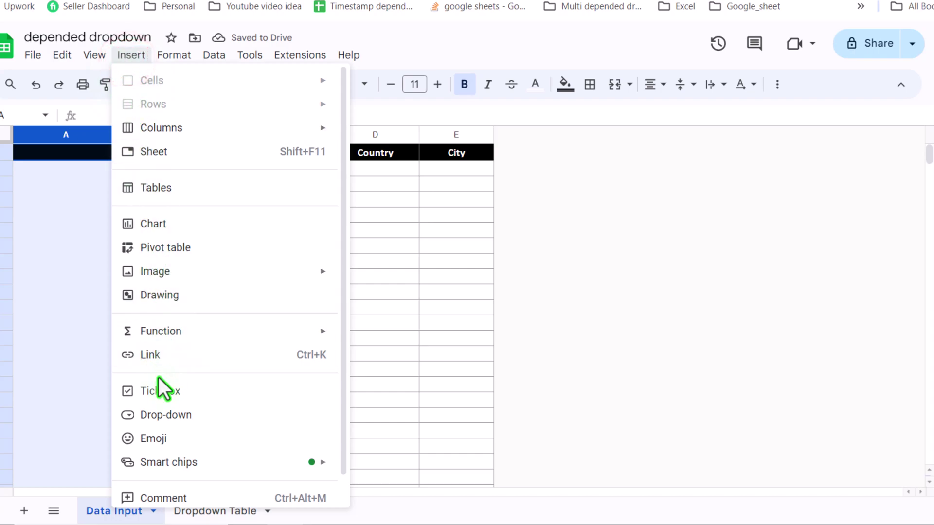
pyautogui.click(164, 389)
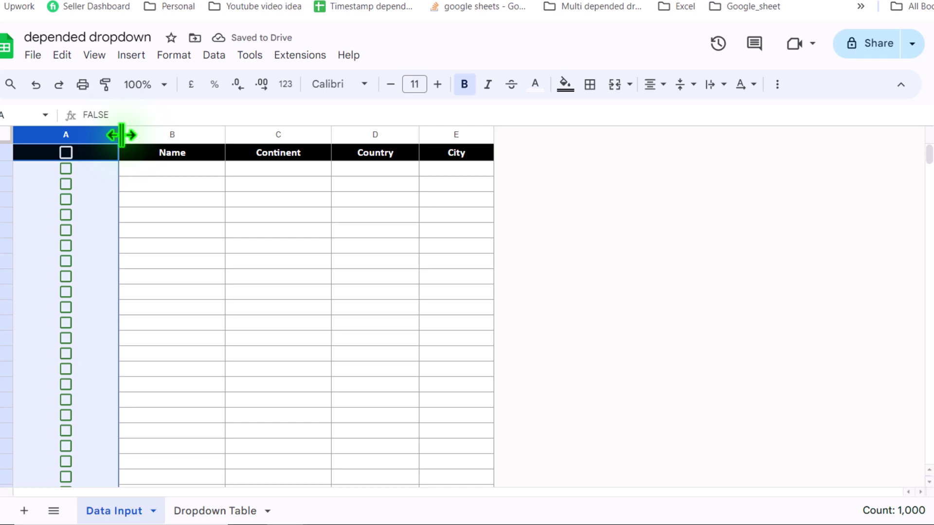
pyautogui.moveTo(120, 135); pyautogui.dragTo(36, 144)
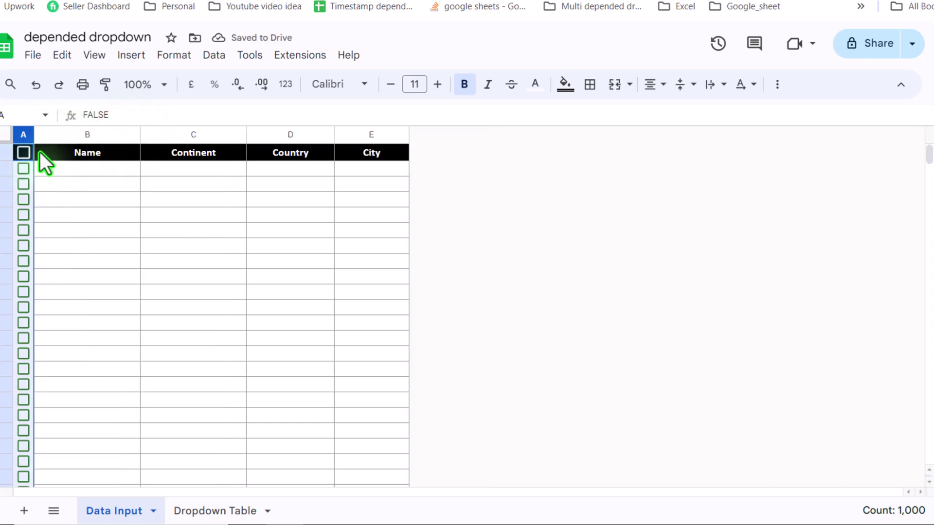
# - Delete the tick box from header cell A1, and test the one in row 5 by ticking and unticking it
pyautogui.click(46, 152)
pyautogui.press('Left')
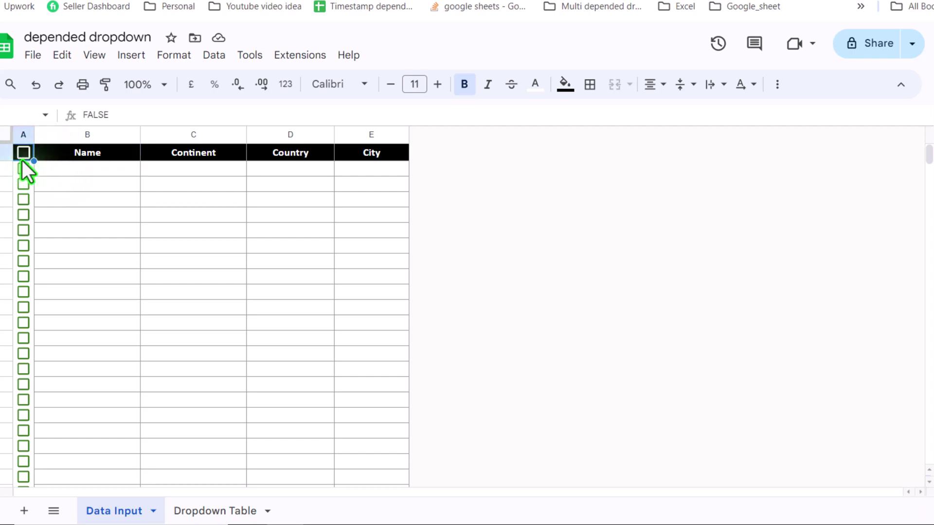
pyautogui.press('Delete')
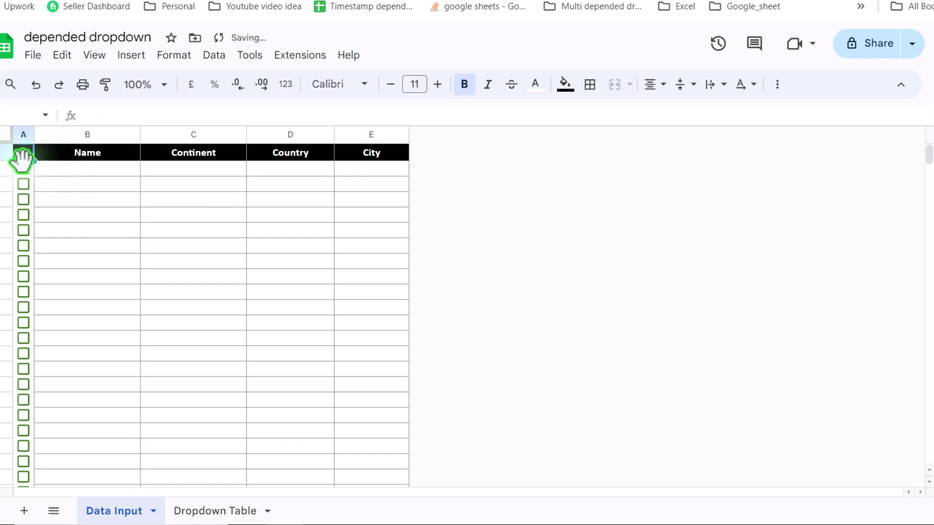
pyautogui.click(23, 215)
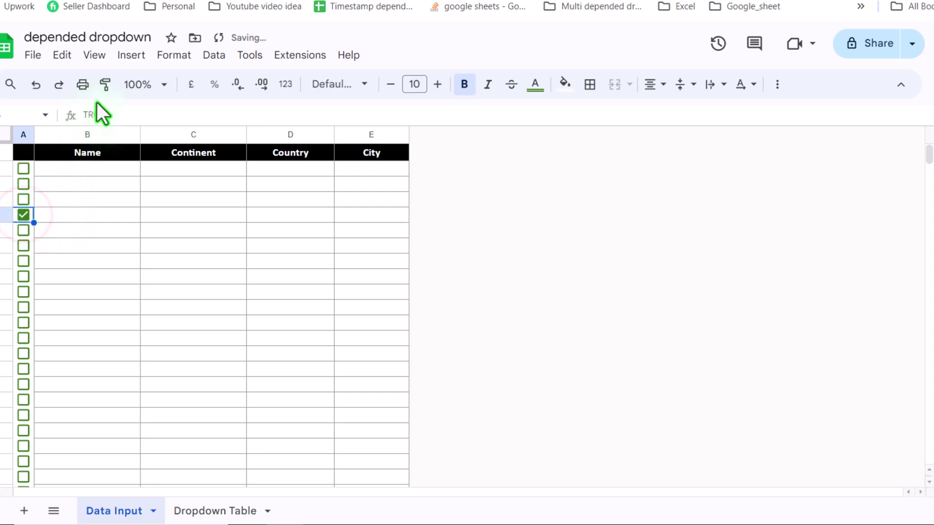
pyautogui.click(23, 216)
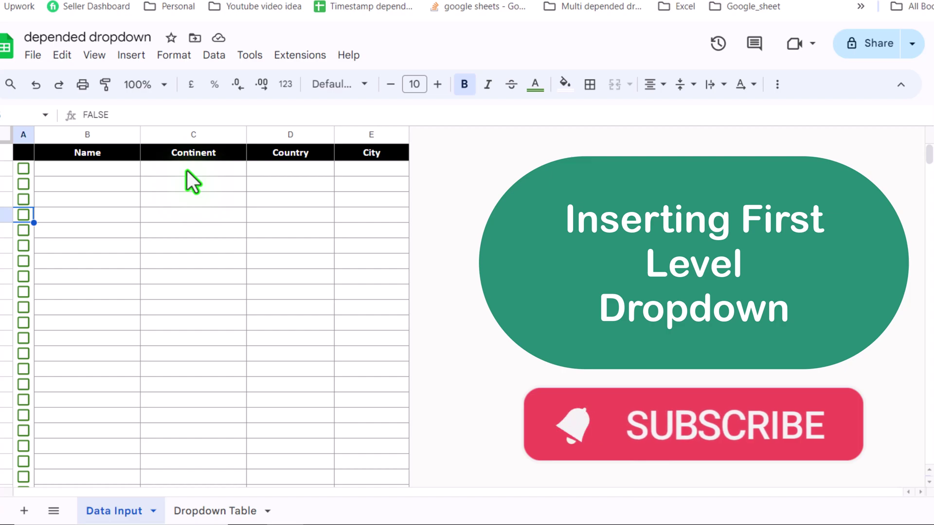
# - Add a data validation rule to Continent cells C2:C1000 with the criteria Drop-down (from a range)
pyautogui.click(187, 170)
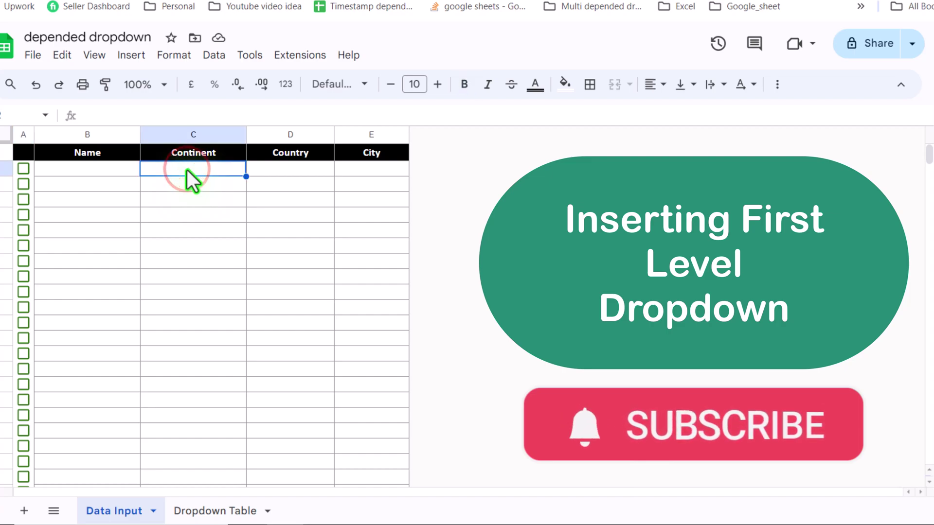
pyautogui.hotkey('ctrl', 'shift', 'Down')
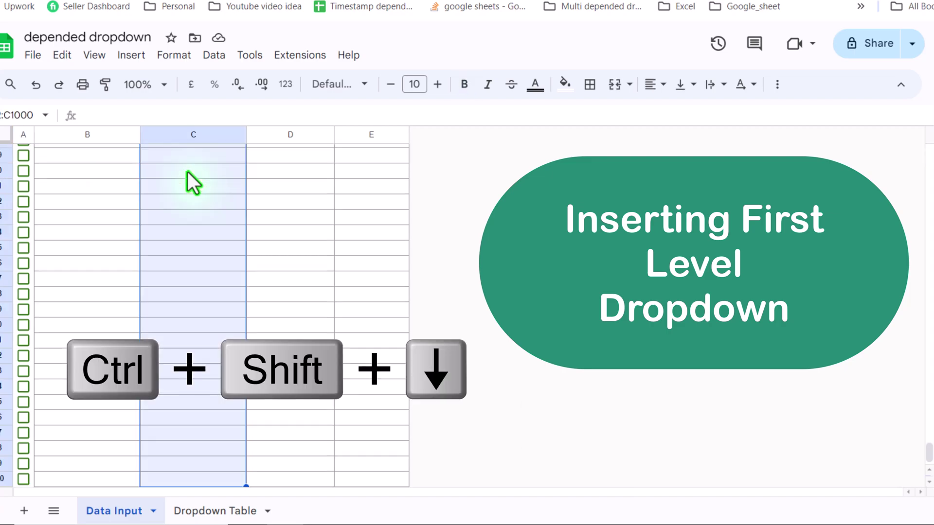
pyautogui.hotkey('ctrl', 'BackSpace')
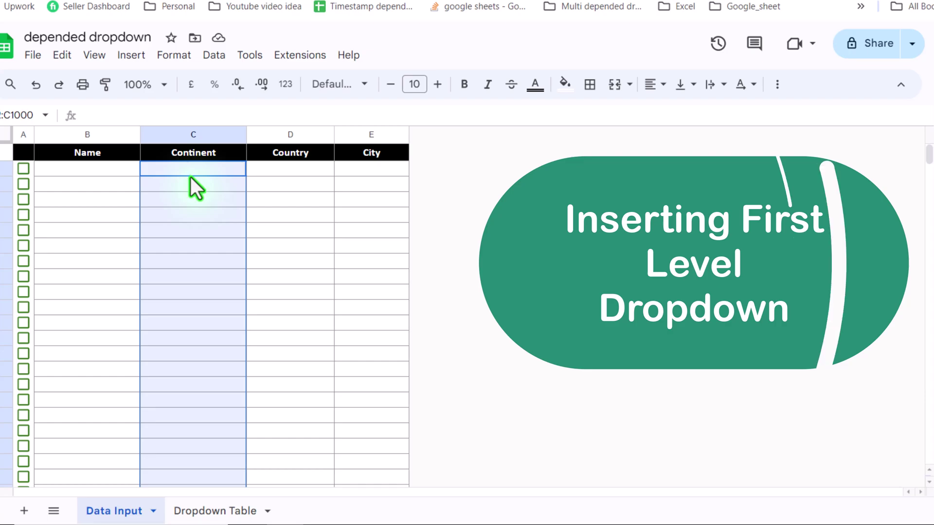
pyautogui.click(220, 53)
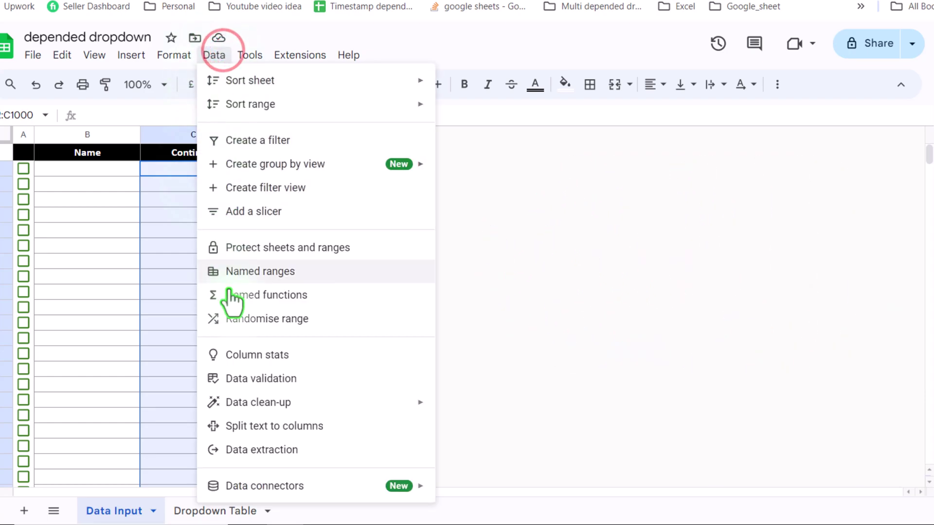
pyautogui.click(270, 375)
pyautogui.click(860, 190)
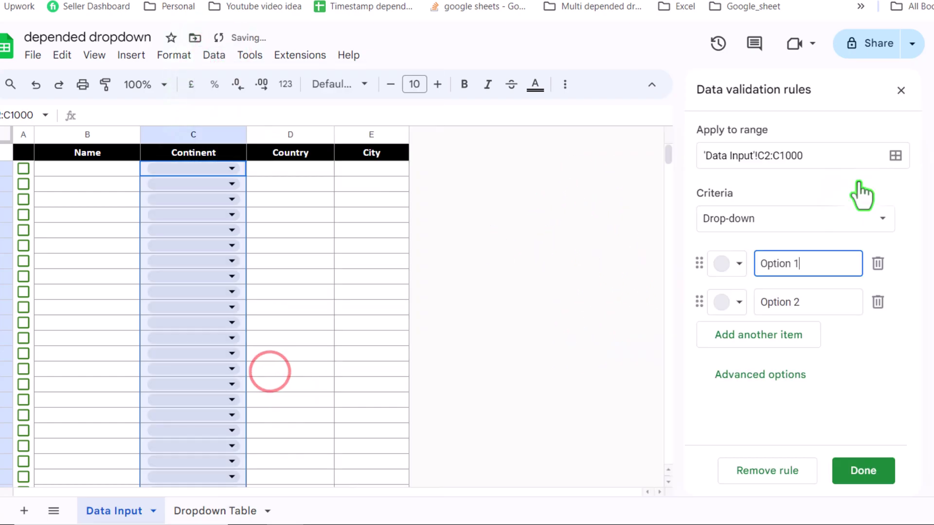
pyautogui.click(875, 218)
pyautogui.click(811, 246)
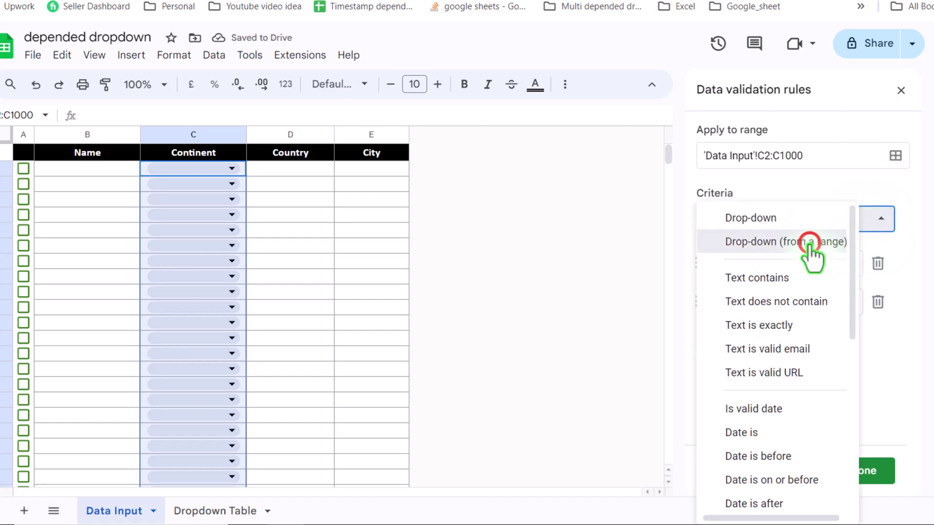
# - Set the dropdown's source range to the open-ended Continent column 'Dropdown Table'!A2:A
pyautogui.click(880, 263)
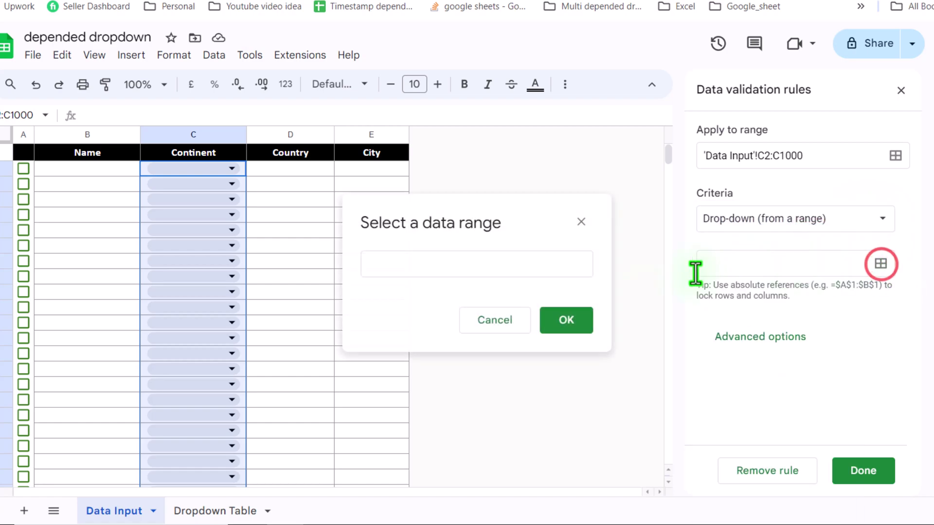
pyautogui.click(389, 265)
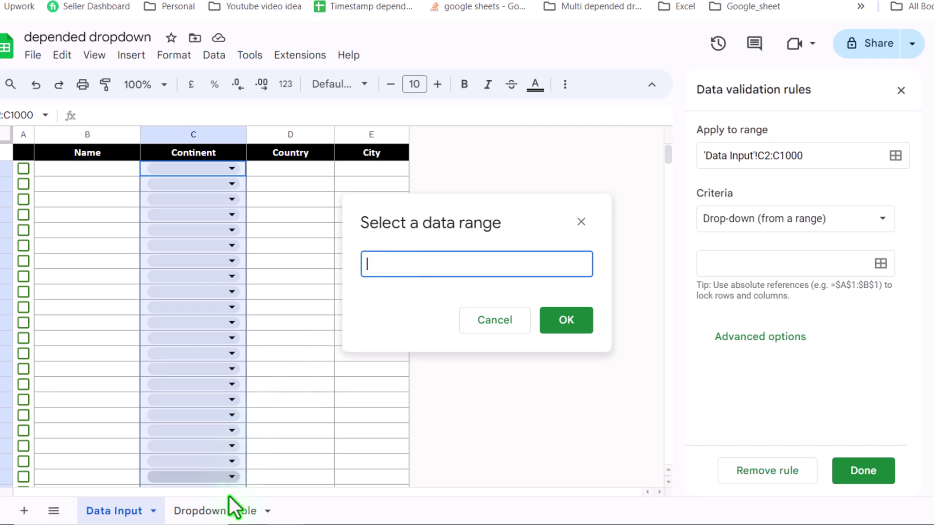
pyautogui.click(216, 510)
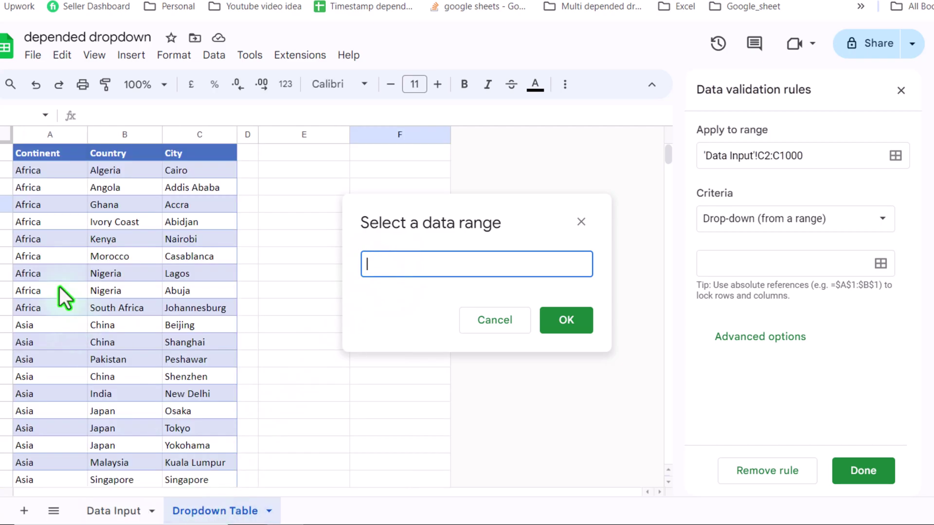
pyautogui.moveTo(40, 168); pyautogui.dragTo(48, 302)
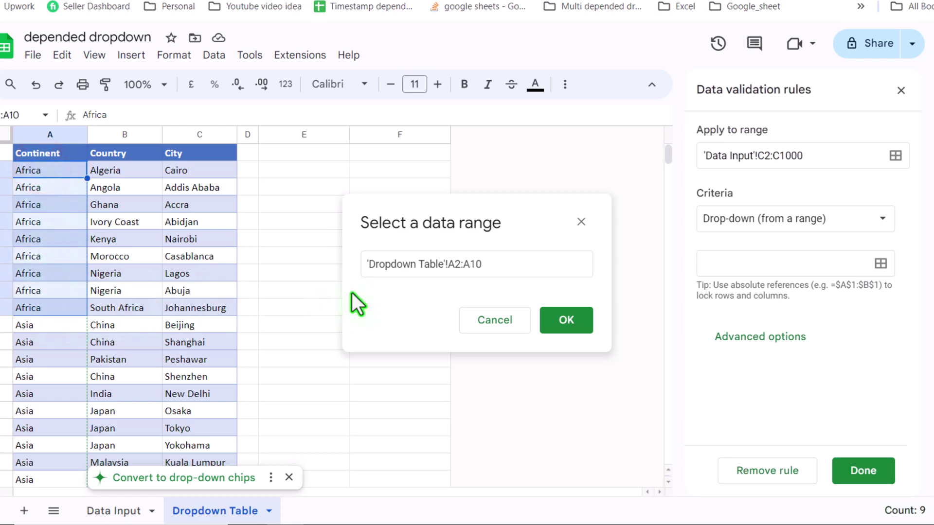
pyautogui.click(489, 267)
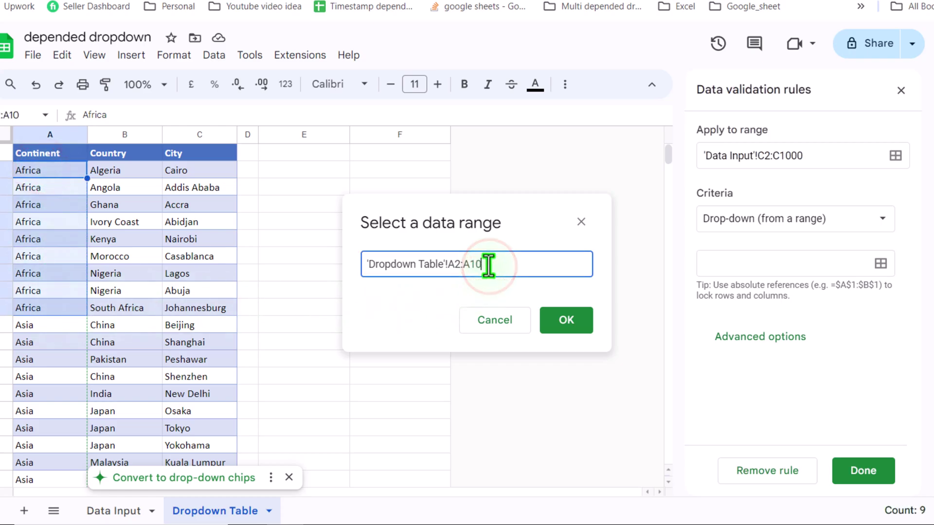
pyautogui.press('BackSpace')
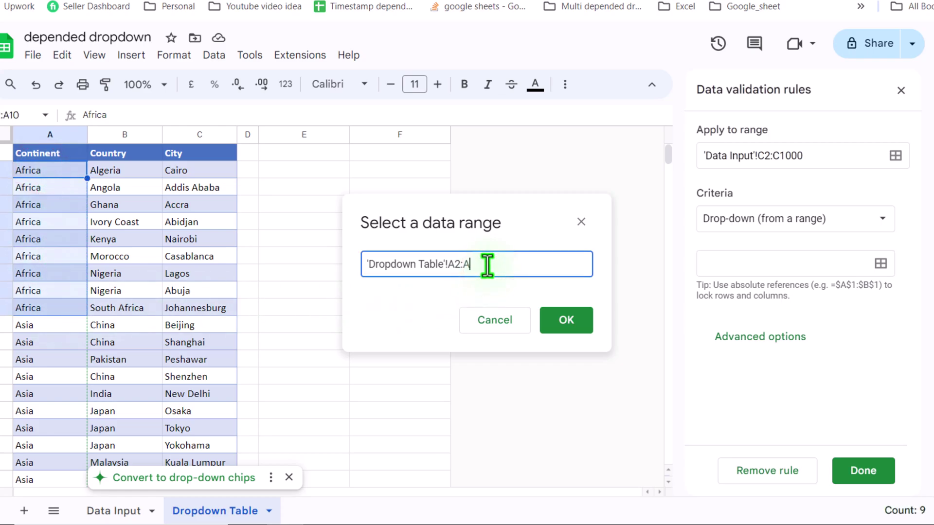
pyautogui.click(574, 326)
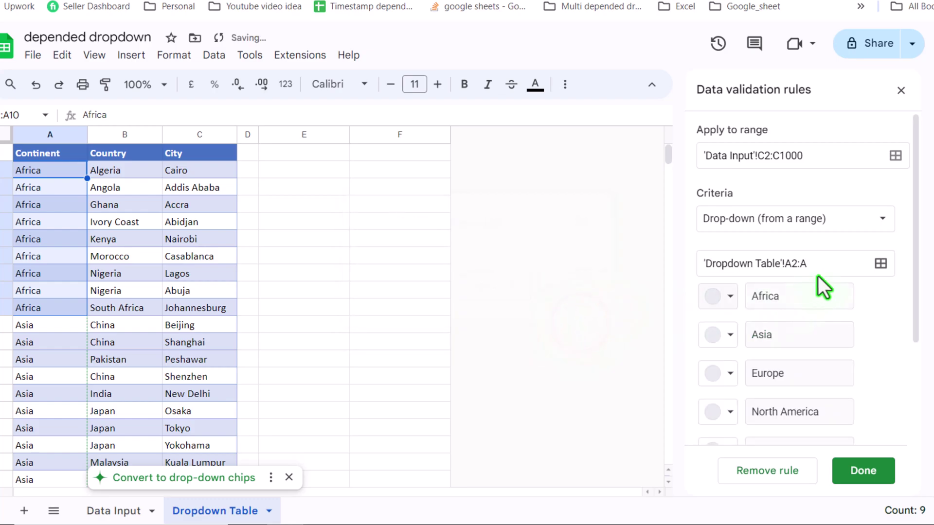
# - Set the Continent dropdown's display style to Arrow in the advanced options and save the rule
pyautogui.scroll(-3, 886, 209)
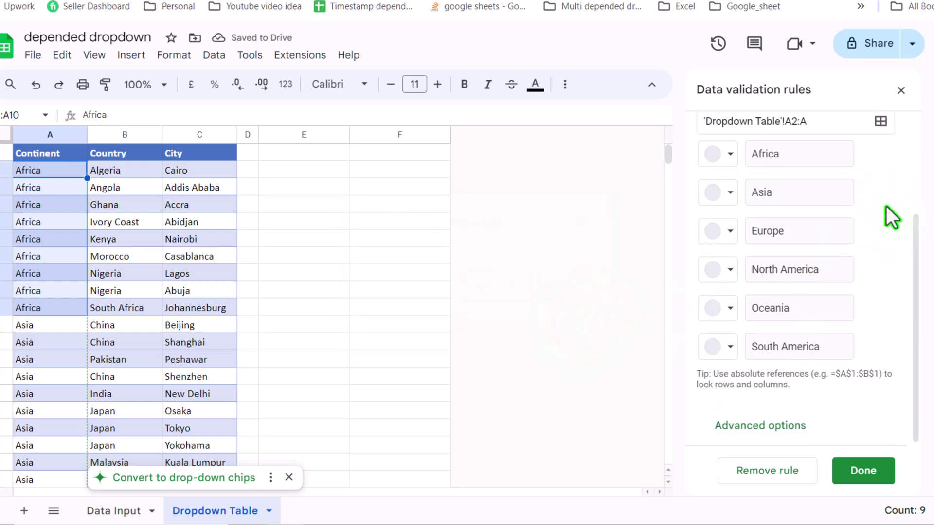
pyautogui.click(783, 422)
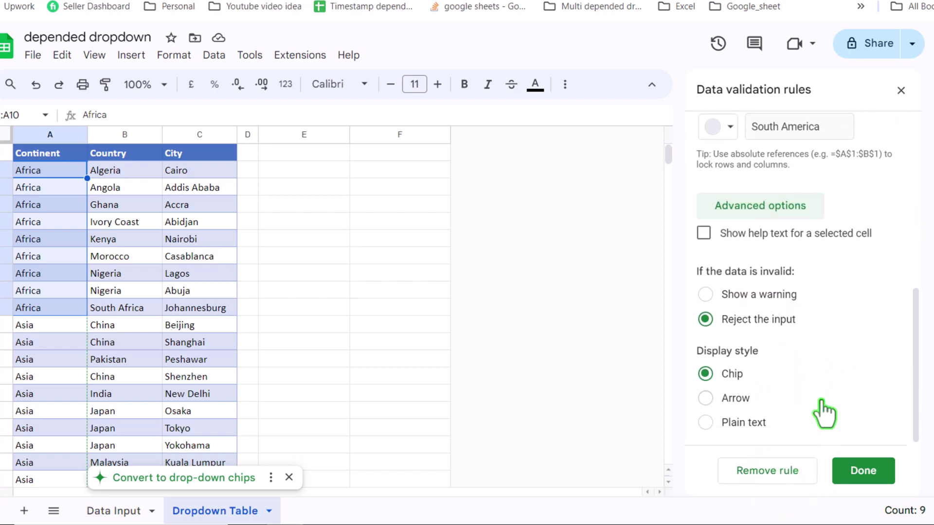
pyautogui.click(737, 398)
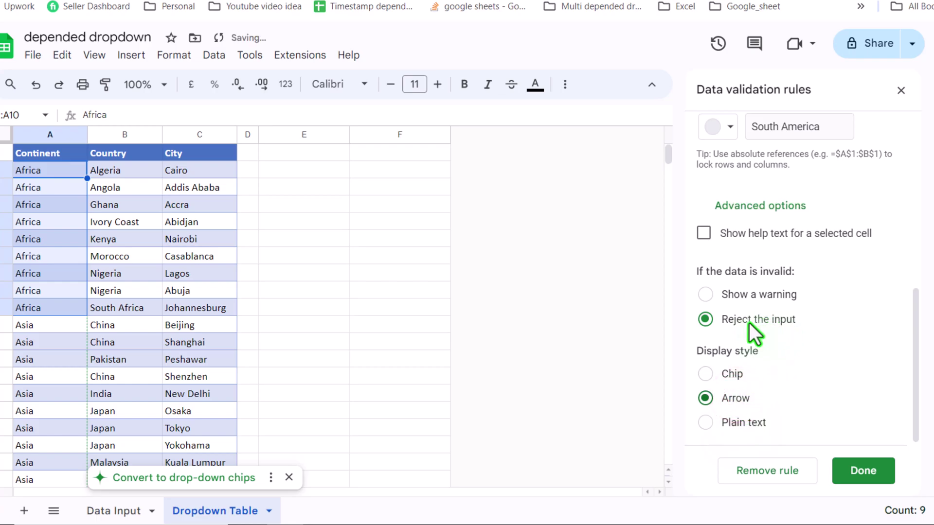
pyautogui.click(858, 470)
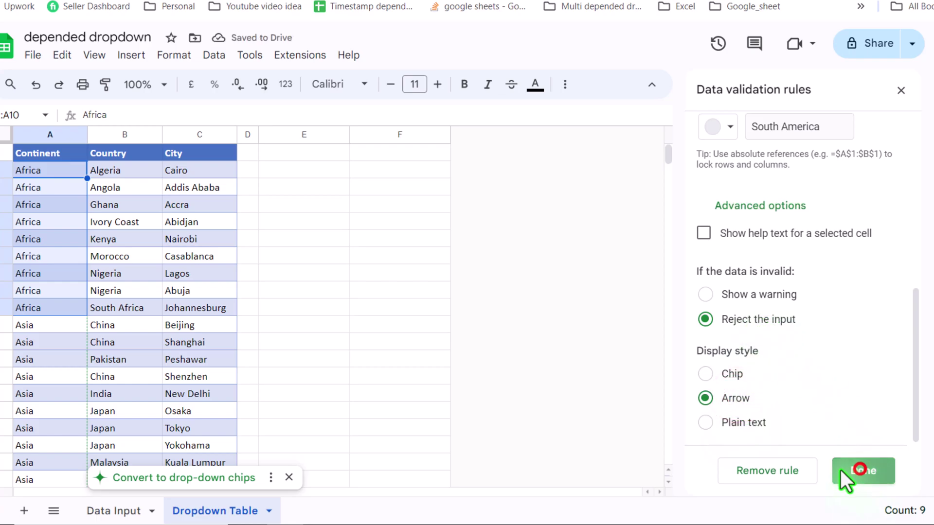
# - Return to the Data Input sheet, choose Europe as row 2's continent and tick that row's checkbox
pyautogui.click(96, 511)
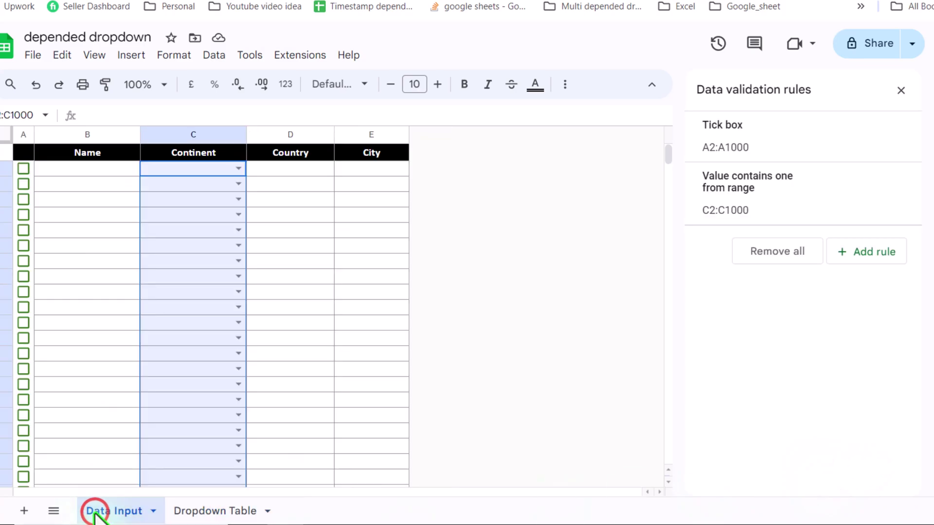
pyautogui.click(241, 170)
pyautogui.click(212, 227)
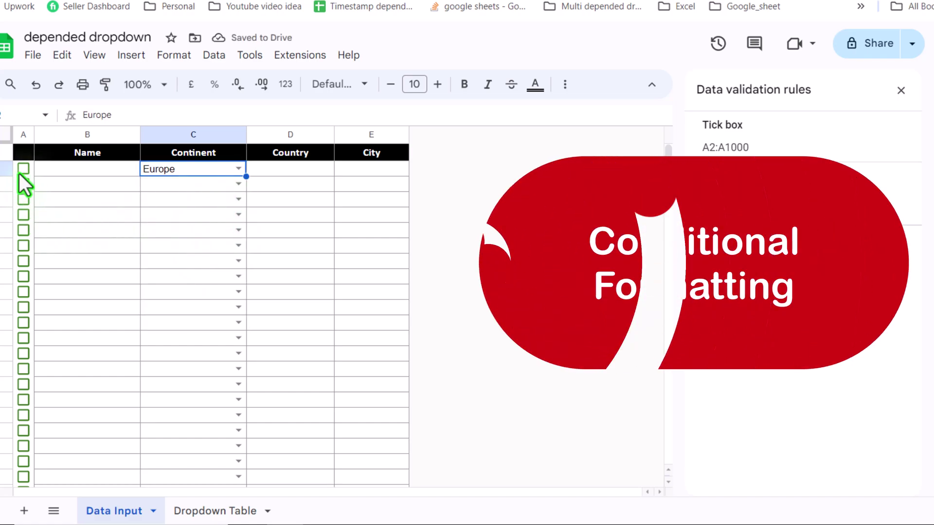
pyautogui.click(20, 170)
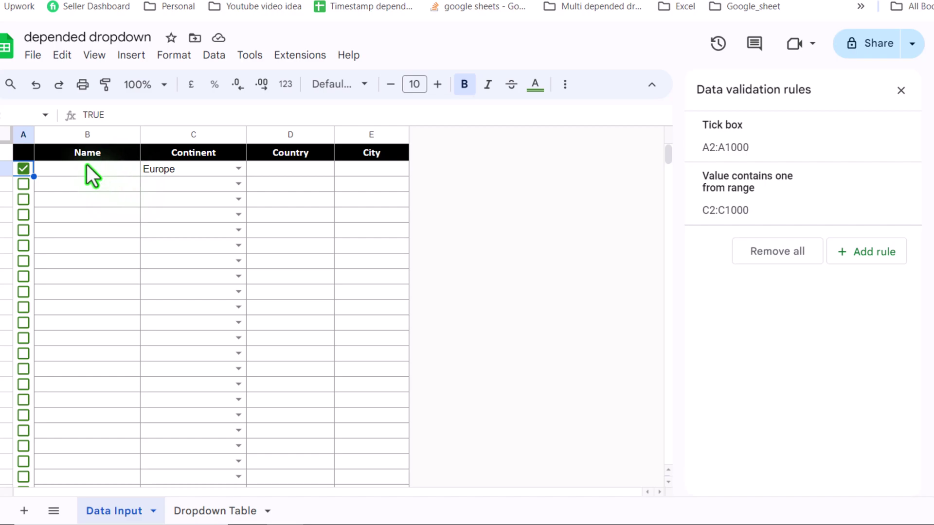
# - Add a conditional formatting rule to the Data Input sheet's range A1:E1000 using the custom formula =$A1=true
pyautogui.click(4, 137)
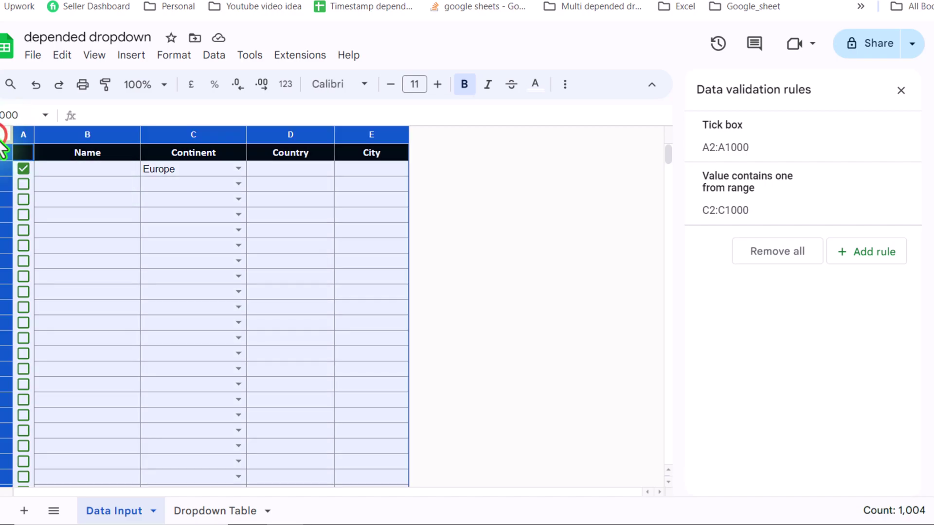
pyautogui.click(173, 56)
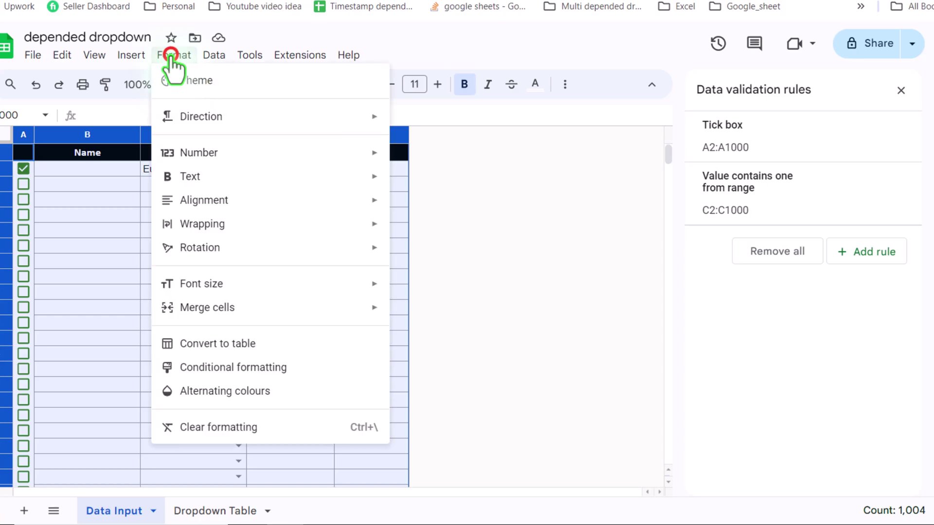
pyautogui.click(234, 368)
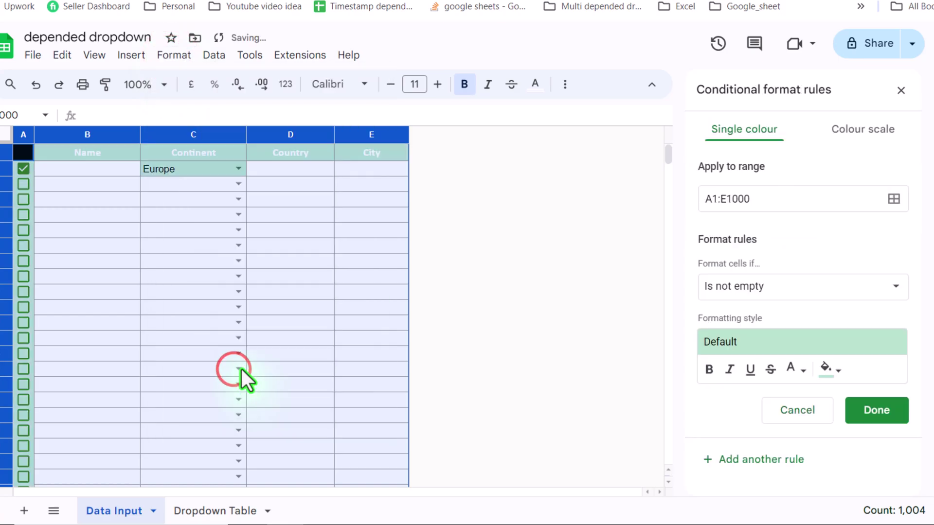
pyautogui.click(773, 304)
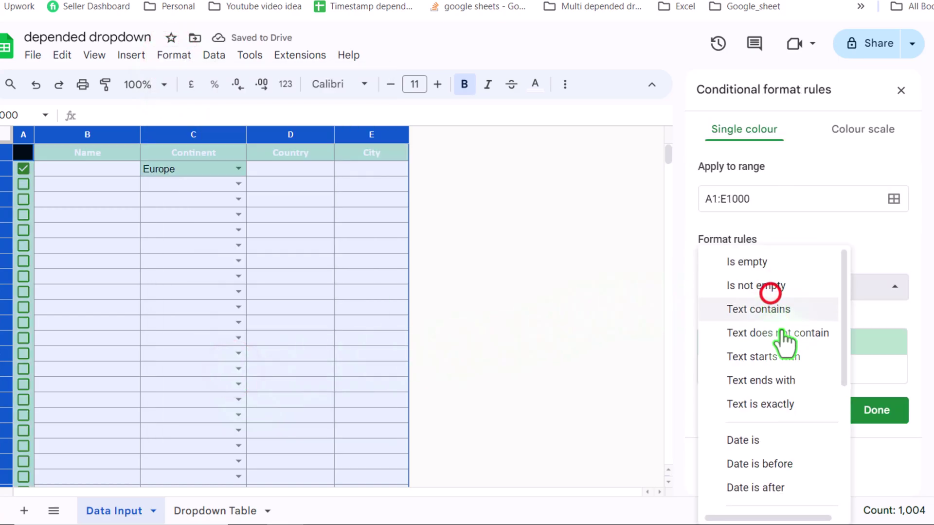
pyautogui.scroll(-5, 778, 364)
pyautogui.click(796, 496)
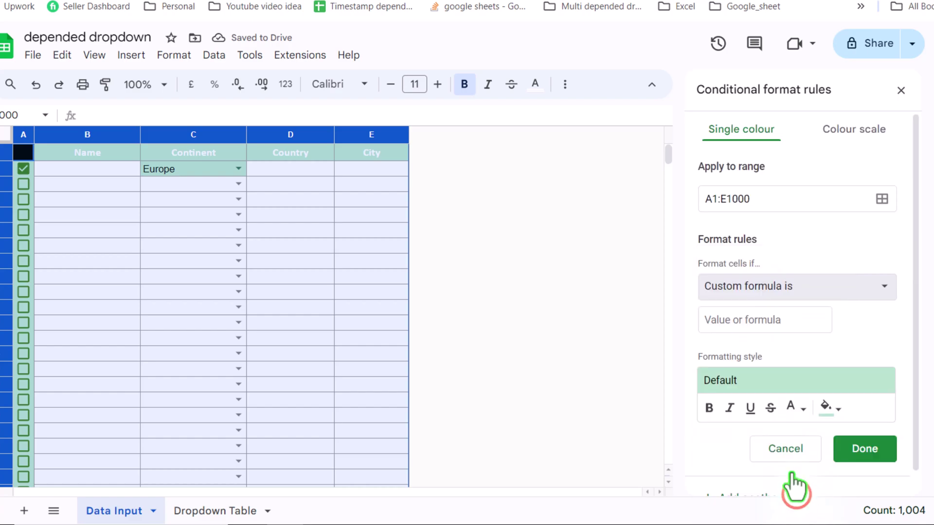
pyautogui.click(728, 319)
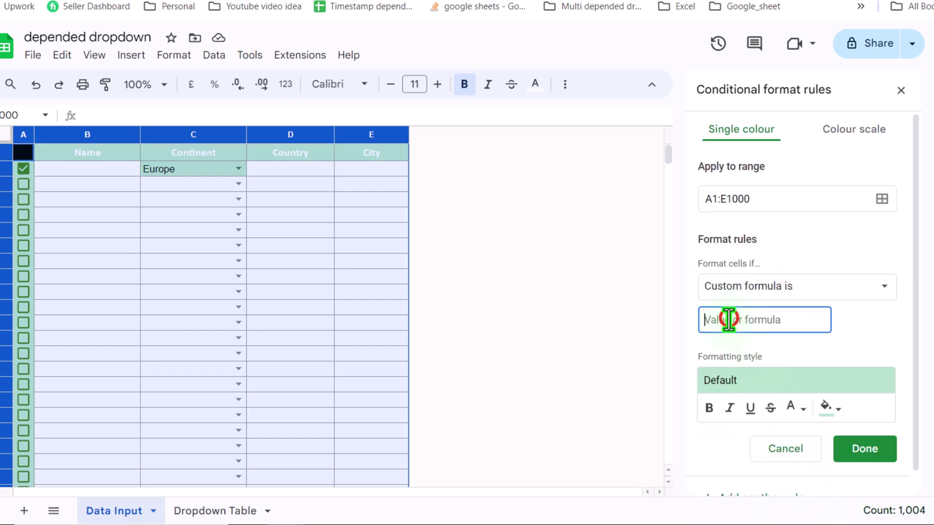
pyautogui.write('=')
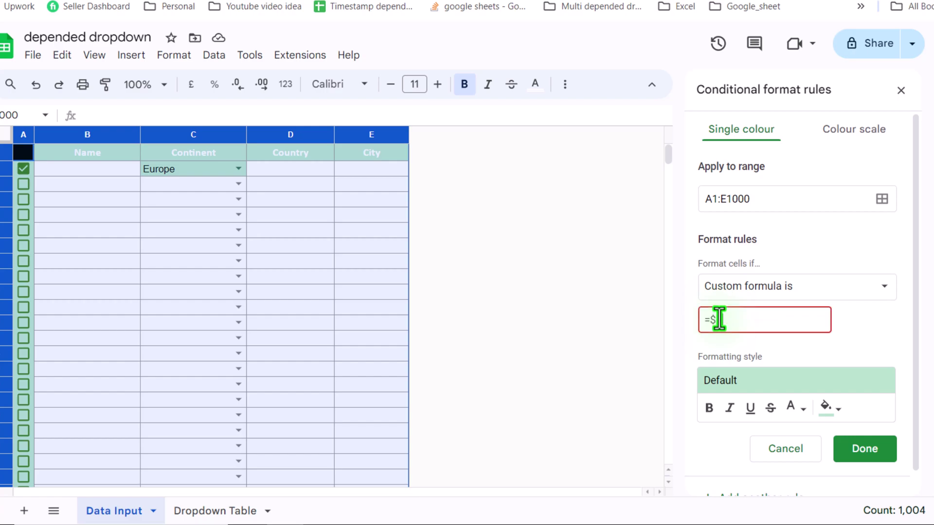
pyautogui.write('$A1=')
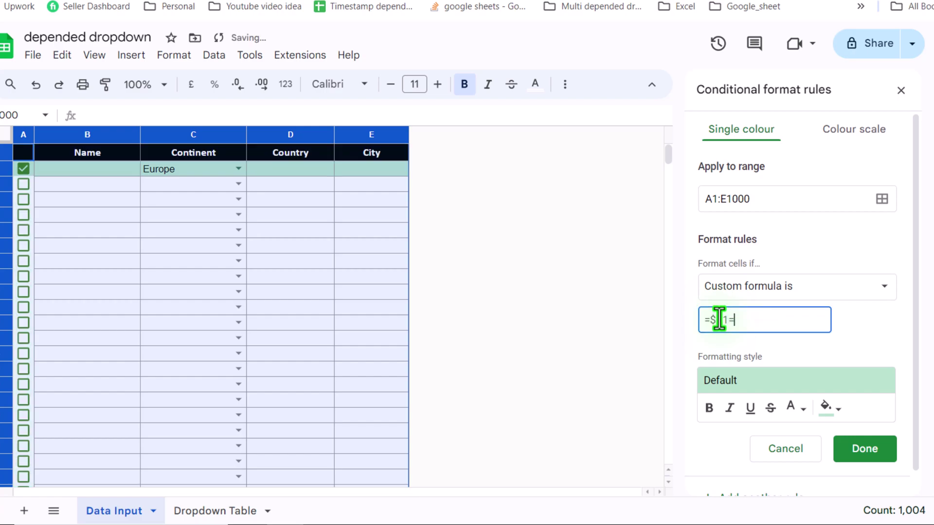
pyautogui.write('true')
# - Set the conditional formatting rule's fill colour to light green and save the rule
pyautogui.click(829, 410)
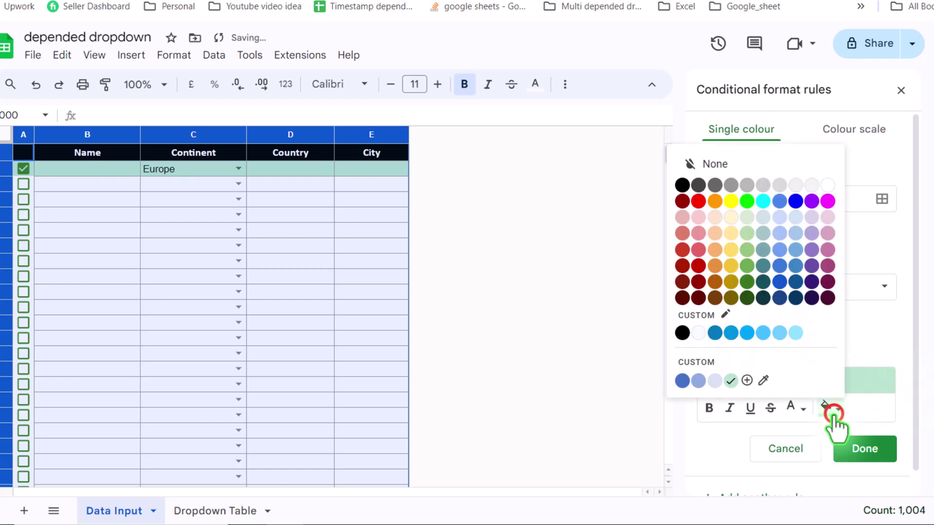
pyautogui.click(746, 217)
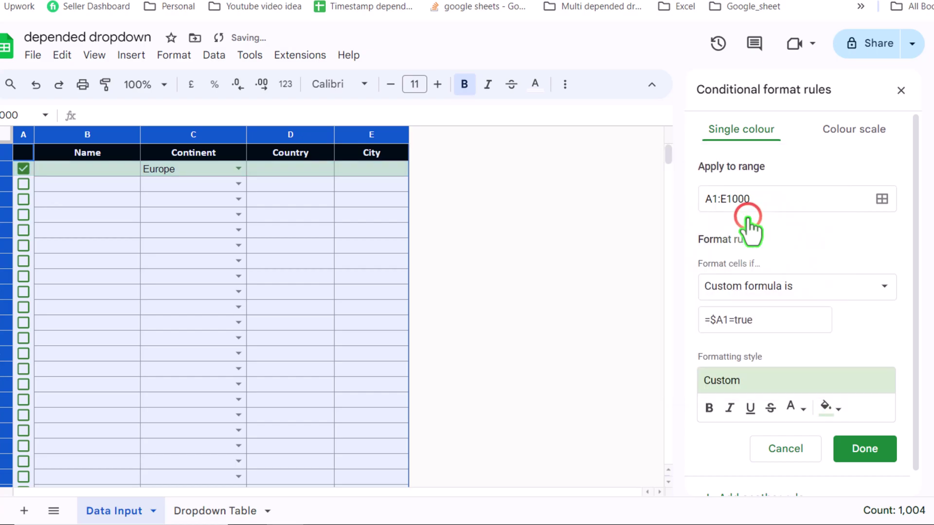
pyautogui.click(865, 449)
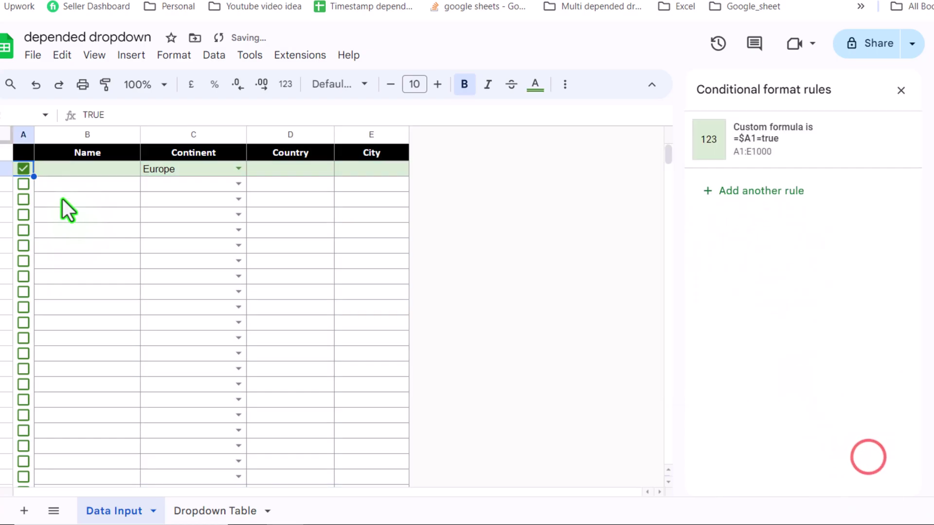
# - Test the row highlighting by unticking row 2's checkbox and ticking row 5's checkbox
pyautogui.click(23, 169)
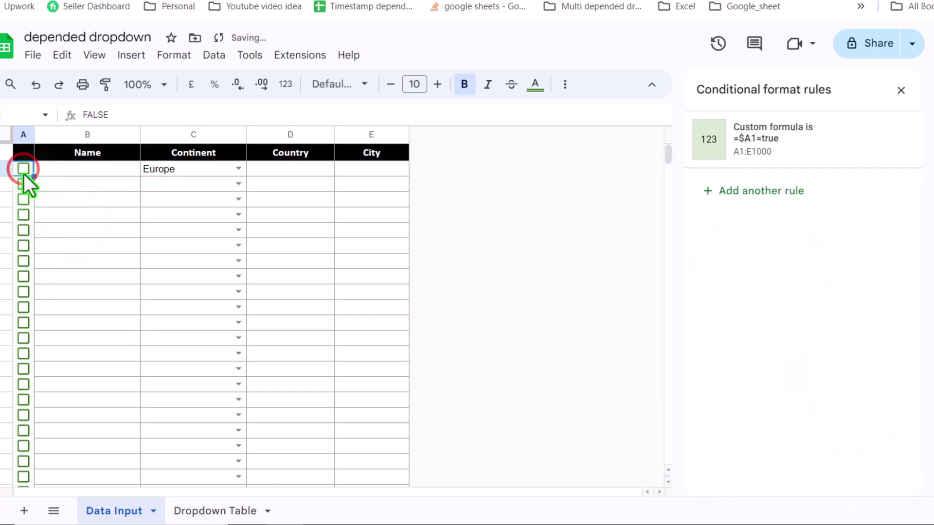
pyautogui.click(23, 214)
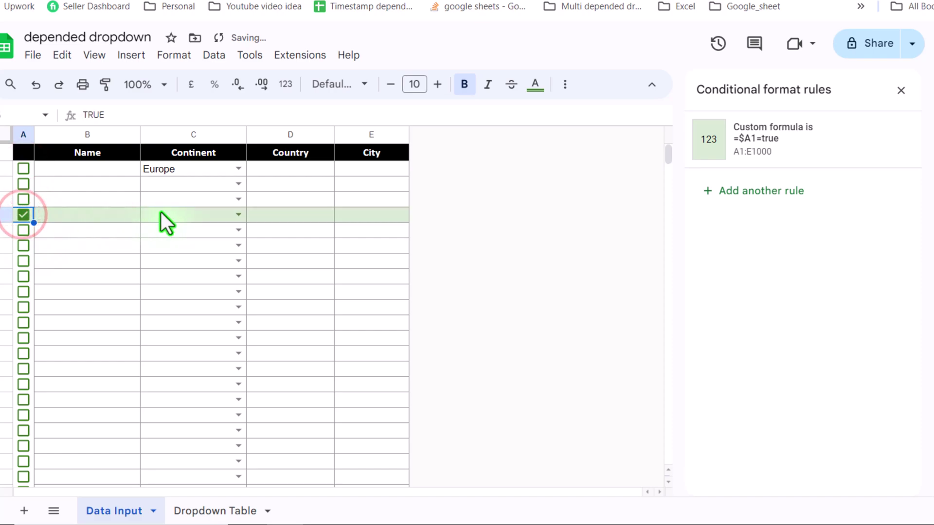
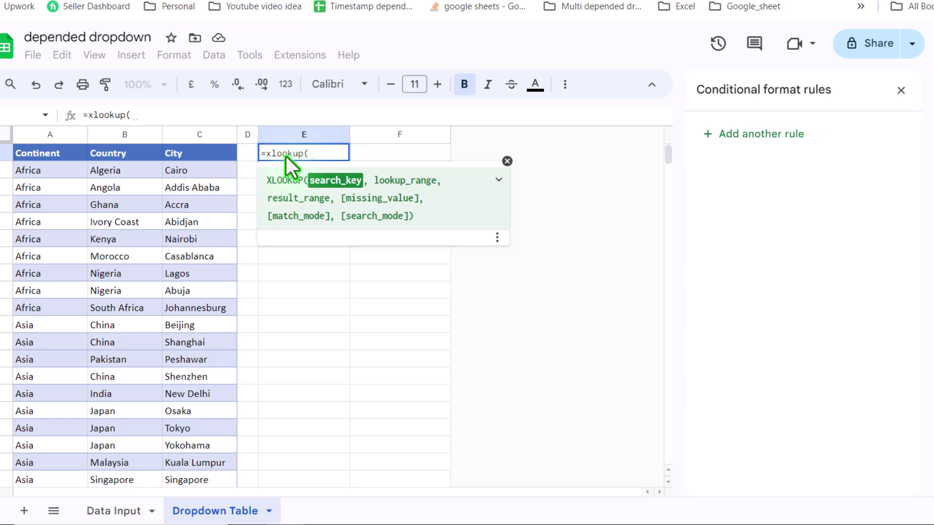
# - In the XLOOKUP formula in Dropdown Table cell E1, set true as the search key and 'Data Input'!A:A as the lookup range
pyautogui.write('true')
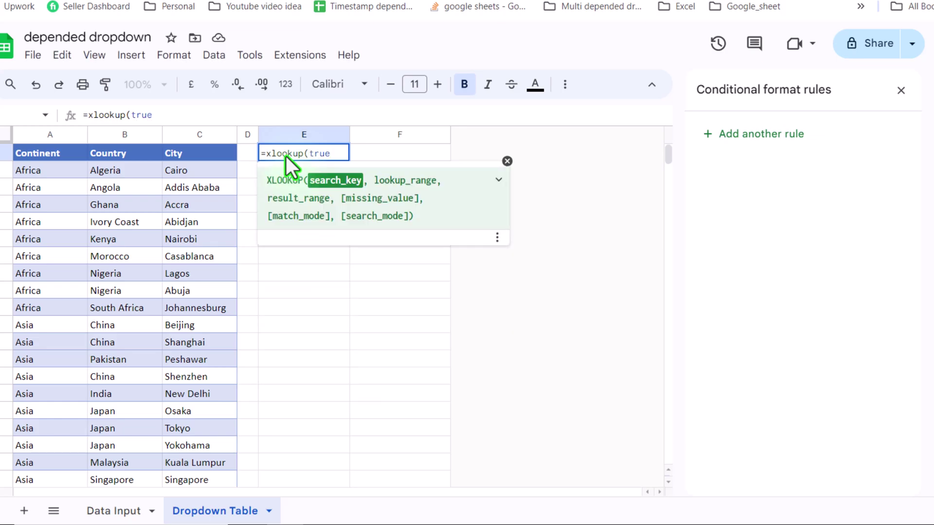
pyautogui.write(',')
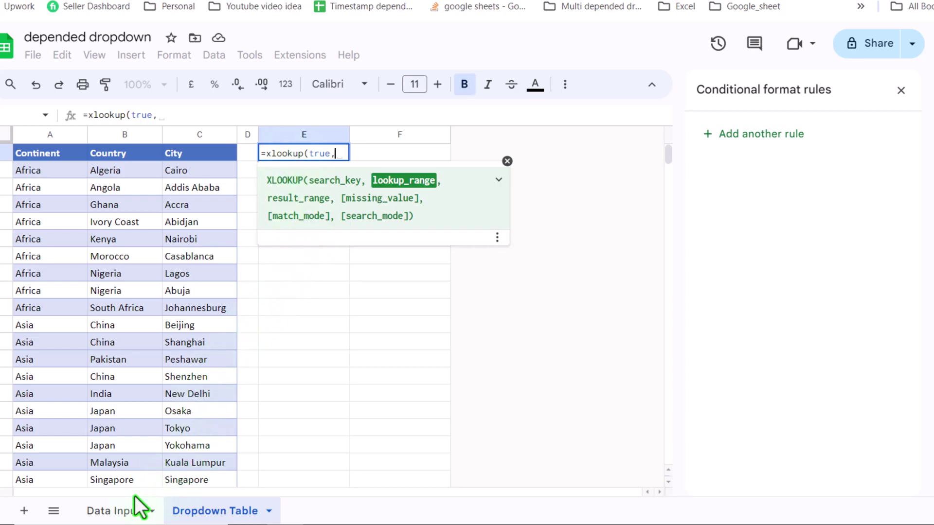
pyautogui.click(125, 510)
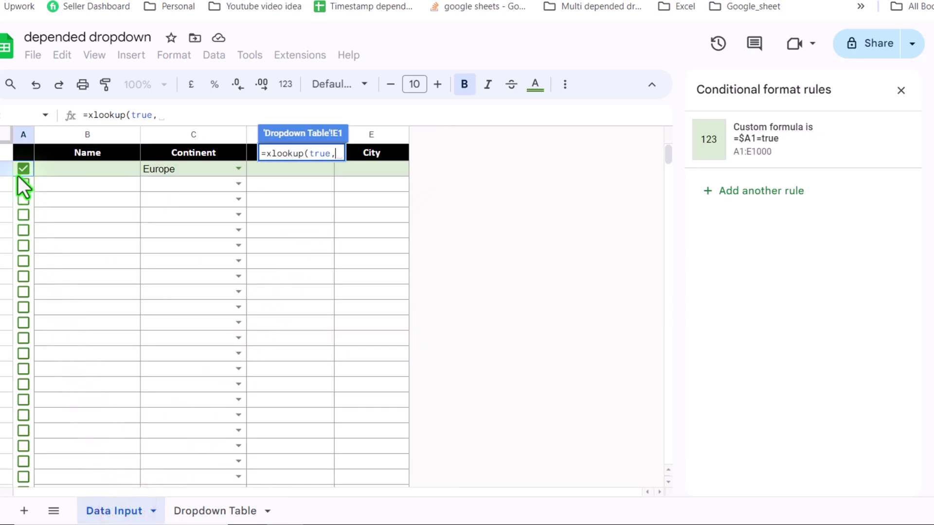
pyautogui.click(23, 135)
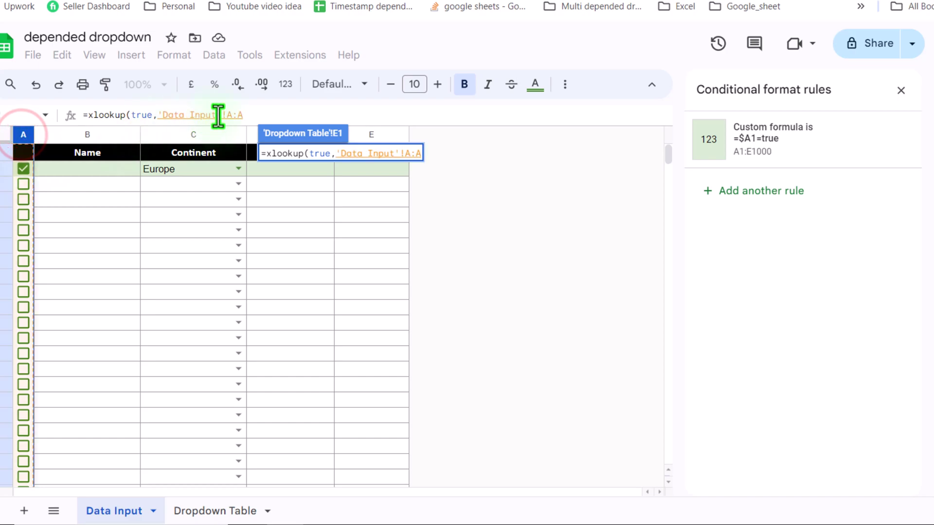
pyautogui.write(',')
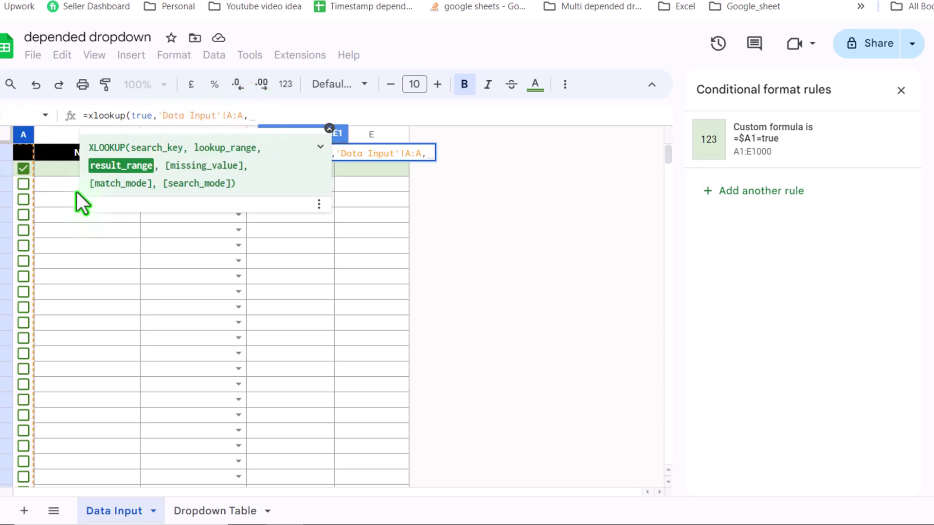
# - Complete the XLOOKUP formula with the result range 'Data Input'!C:C and an empty string "" as the missing value
pyautogui.click(330, 128)
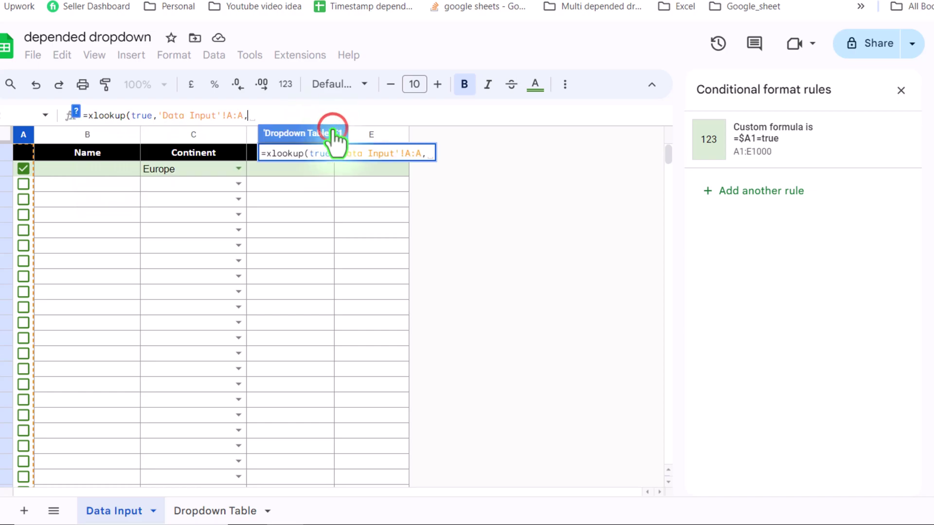
pyautogui.click(206, 136)
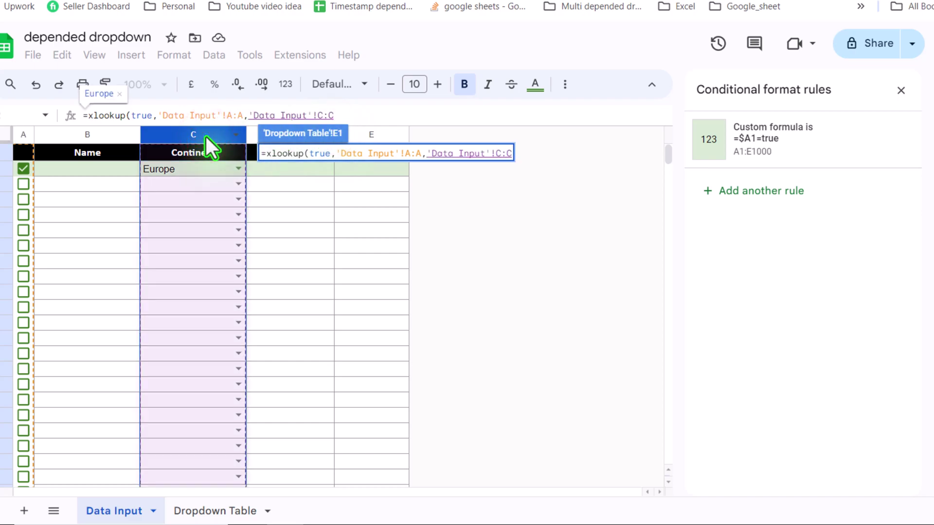
pyautogui.write(',')
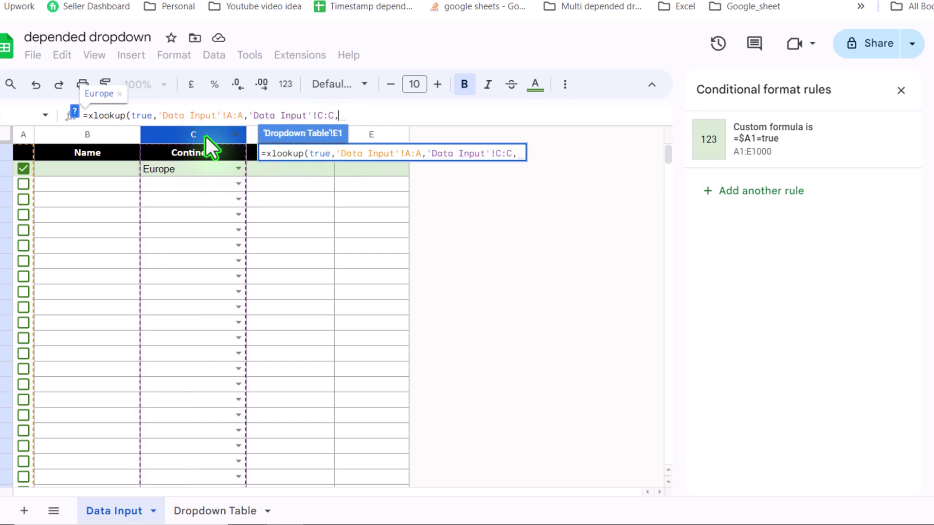
pyautogui.click(74, 113)
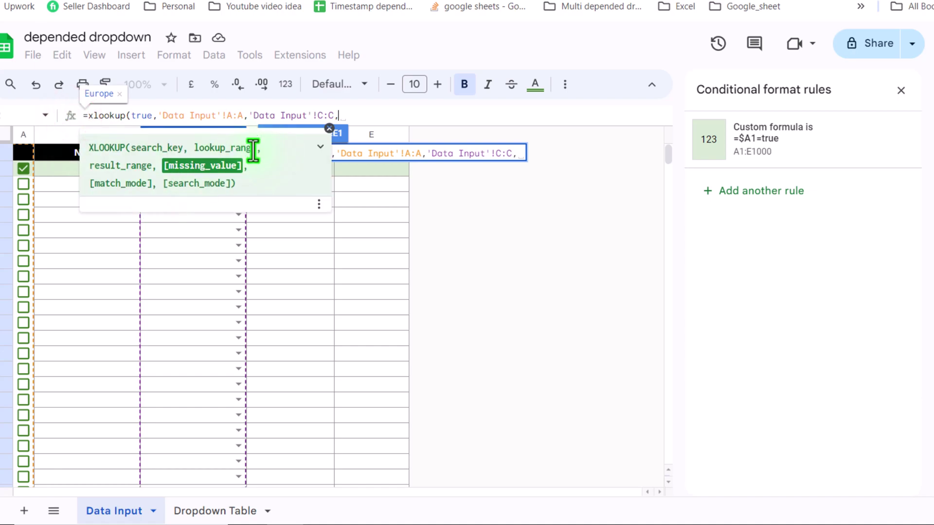
pyautogui.write('""')
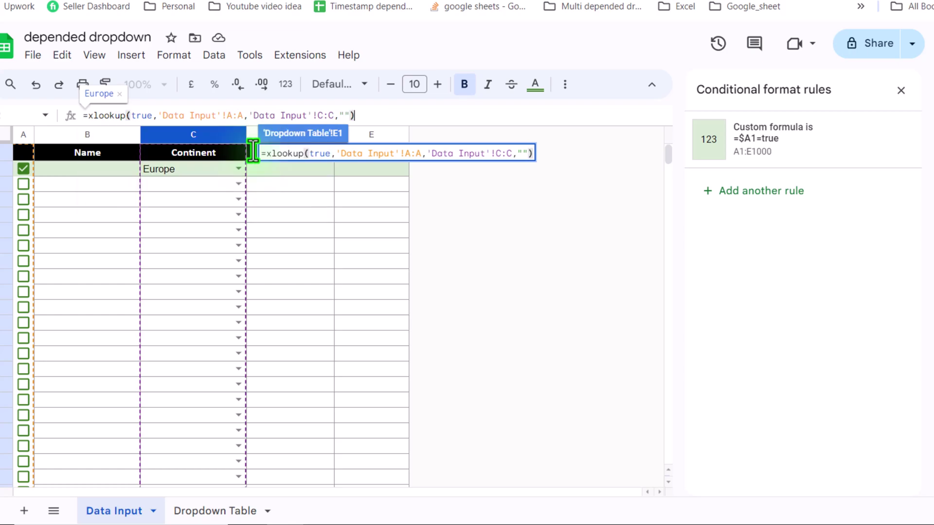
pyautogui.press('Return')
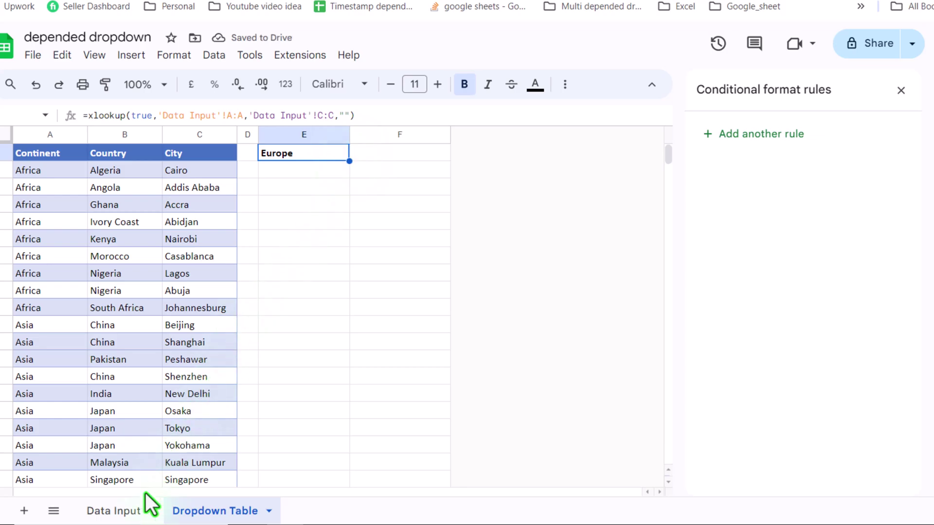
# - On the Data Input sheet, move the tick from row 2 to row 5 and choose North America as row 5's continent
pyautogui.click(122, 510)
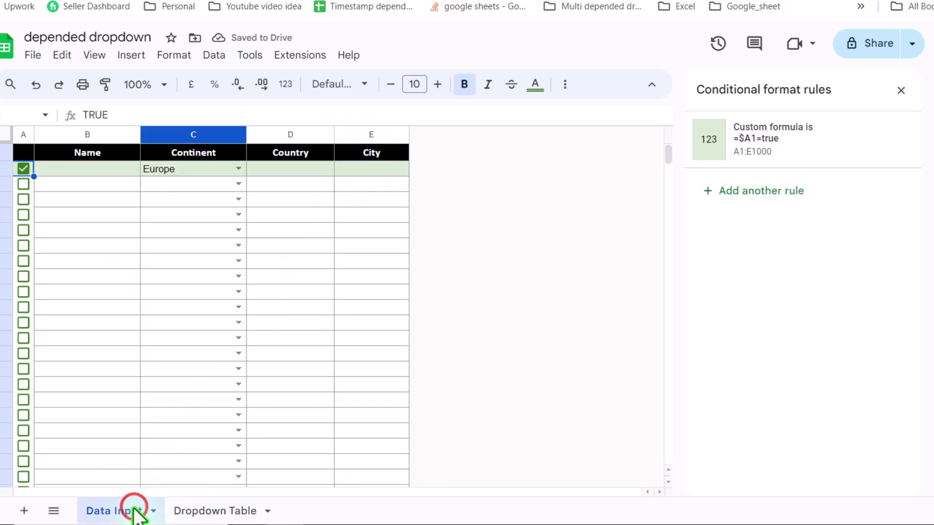
pyautogui.click(24, 169)
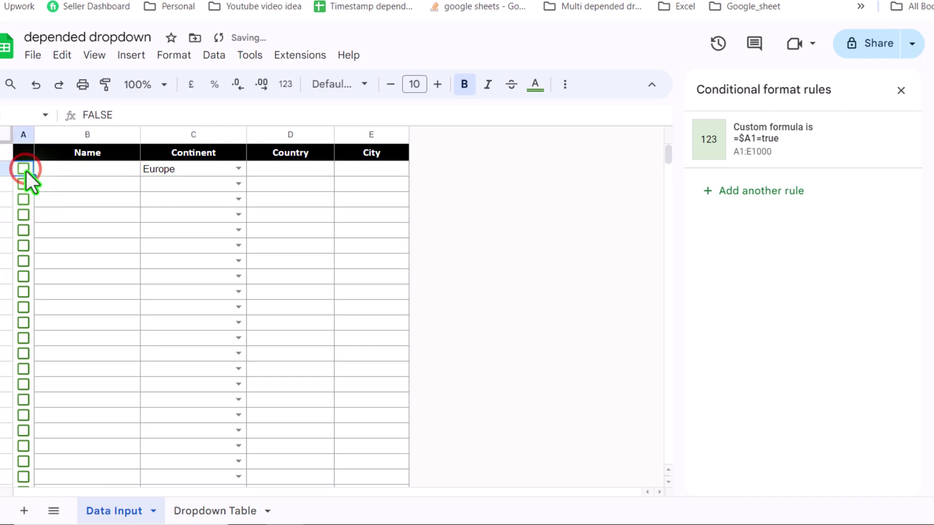
pyautogui.click(24, 215)
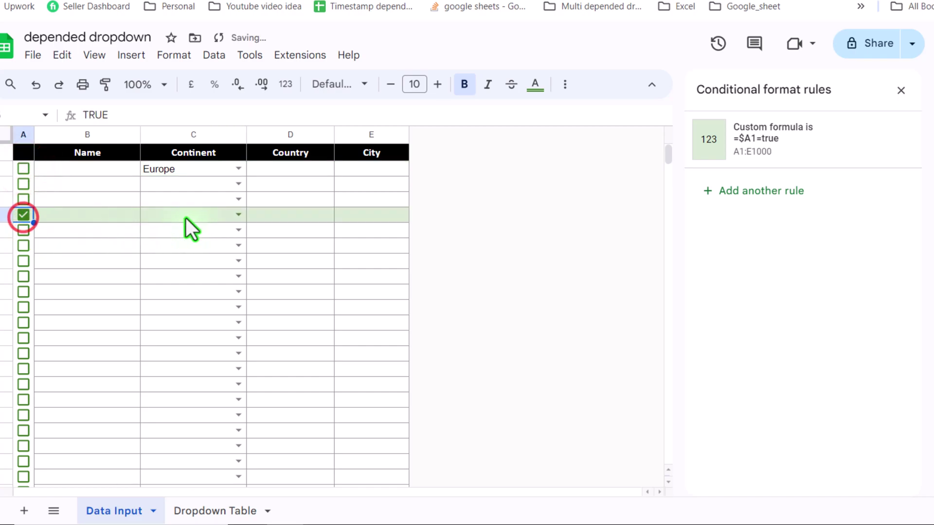
pyautogui.click(238, 216)
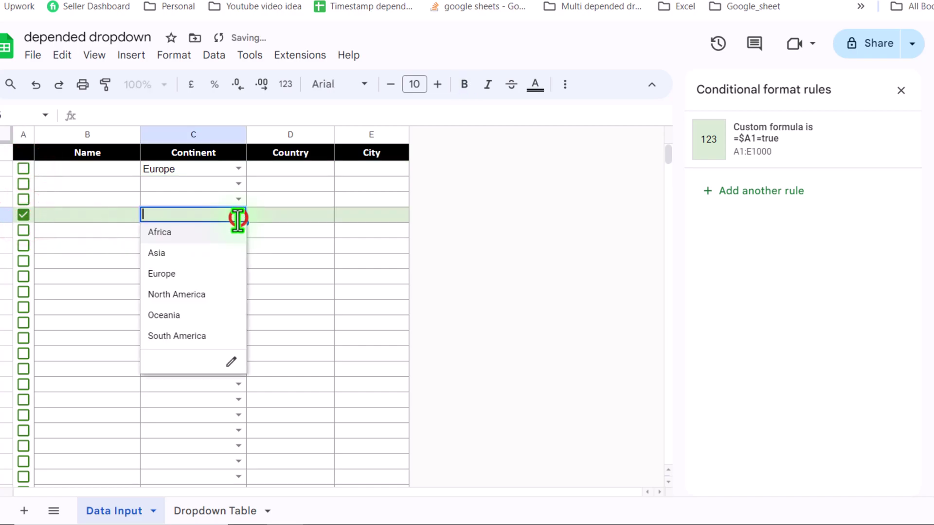
pyautogui.click(184, 294)
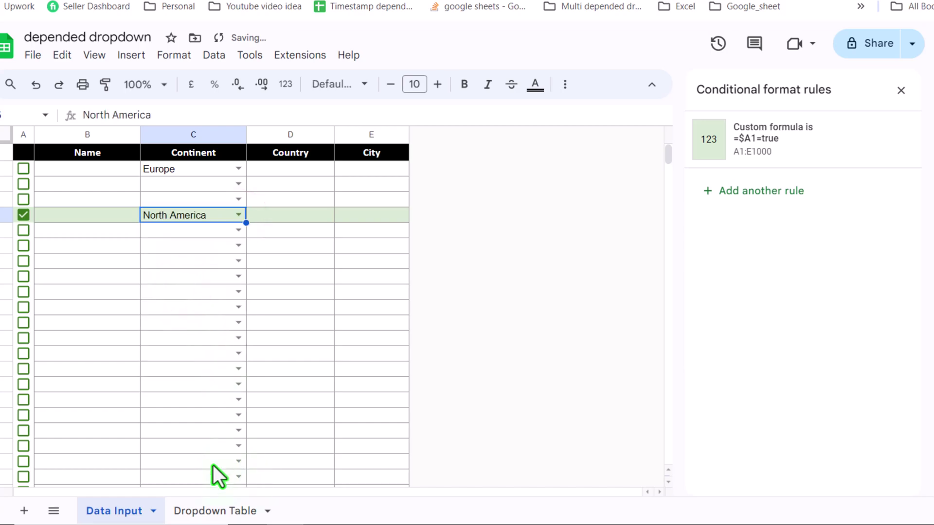
# - In Dropdown Table cell E2, enter =filter(B:B,A:A=E1) to list the countries belonging to the continent in E1
pyautogui.click(214, 511)
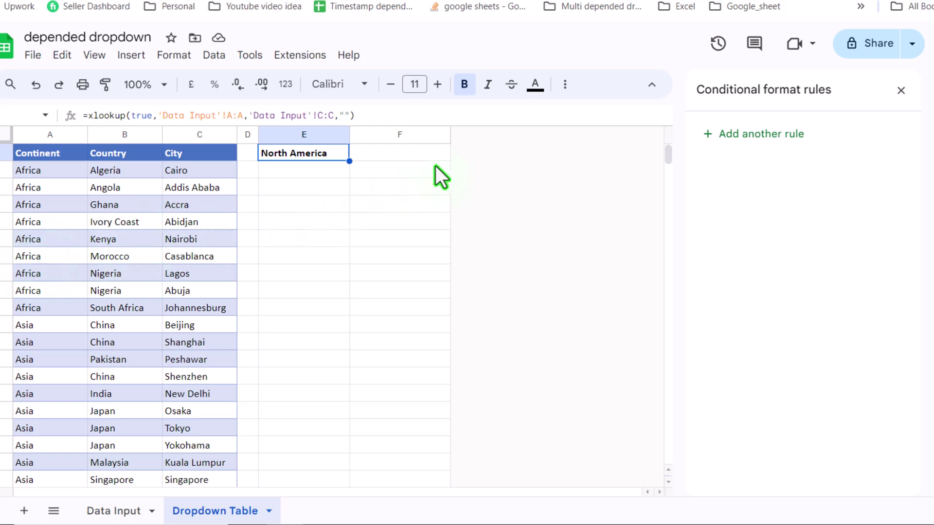
pyautogui.click(322, 173)
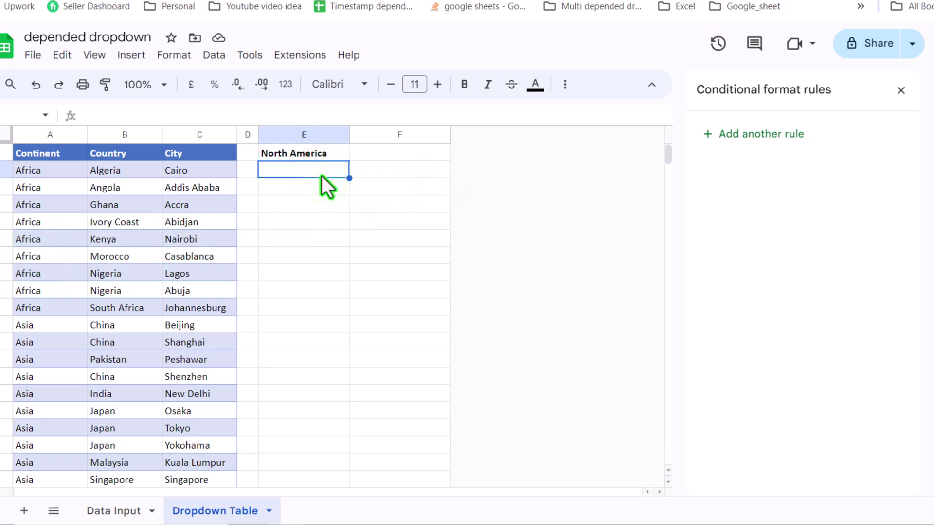
pyautogui.write('=')
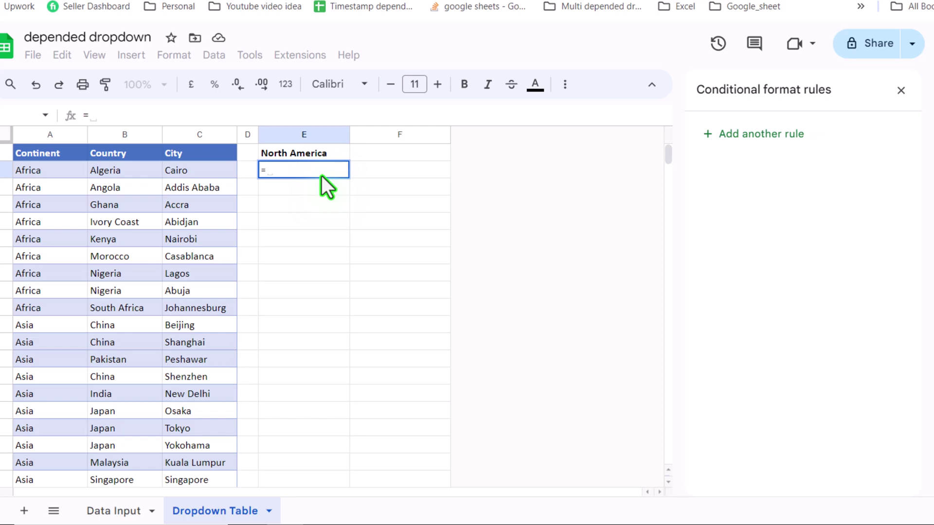
pyautogui.write('filter(')
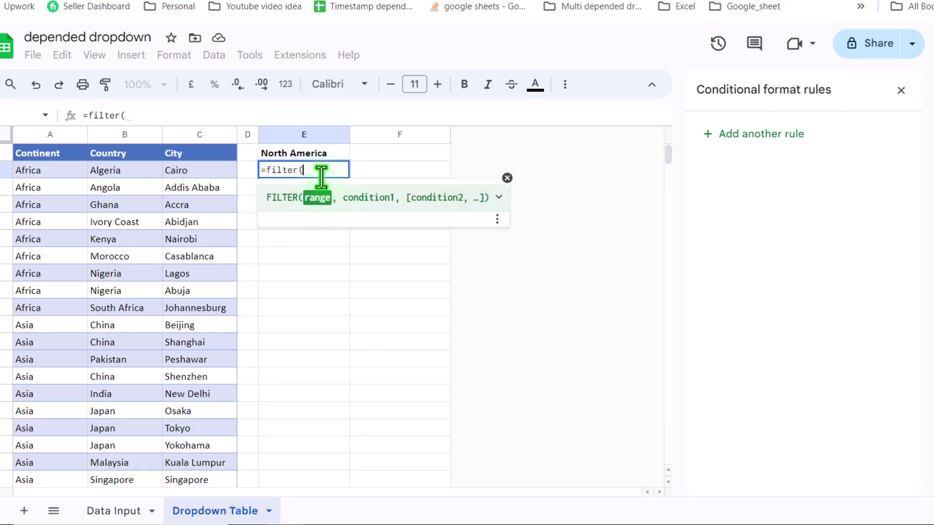
pyautogui.click(124, 136)
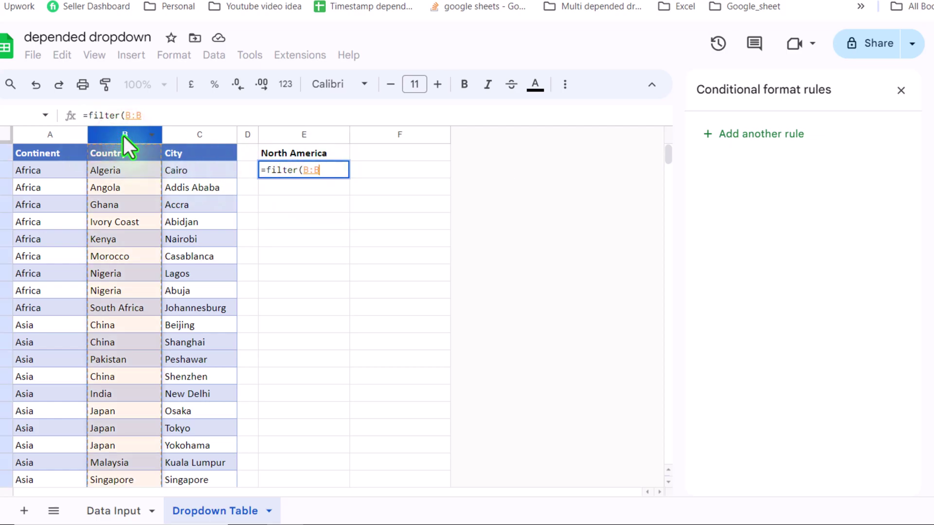
pyautogui.write(',')
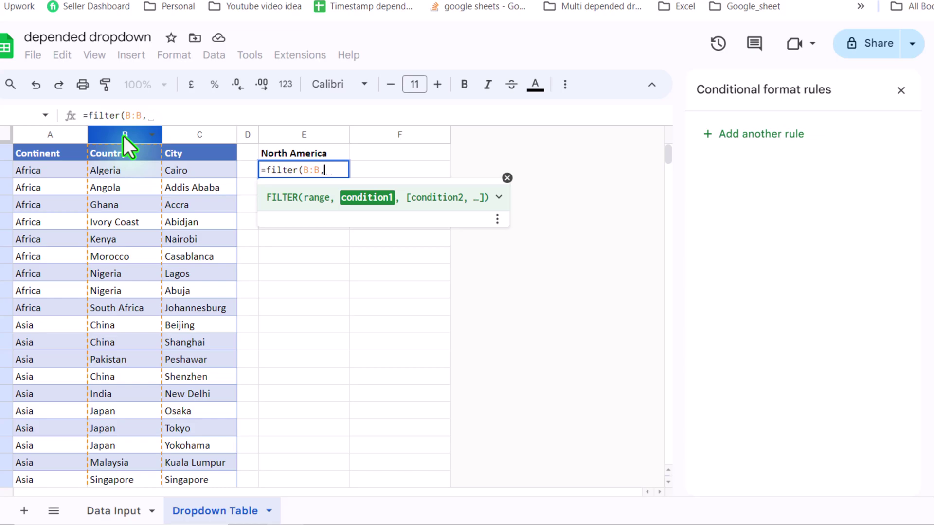
pyautogui.click(38, 135)
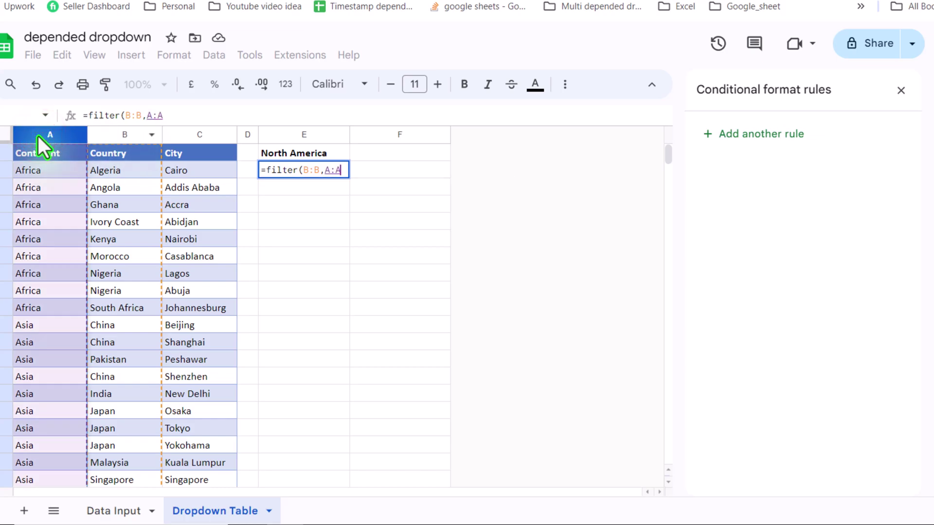
pyautogui.write('=')
pyautogui.click(305, 151)
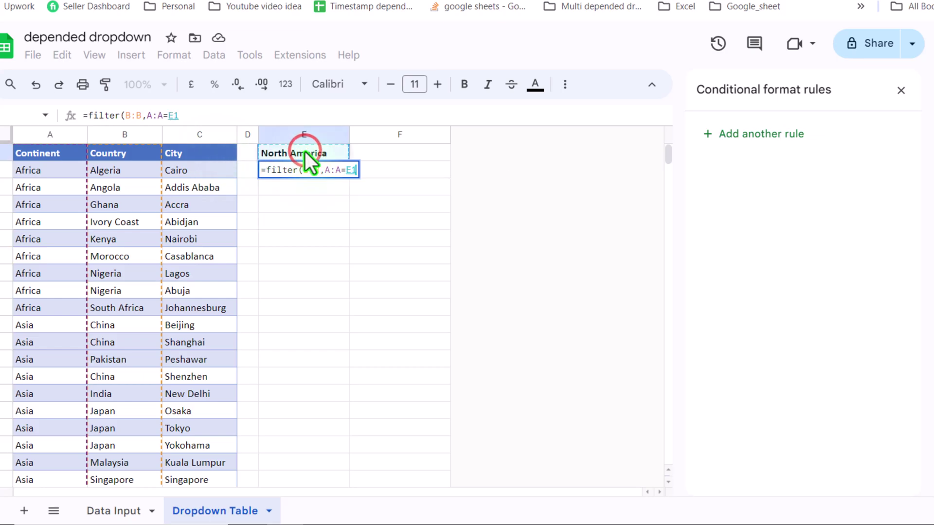
pyautogui.write(')')
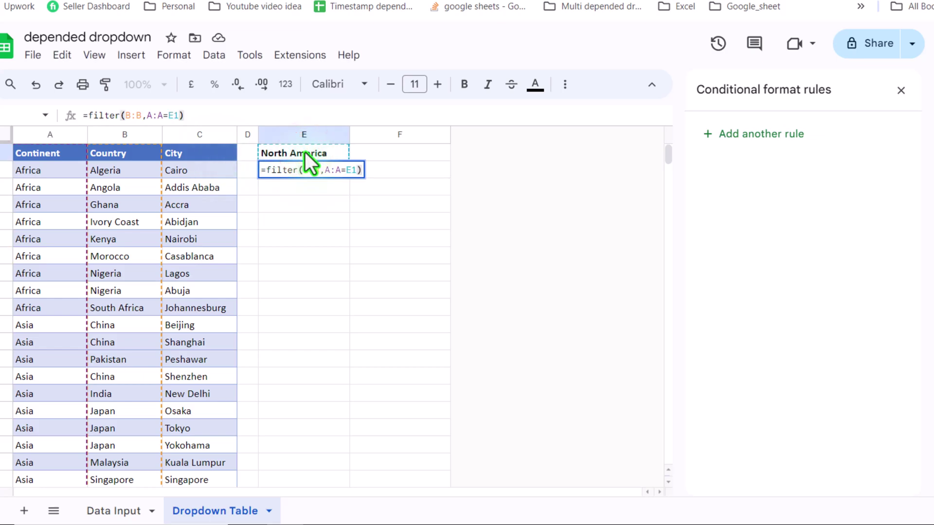
pyautogui.press('Return')
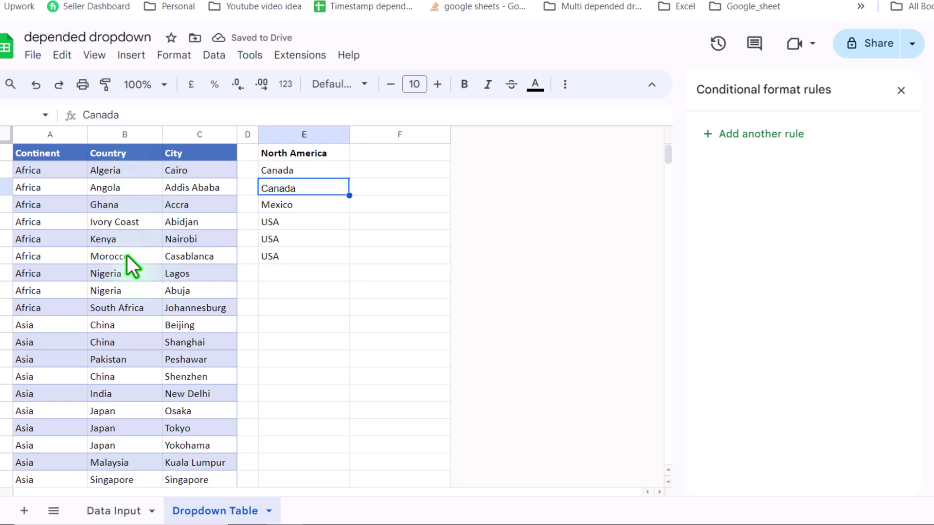
# - Wrap the FILTER formula in cell E2 in the UNIQUE function so each country is listed only once
pyautogui.click(274, 171)
pyautogui.click(89, 117)
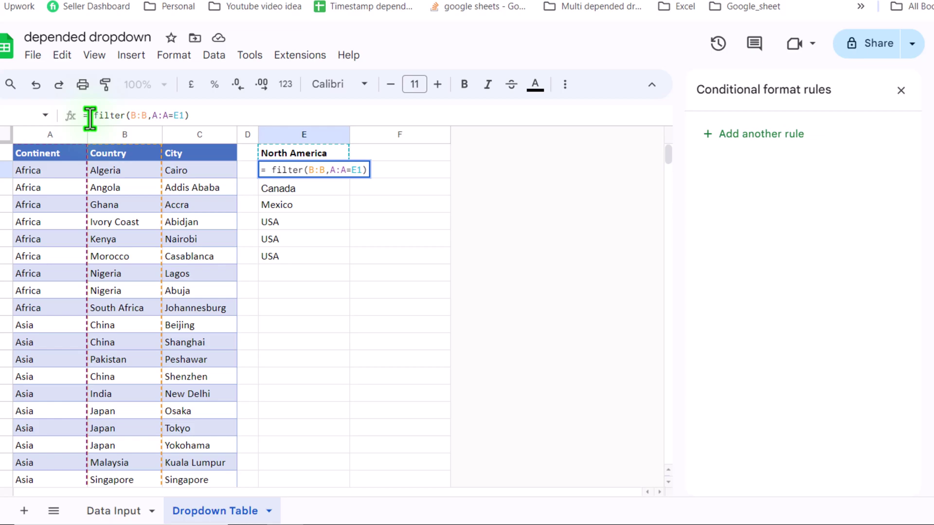
pyautogui.write('un')
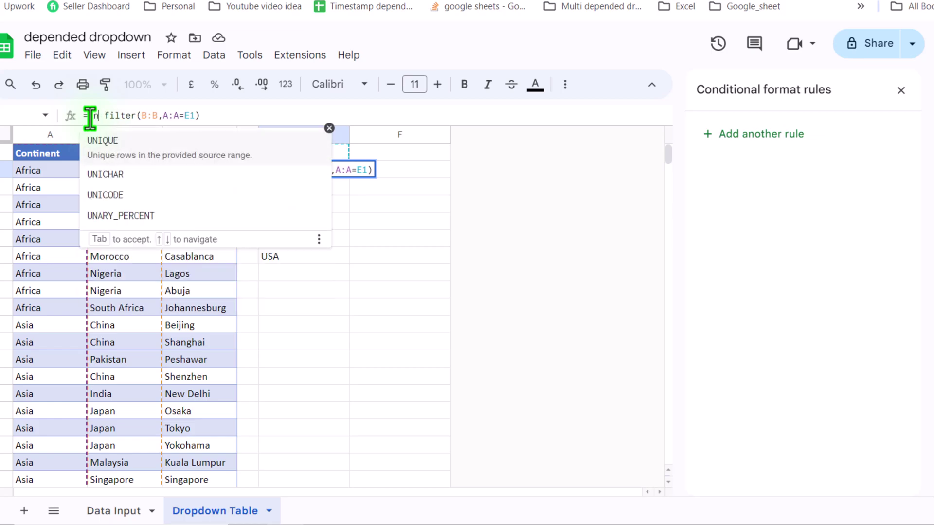
pyautogui.click(125, 146)
pyautogui.click(249, 111)
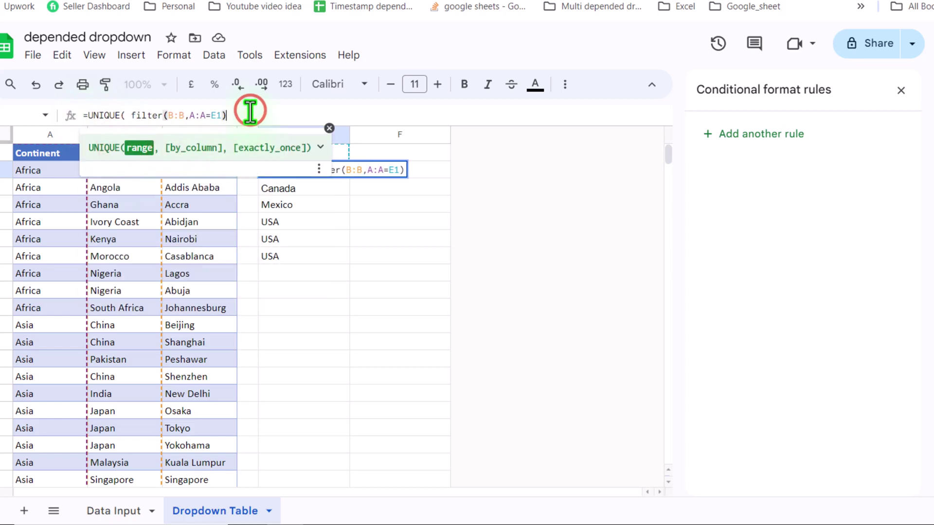
pyautogui.write(')')
pyautogui.press('Return')
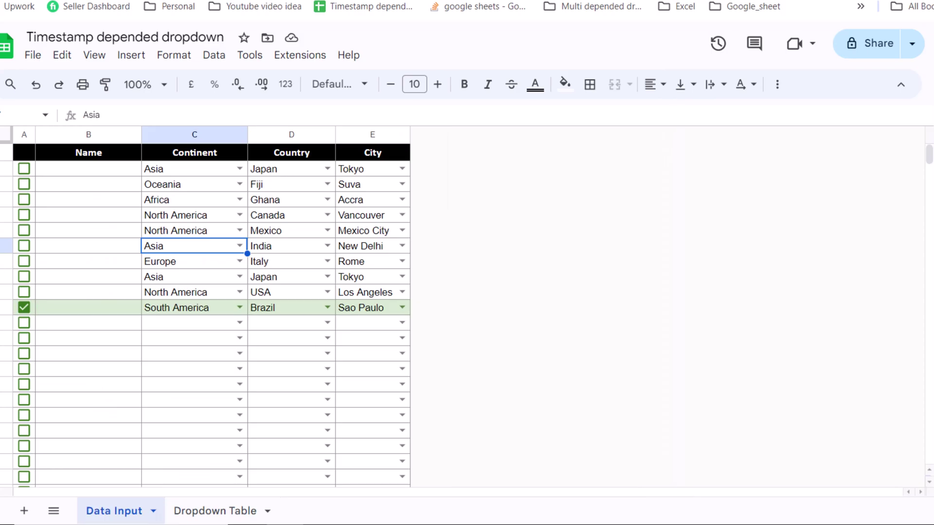
# - In the Timestamp depended dropdown spreadsheet, examine the country dropdown options of the ticked South America row
pyautogui.click(327, 308)
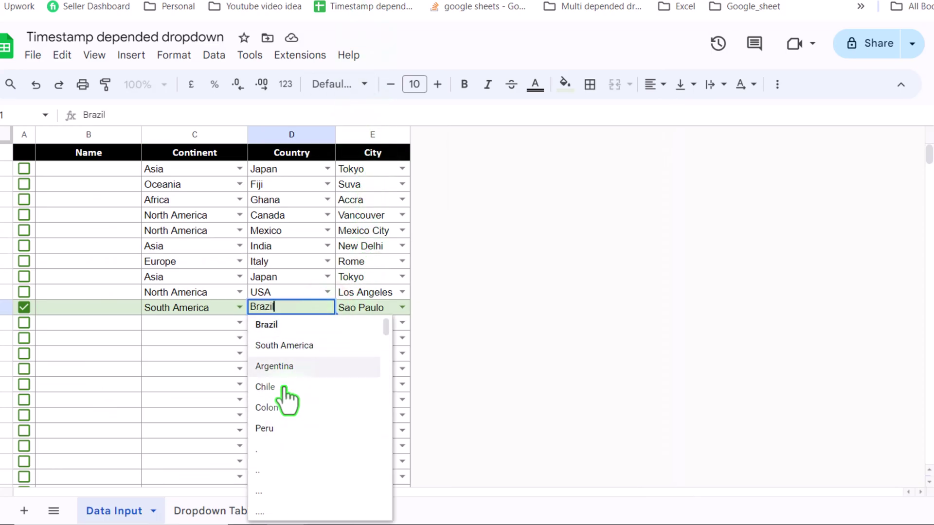
pyautogui.scroll(-5, 292, 452)
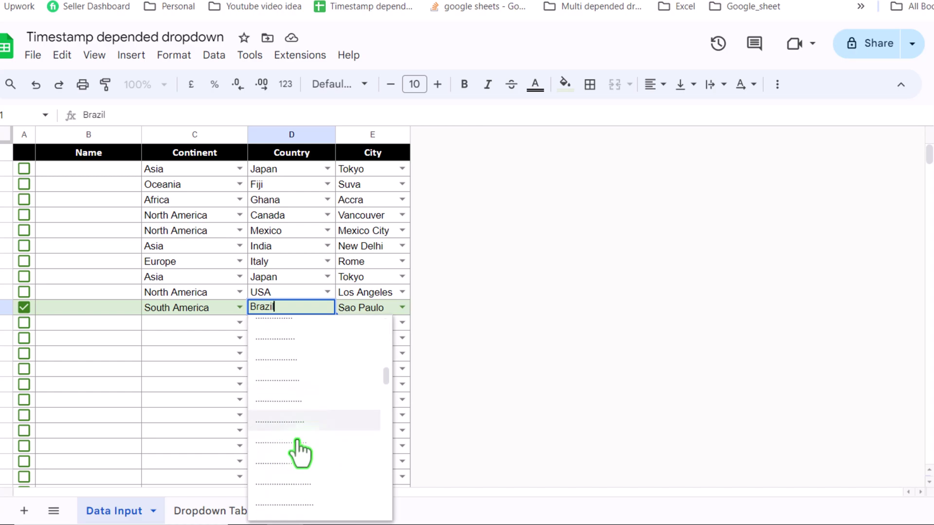
pyautogui.scroll(5, 305, 435)
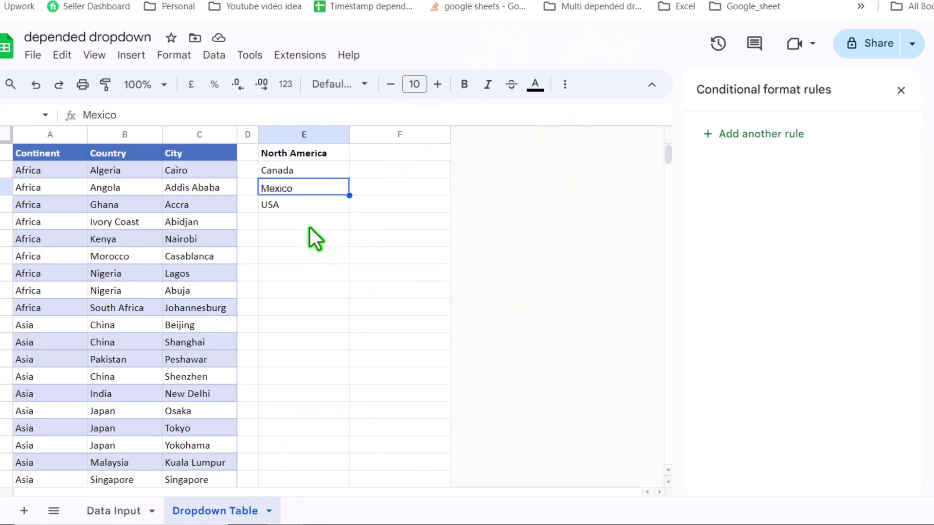
# - In the depended dropdown spreadsheet, start a REPT formula in Dropdown Table cell E5 with "." as the text to repeat
pyautogui.click(310, 225)
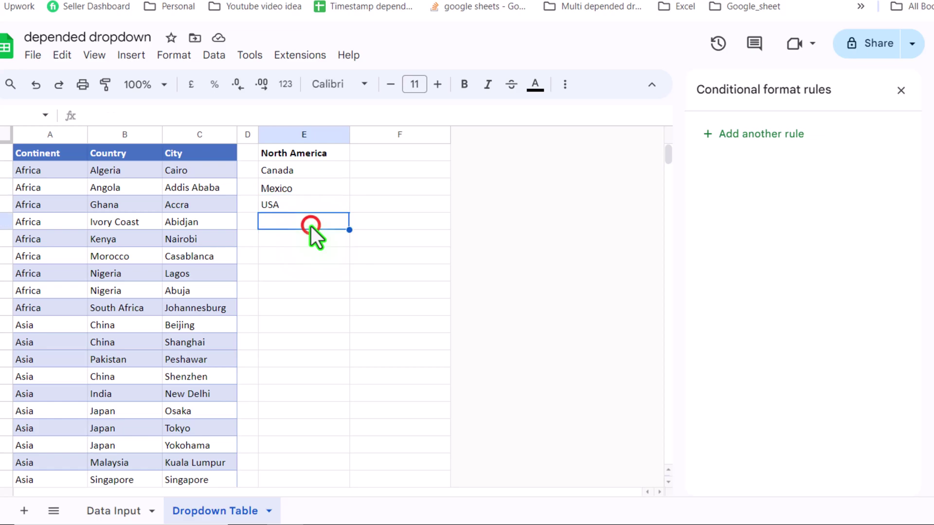
pyautogui.write('=')
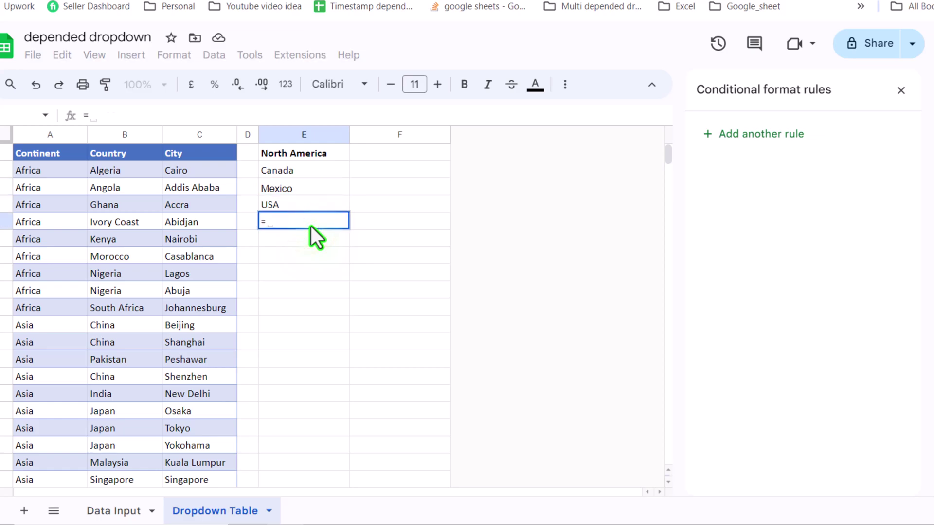
pyautogui.write('rept(')
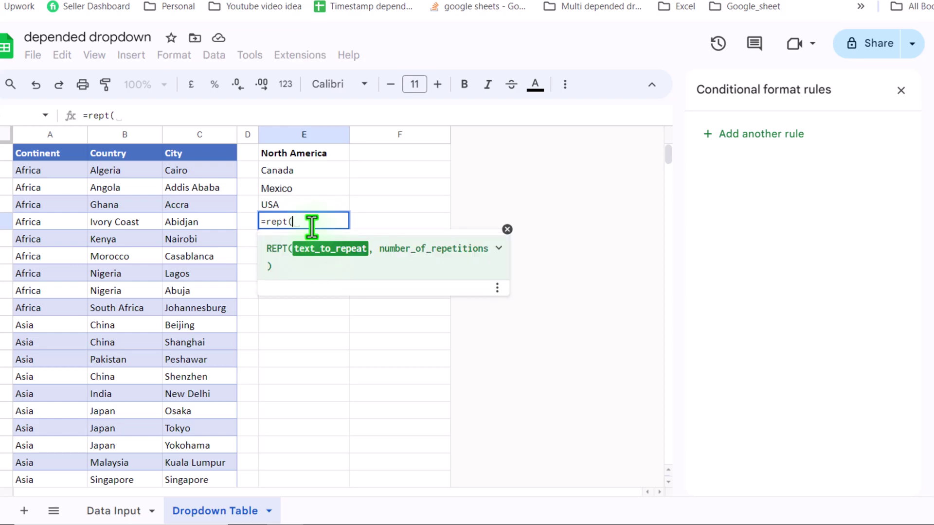
pyautogui.write('"."')
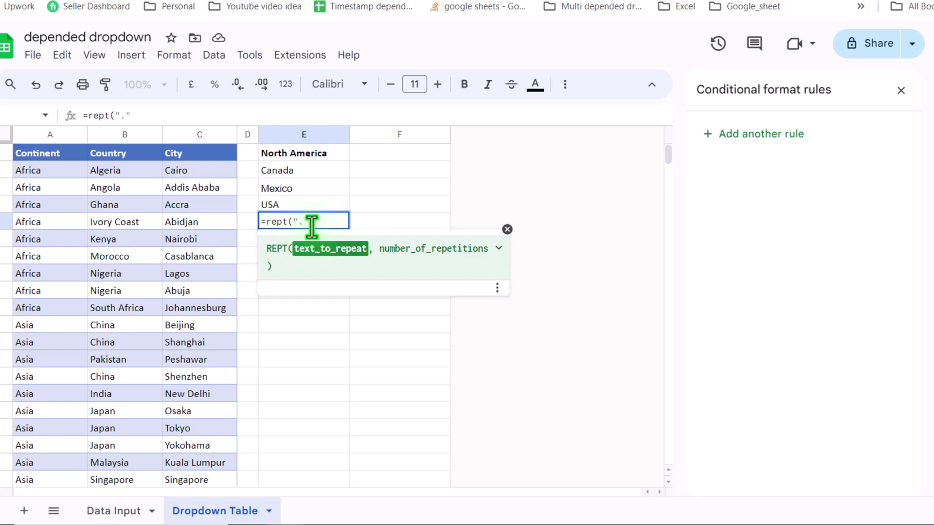
pyautogui.write(', ')
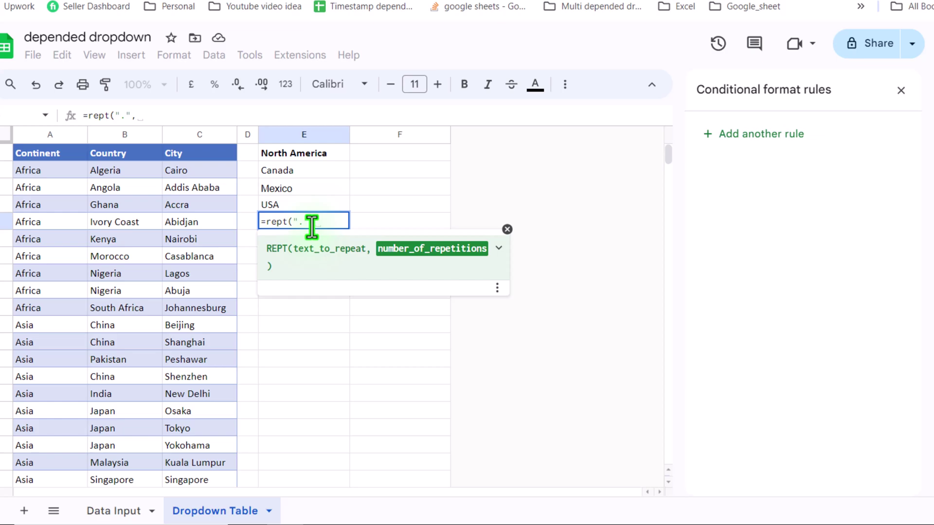
# - Complete the REPT formula in cell E5 with SEQUENCE(50,1,1,1) as the number of repetitions
pyautogui.write('seq')
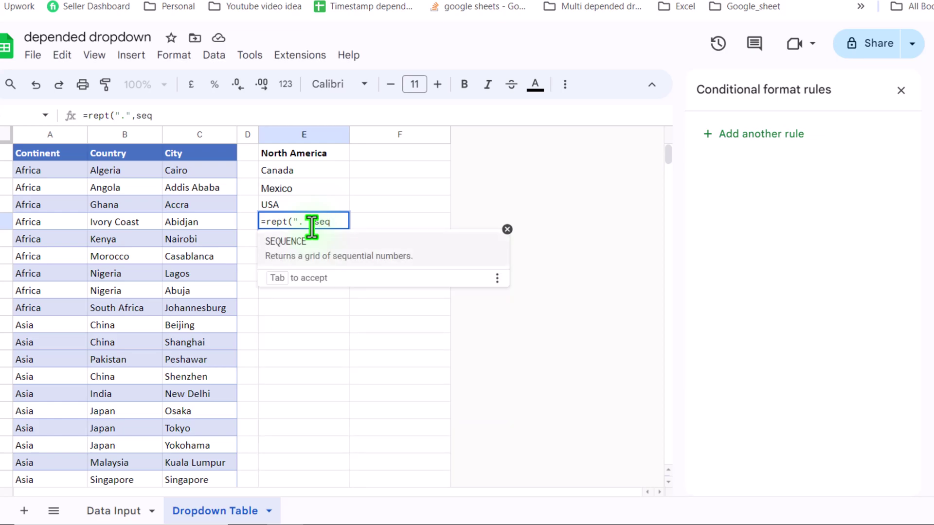
pyautogui.click(291, 247)
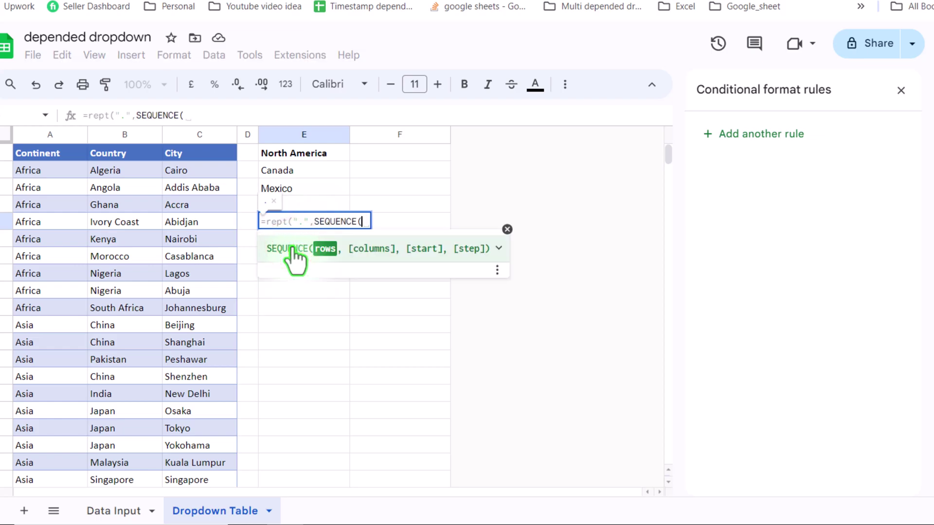
pyautogui.write('50')
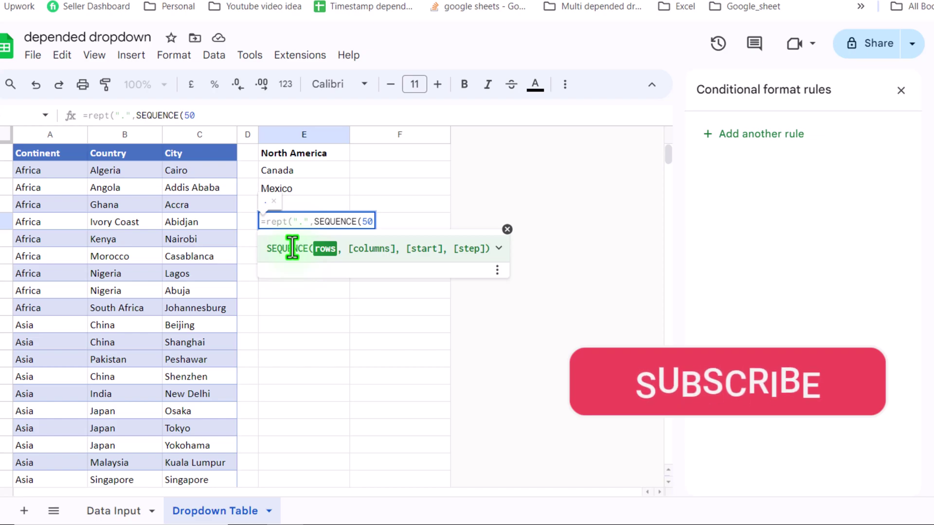
pyautogui.write(',1,')
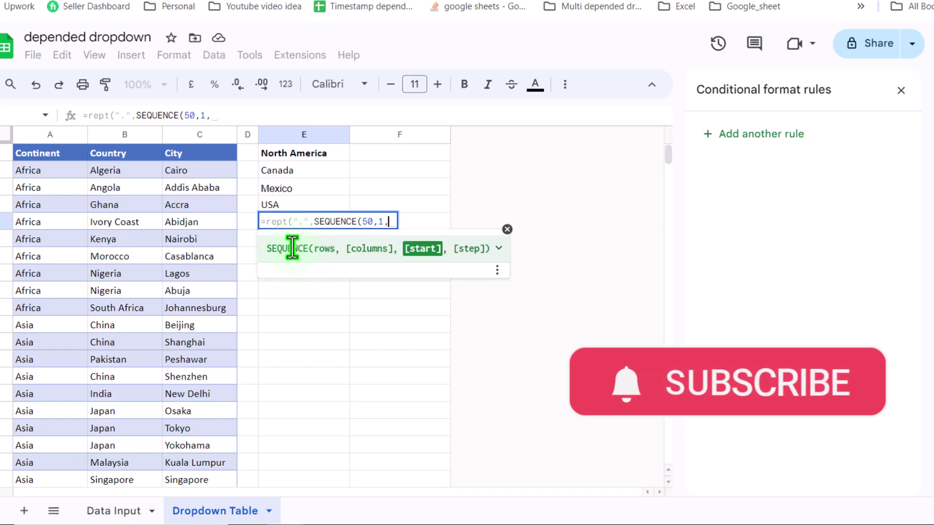
pyautogui.write('1,')
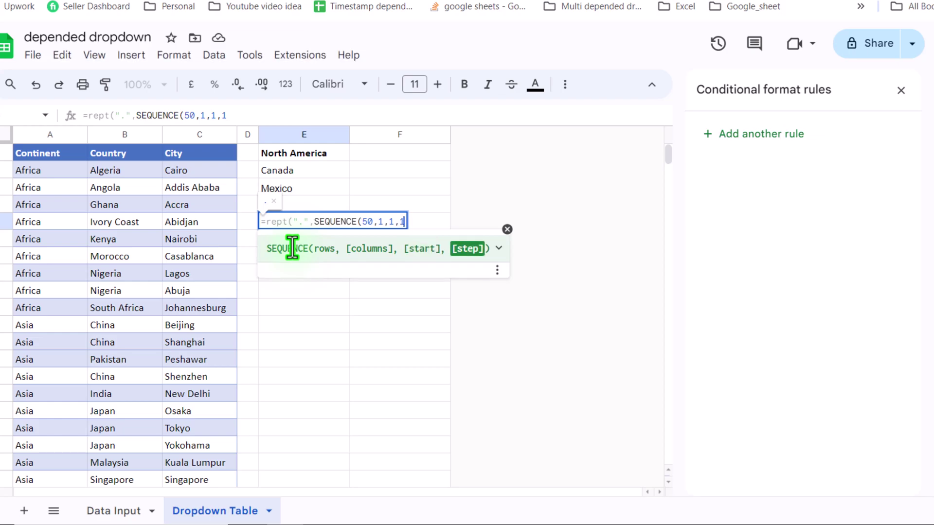
pyautogui.write('1)')
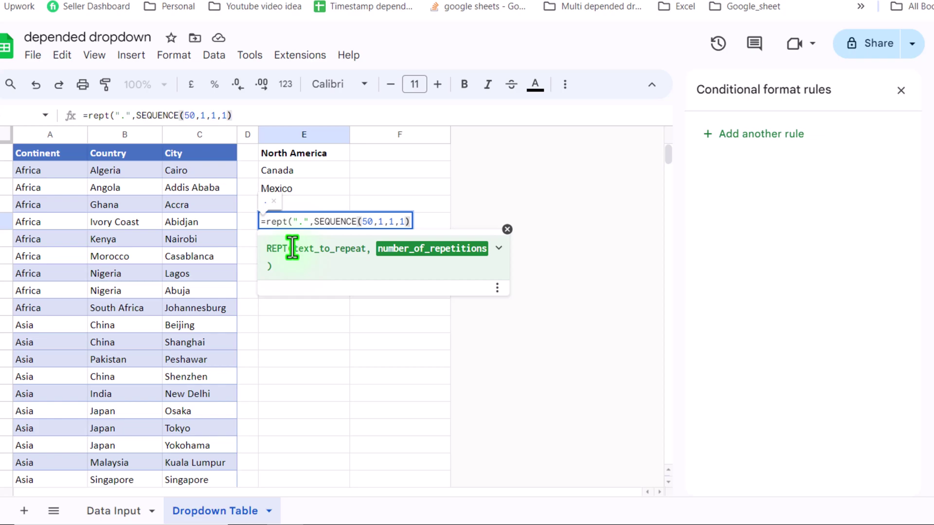
pyautogui.write(')')
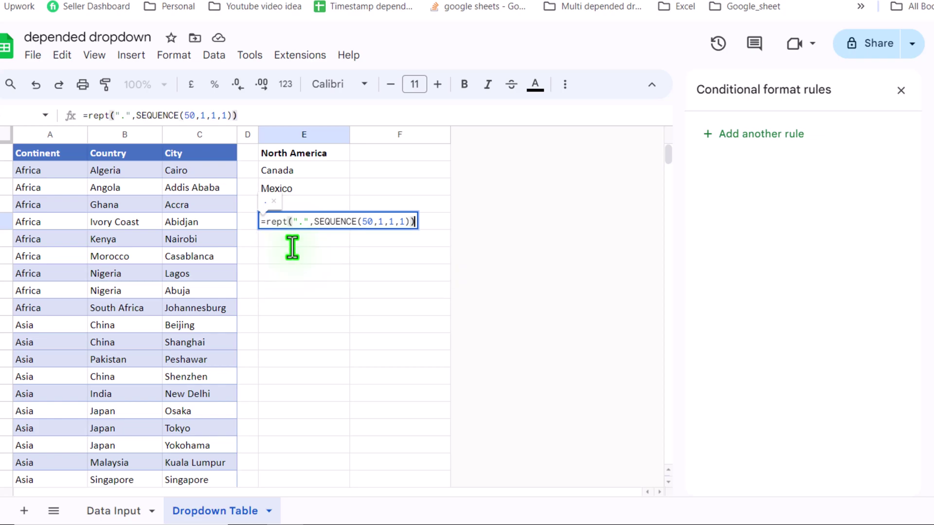
pyautogui.press('Return')
# - Convert cell E5's formula to =ArrayFormula(rept(".",SEQUENCE(50,1,1,1))) and check the dot rows it fills down column E
pyautogui.click(296, 226)
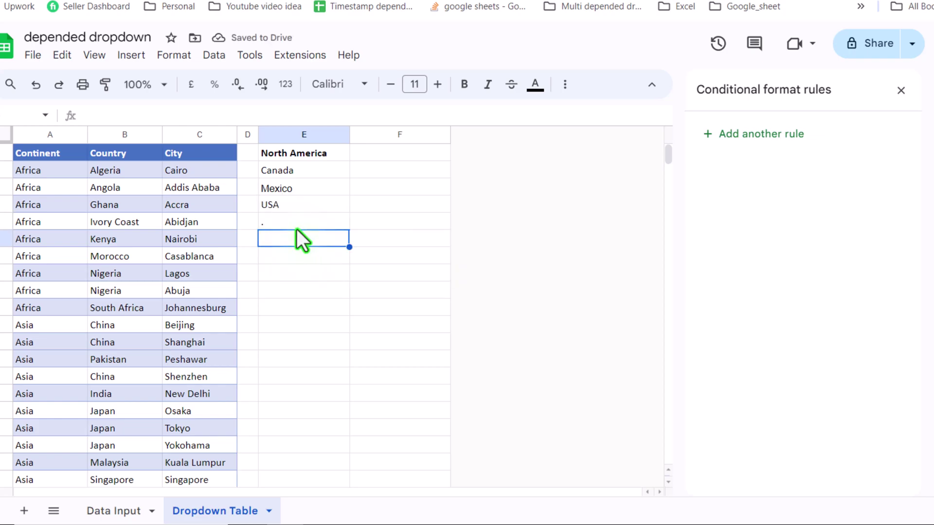
pyautogui.click(249, 115)
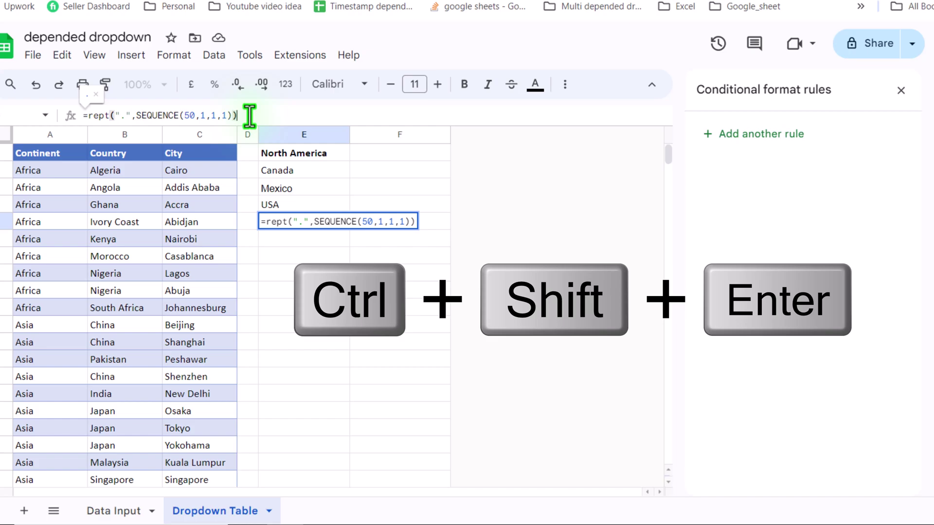
pyautogui.hotkey('ctrl', 'shift', 'Return')
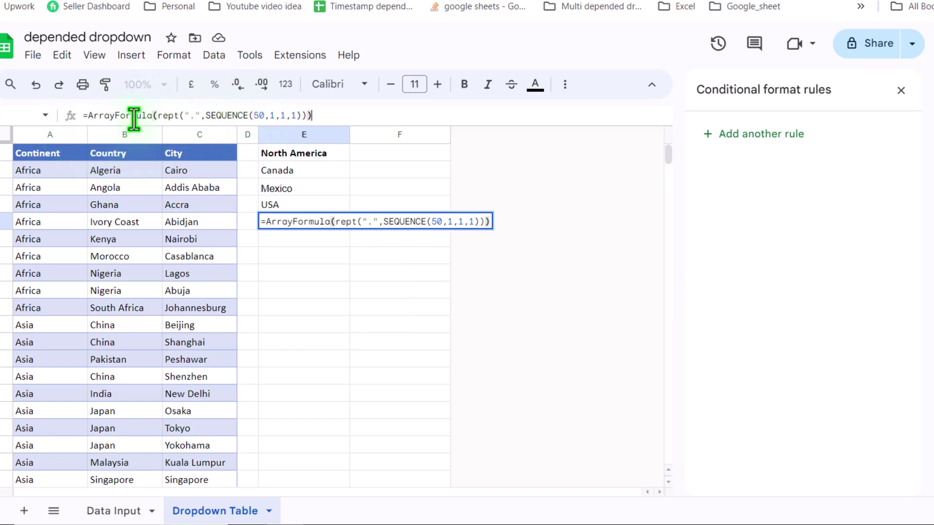
pyautogui.press('Return')
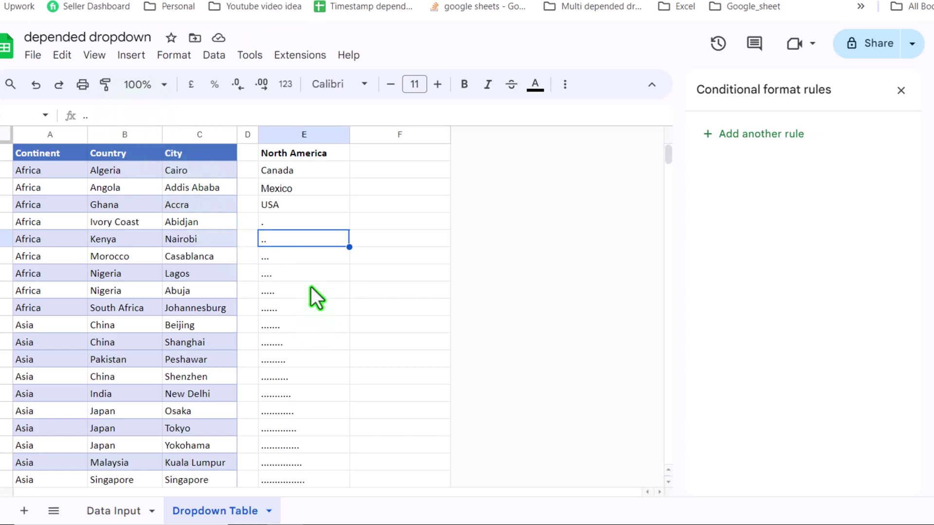
pyautogui.scroll(-2, 310, 287)
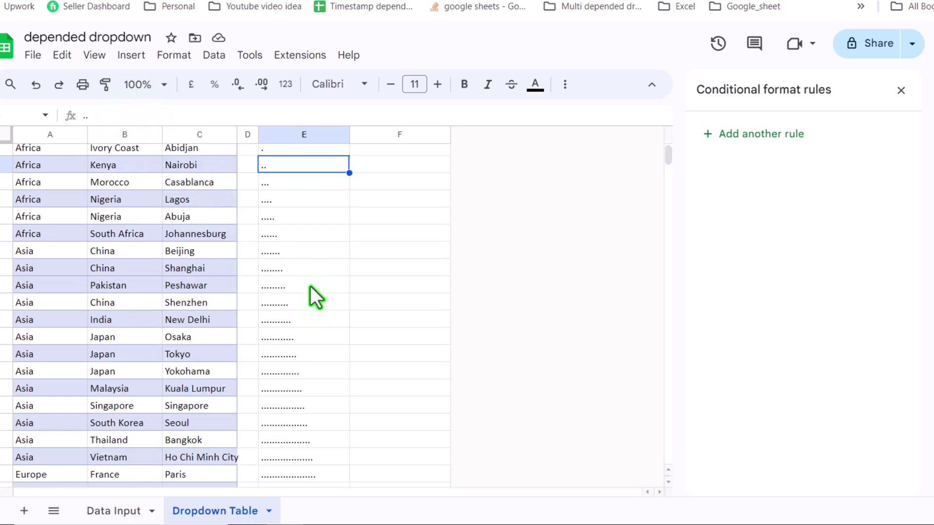
pyautogui.scroll(-2, 311, 286)
pyautogui.scroll(-6, 311, 286)
pyautogui.scroll(-5, 310, 286)
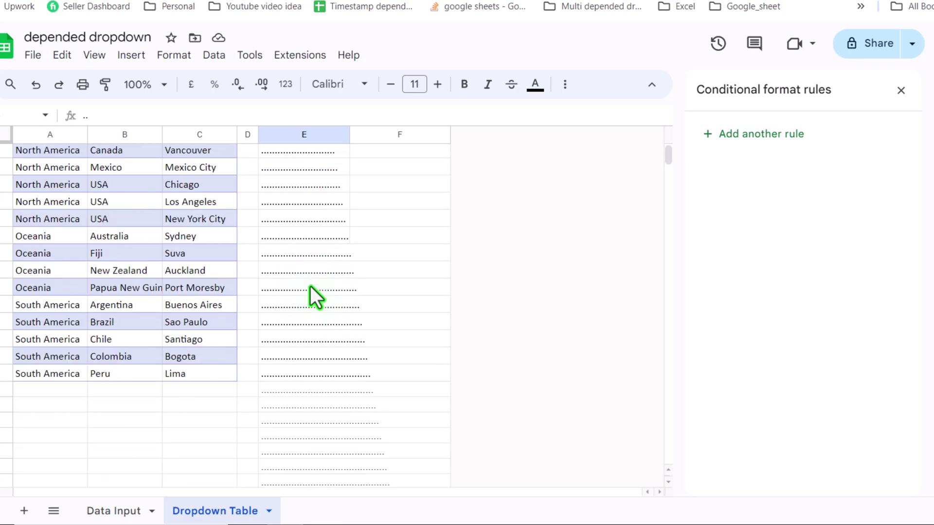
# - Copy the ArrayFormula(rept(".",SEQUENCE(50,1,1,1))) expression from Dropdown Table cell E5 without its equals sign and clear the cell
pyautogui.scroll(-2, 310, 286)
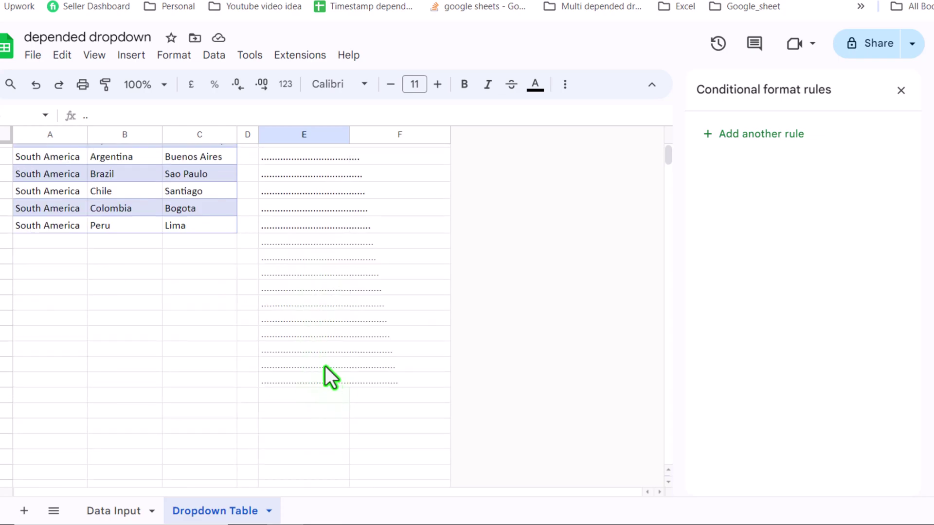
pyautogui.scroll(20, 325, 367)
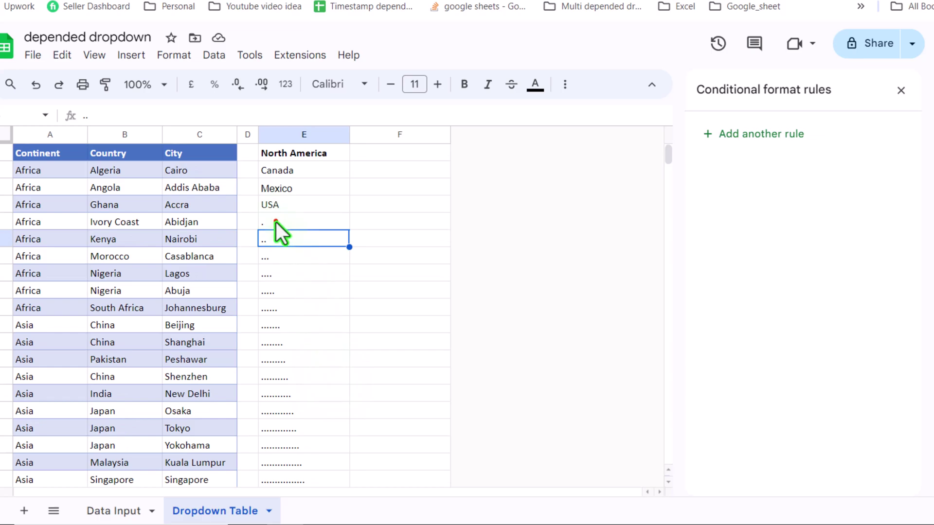
pyautogui.click(275, 222)
pyautogui.moveTo(320, 113); pyautogui.dragTo(95, 120)
pyautogui.hotkey('ctrl', 'c')
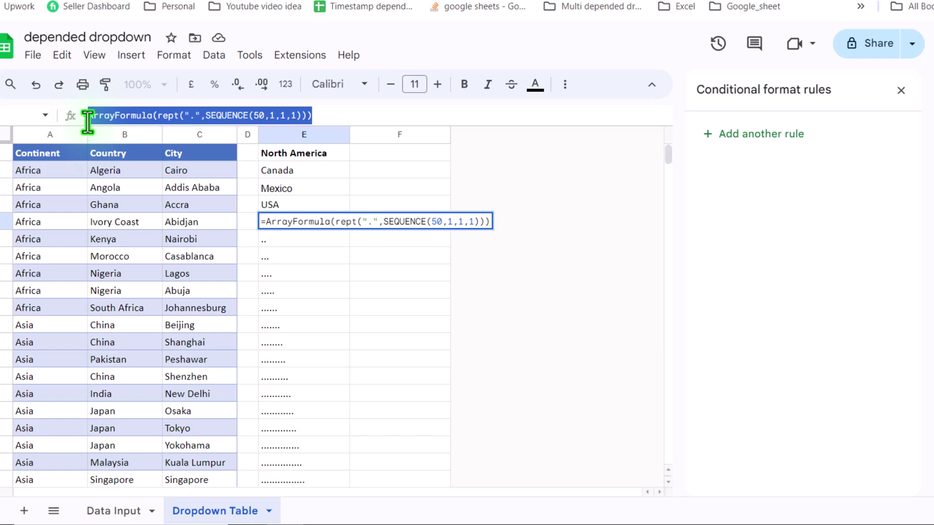
pyautogui.press('BackSpace')
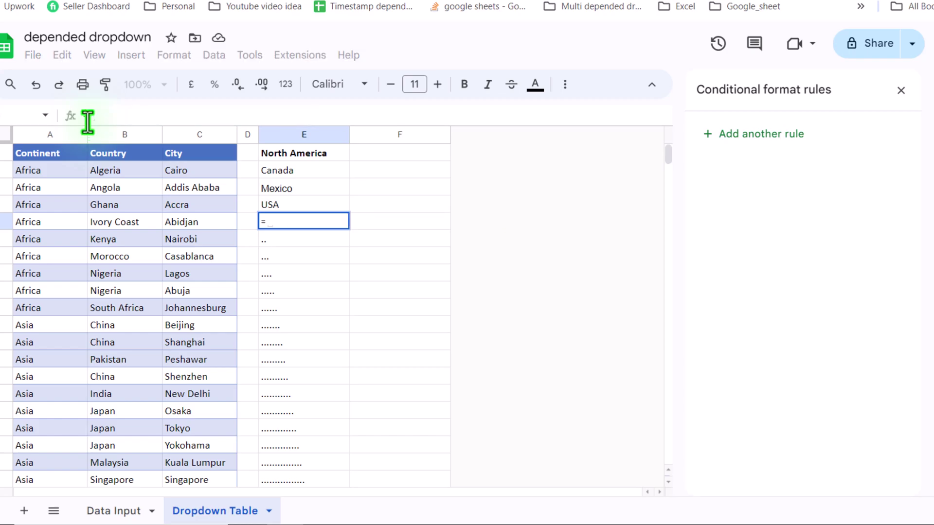
pyautogui.press('BackSpace')
pyautogui.press('Return')
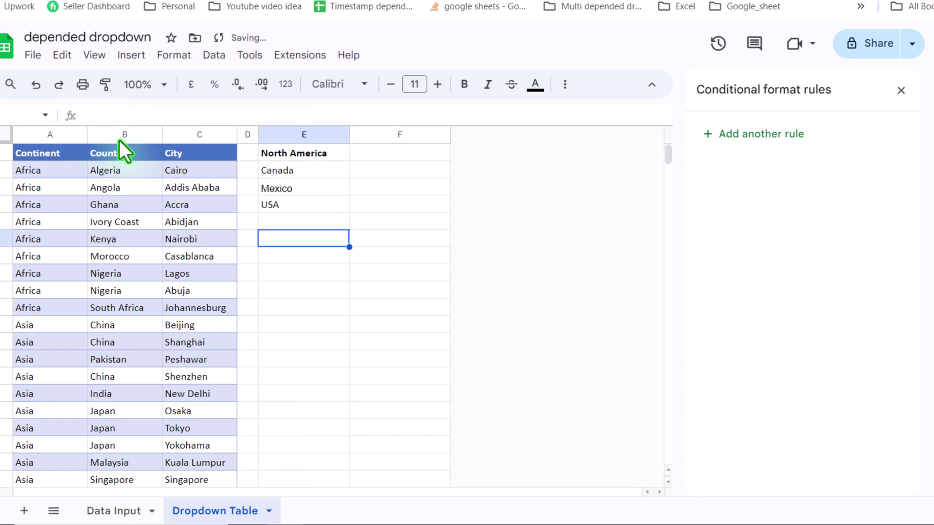
# - Wrap cell E2's UNIQUE formula in VSTACK and add the copied ArrayFormula(rept(".",SEQUENCE(50,1,1,1))) expression as the second range
pyautogui.click(273, 171)
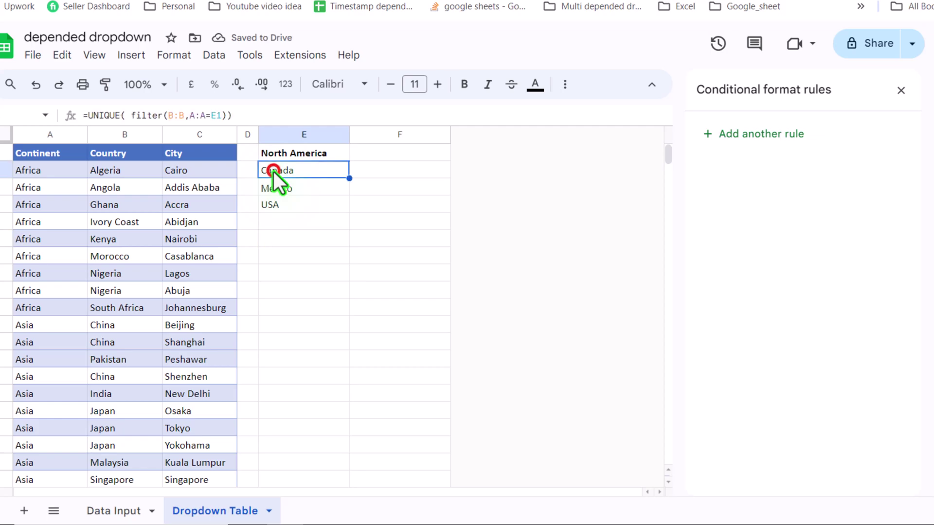
pyautogui.click(88, 116)
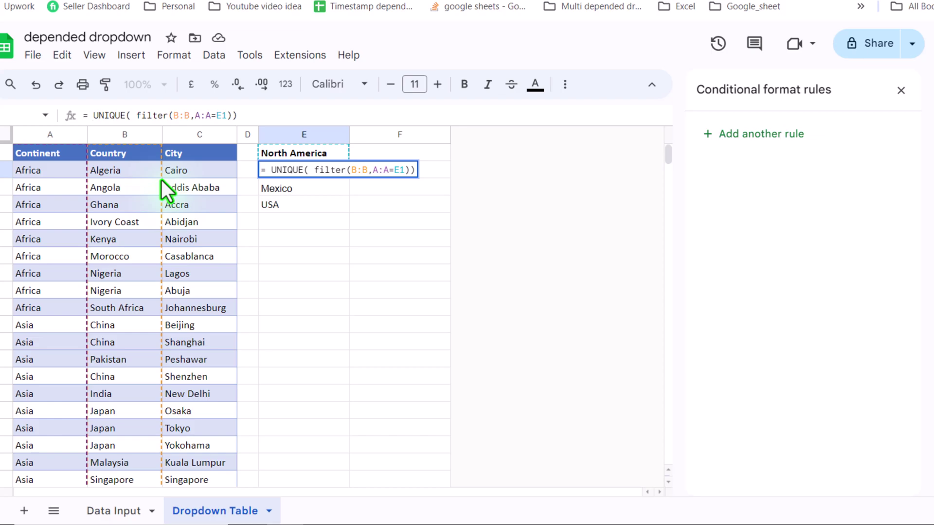
pyautogui.write('vstack')
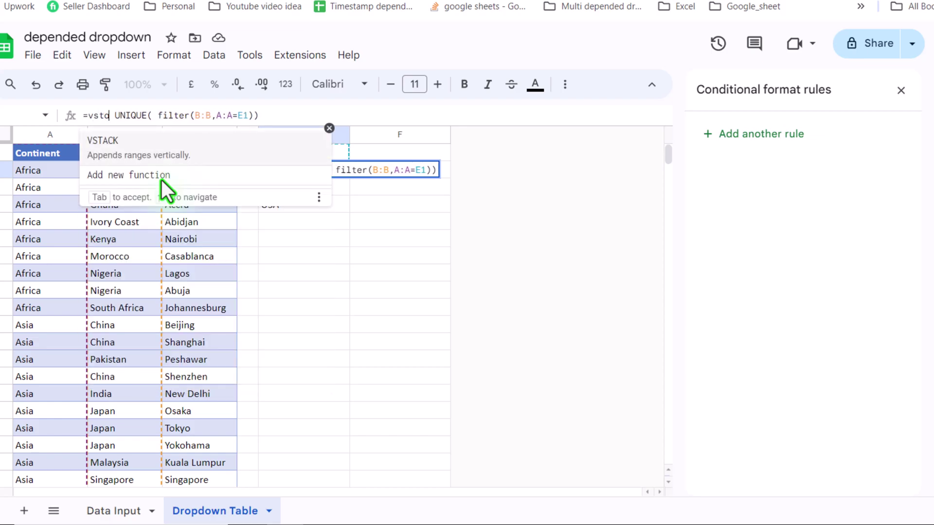
pyautogui.write('(')
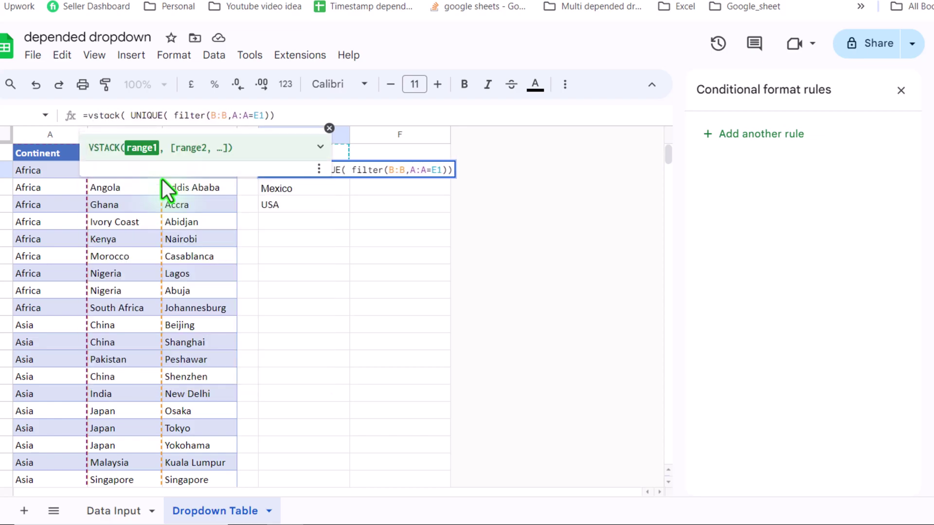
pyautogui.click(296, 115)
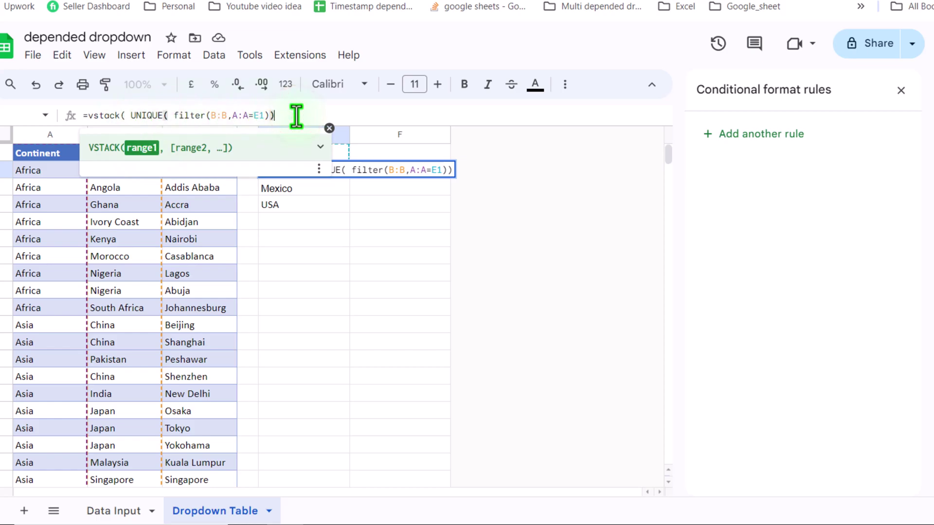
pyautogui.write(',')
pyautogui.hotkey('ctrl', 'v')
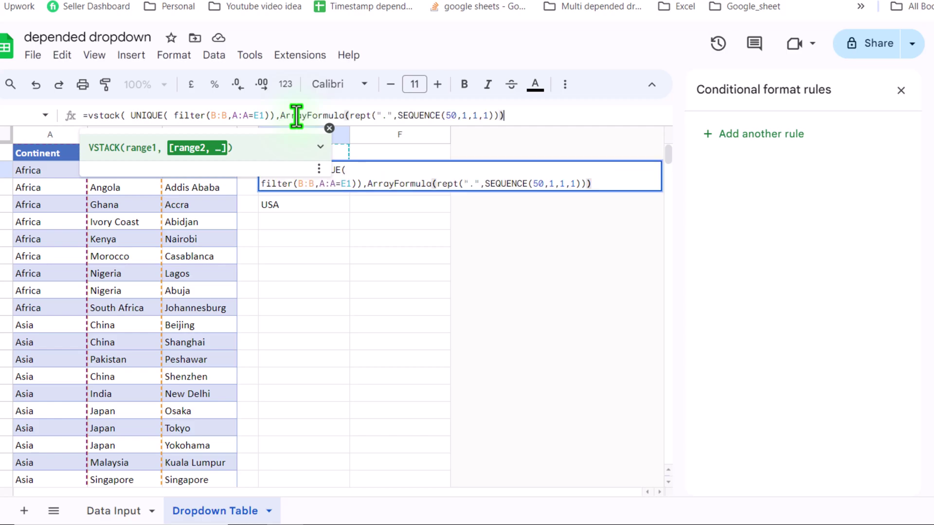
# - Add a copy of UNIQUE( filter(B:B,A:A=E1)) as the third range of the VSTACK formula in E2
pyautogui.write(',')
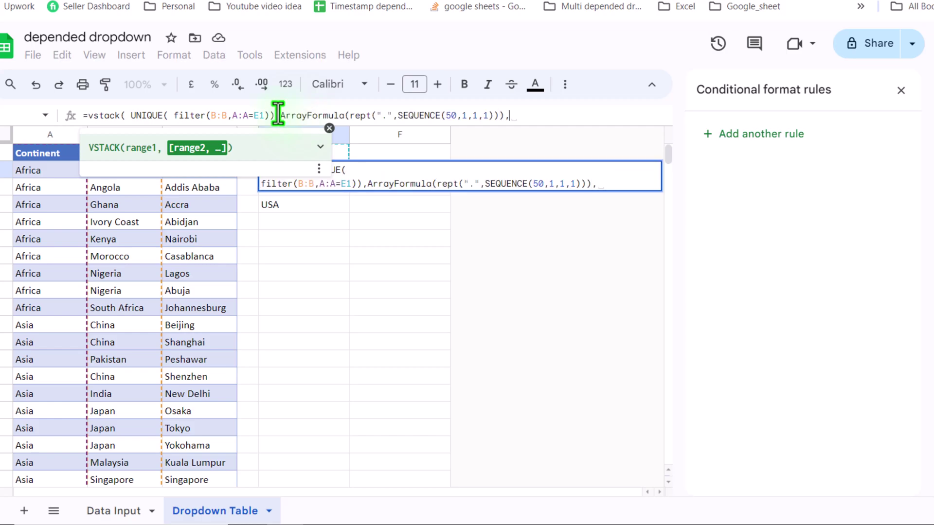
pyautogui.moveTo(273, 116); pyautogui.dragTo(129, 117)
pyautogui.hotkey('ctrl', 'c')
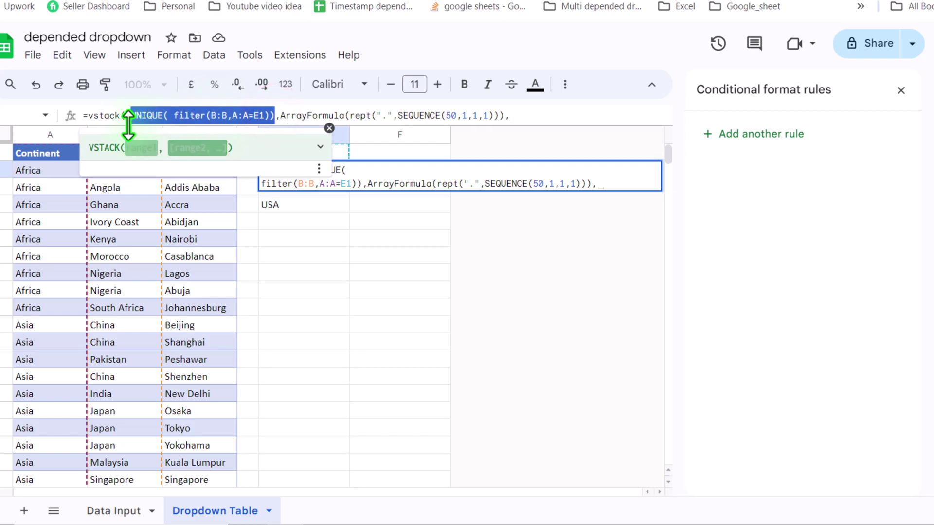
pyautogui.click(525, 120)
pyautogui.hotkey('ctrl', 'v')
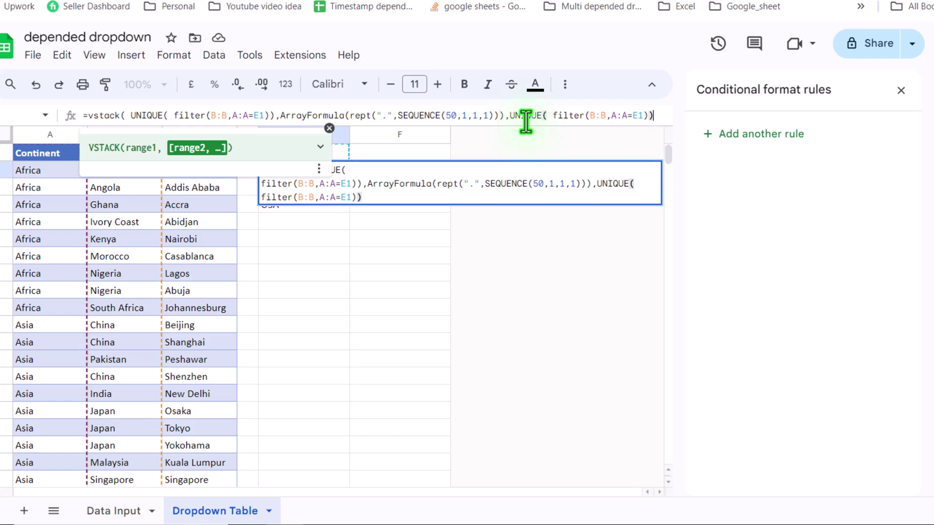
# - Change the third VSTACK range's filter condition to A:A<>E1, complete the E2 formula and check the list down column E
pyautogui.click(630, 116)
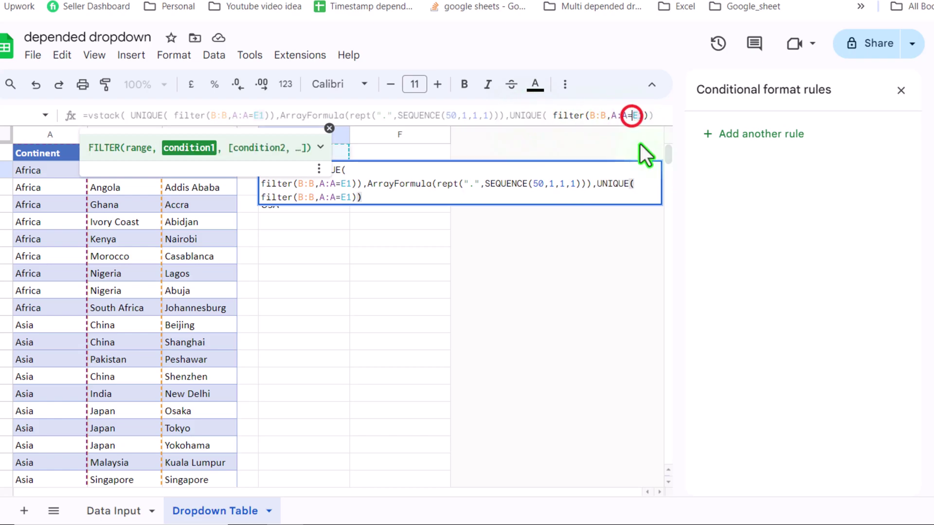
pyautogui.press('BackSpace')
pyautogui.write('<>')
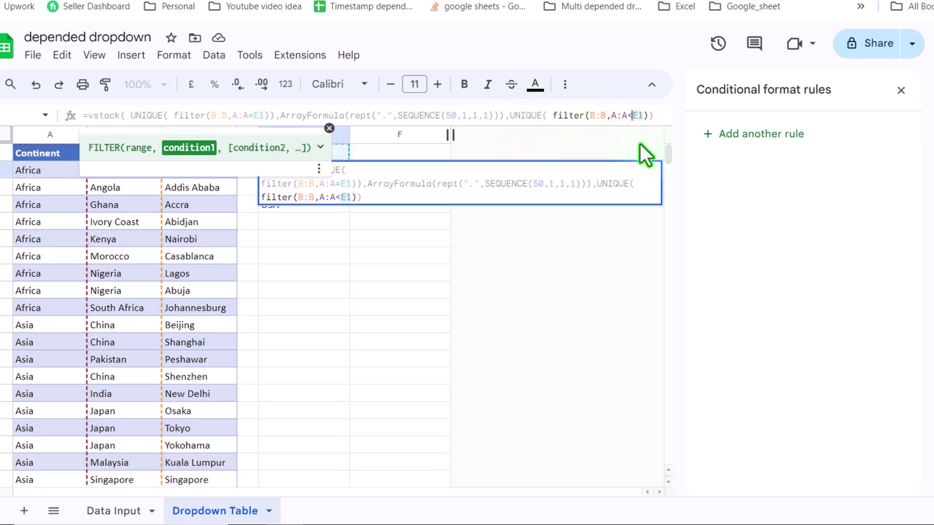
pyautogui.press('End')
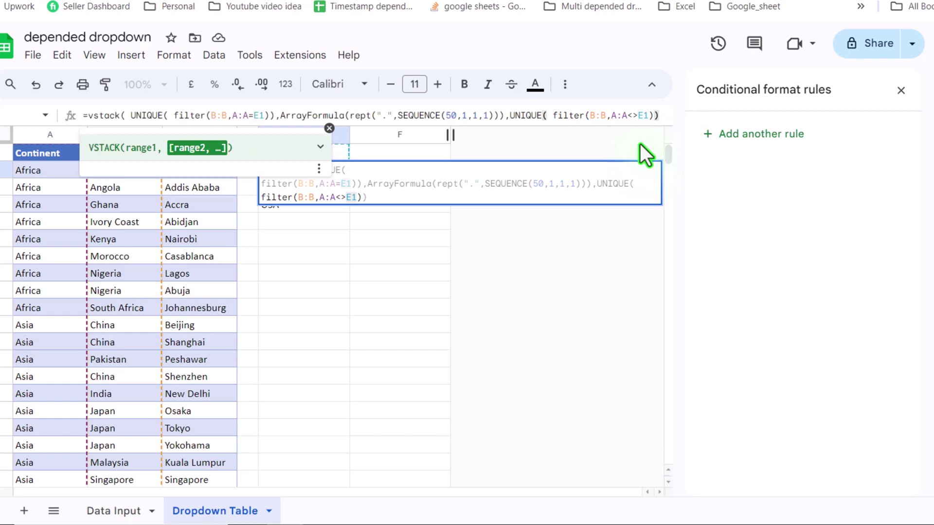
pyautogui.write(')')
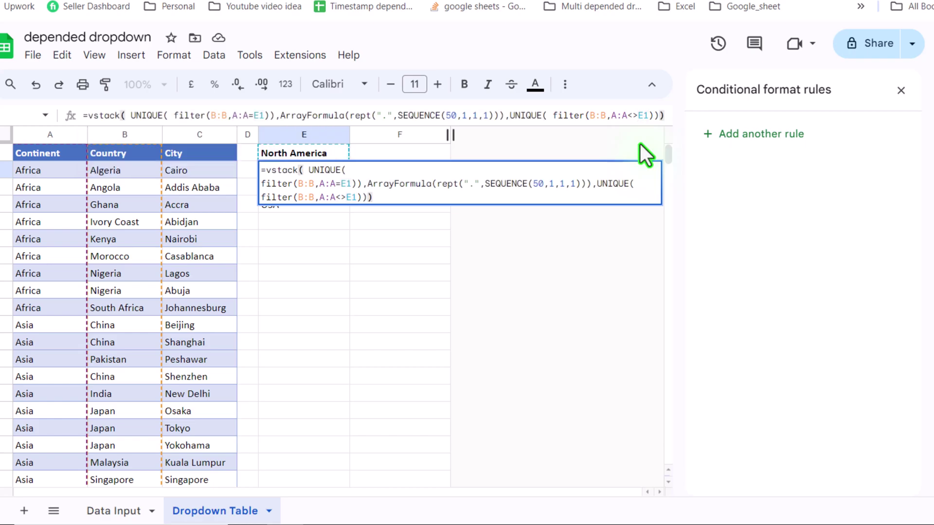
pyautogui.press('Return')
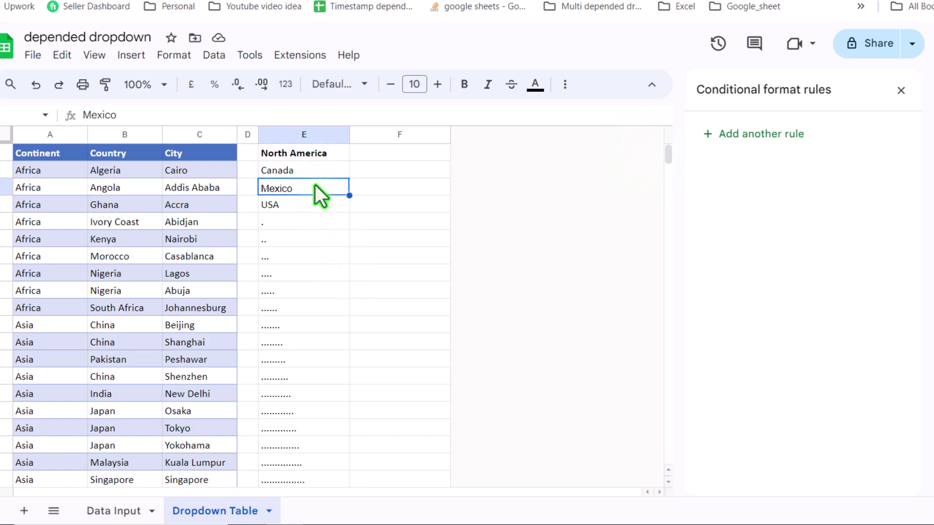
pyautogui.scroll(-20, 314, 185)
pyautogui.scroll(-3, 322, 219)
pyautogui.scroll(20, 322, 216)
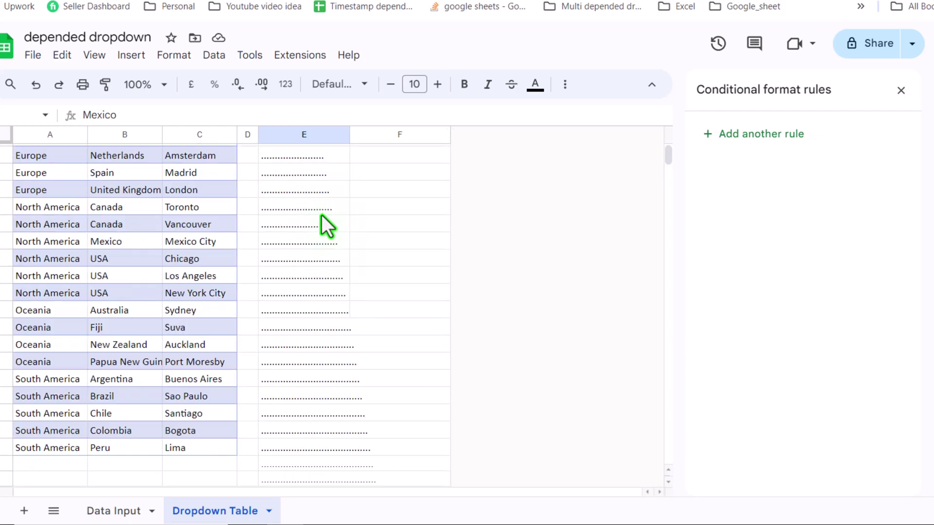
# - Set the ticked Data Input row's continent to Asia and check the stacked country list in Dropdown Table column E
pyautogui.click(128, 511)
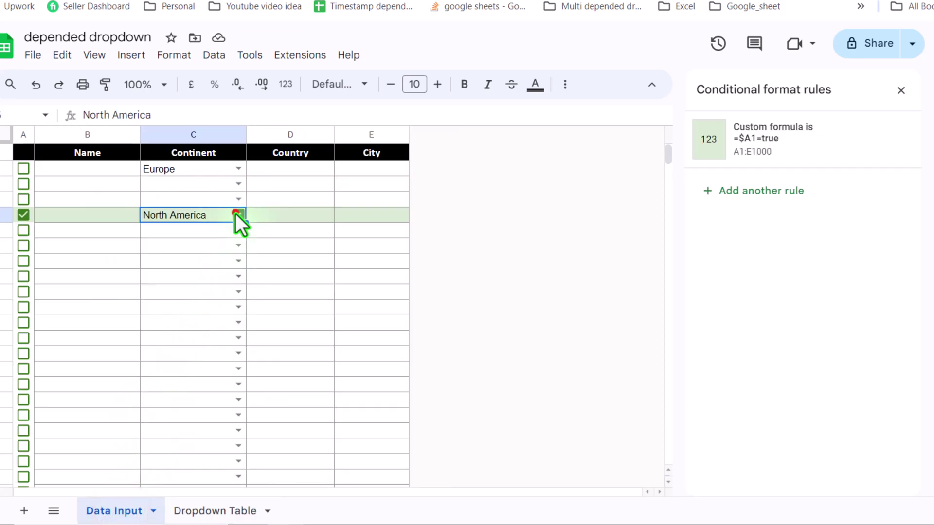
pyautogui.click(236, 215)
pyautogui.click(217, 253)
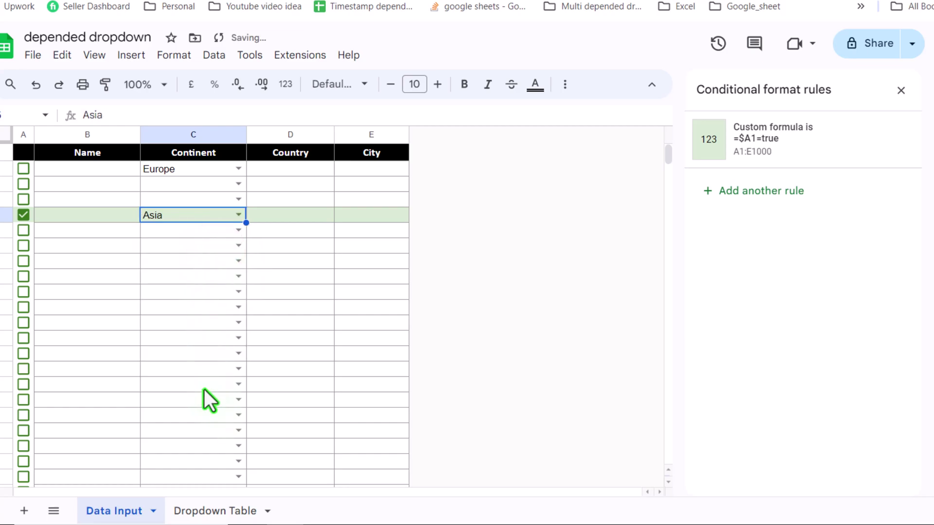
pyautogui.click(221, 510)
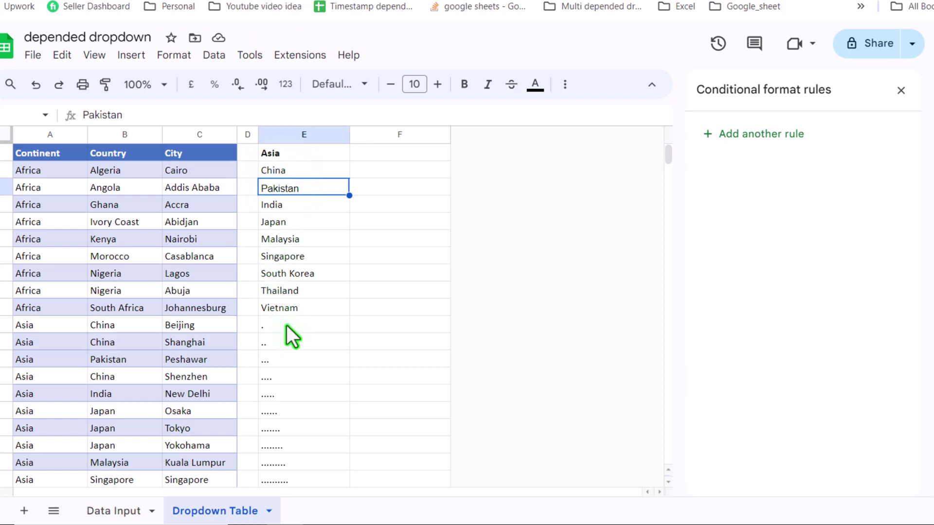
pyautogui.scroll(-15, 287, 325)
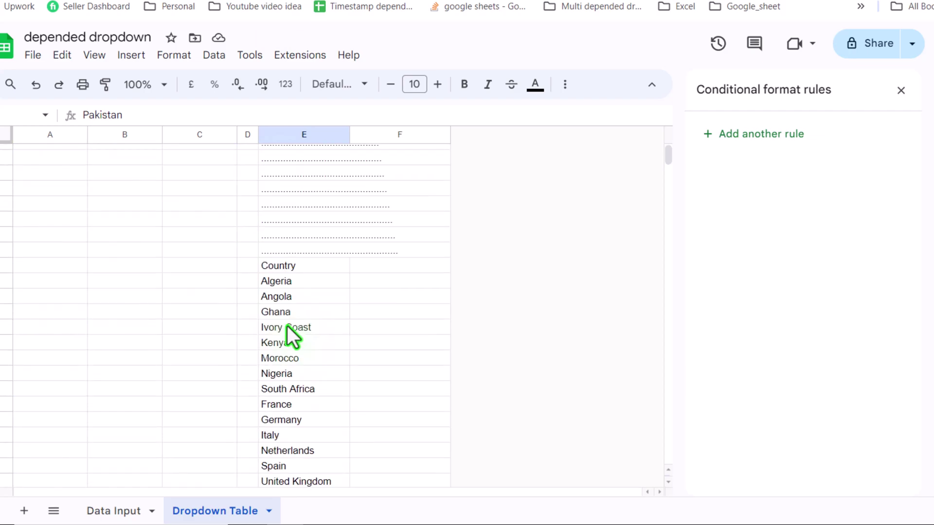
pyautogui.scroll(-5, 287, 326)
pyautogui.scroll(20, 292, 337)
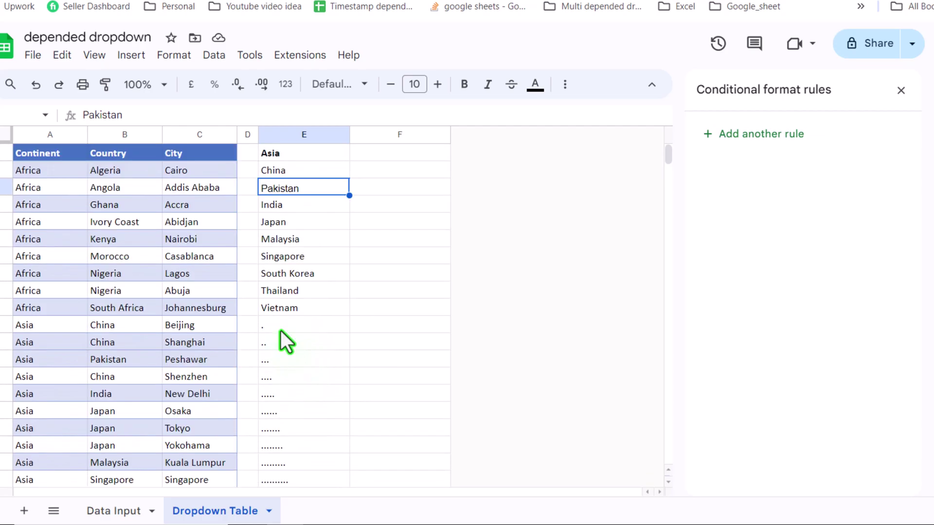
# - Add a data validation rule to Data Input range D2:D1000 with the criteria Drop-down (from a range)
pyautogui.click(103, 512)
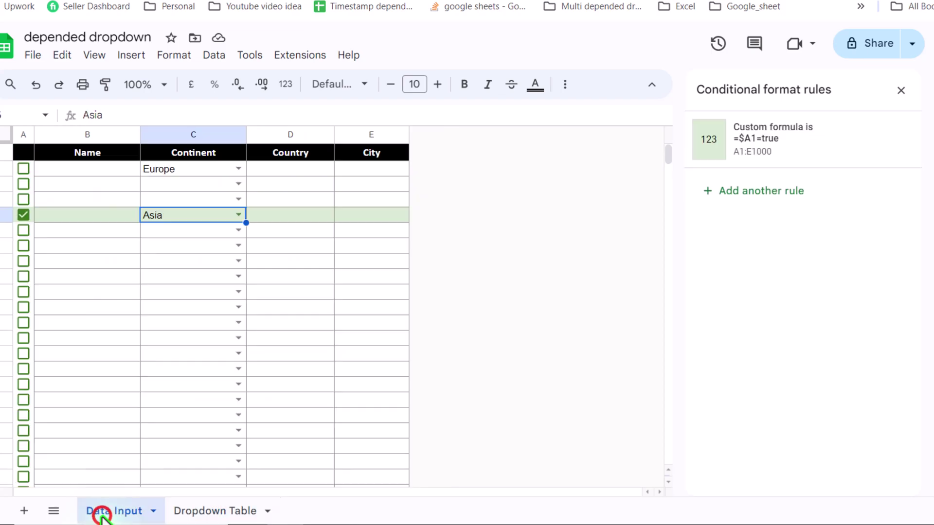
pyautogui.click(299, 168)
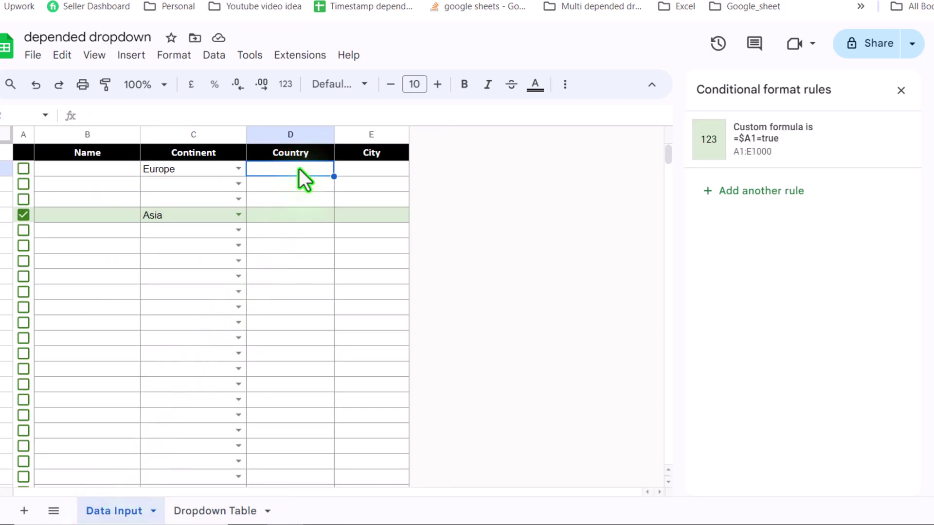
pyautogui.hotkey('ctrl', 'shift', 'Down')
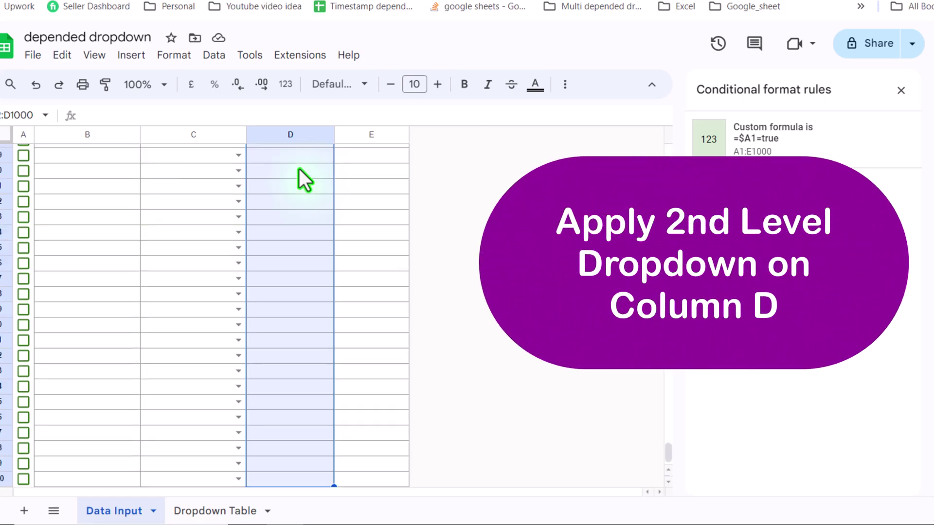
pyautogui.hotkey('ctrl', 'BackSpace')
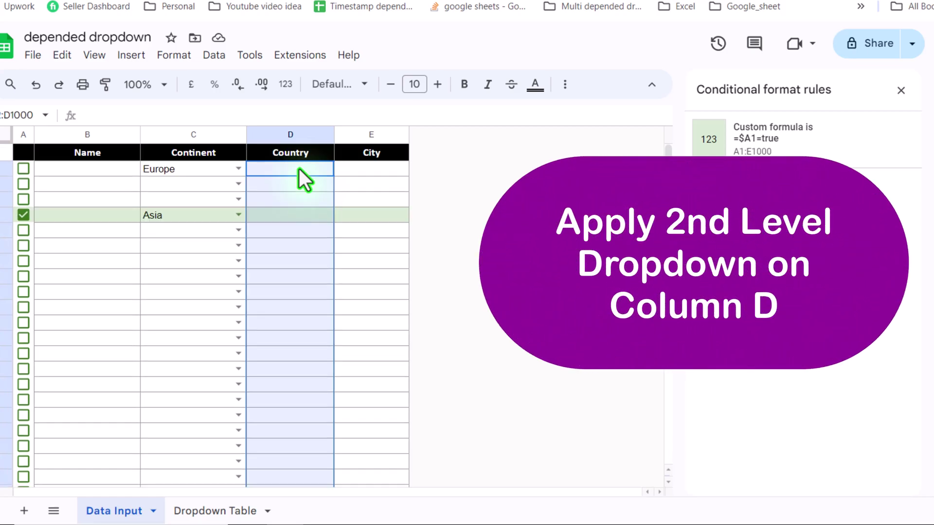
pyautogui.click(220, 61)
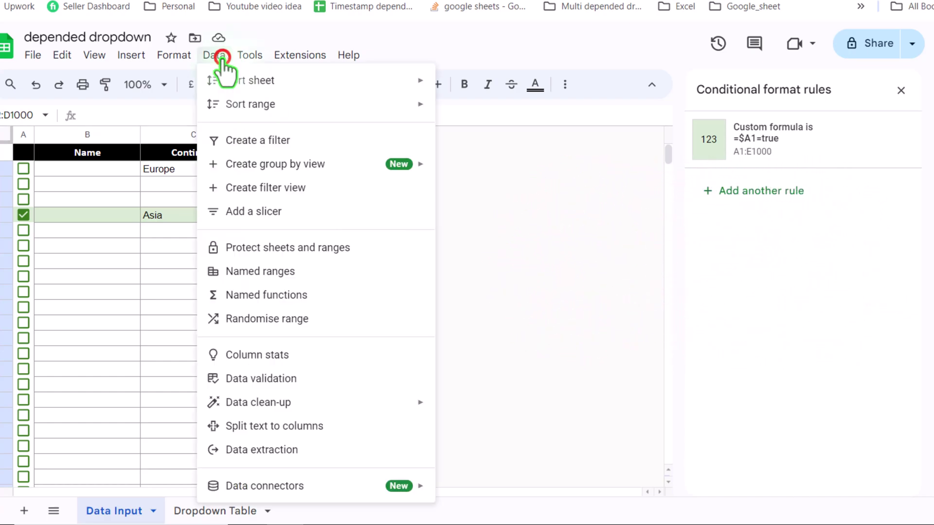
pyautogui.click(261, 382)
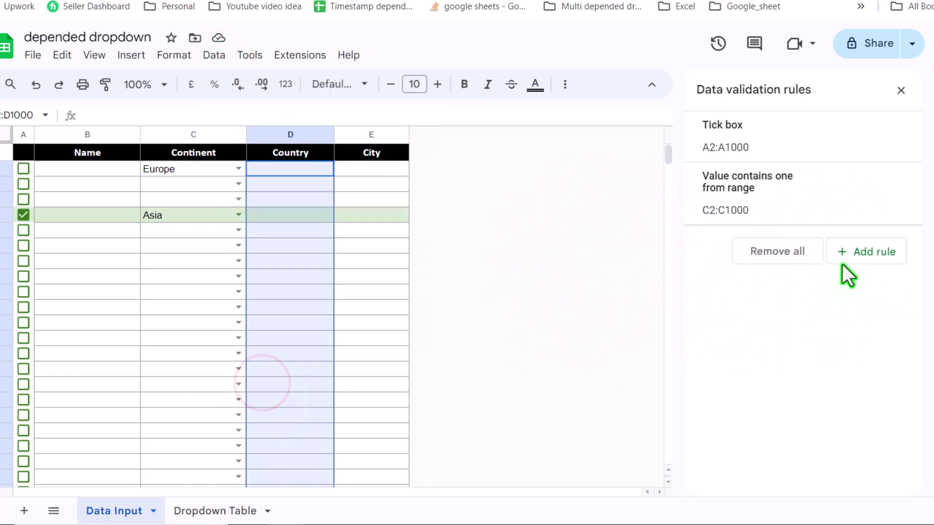
pyautogui.click(866, 247)
pyautogui.click(882, 217)
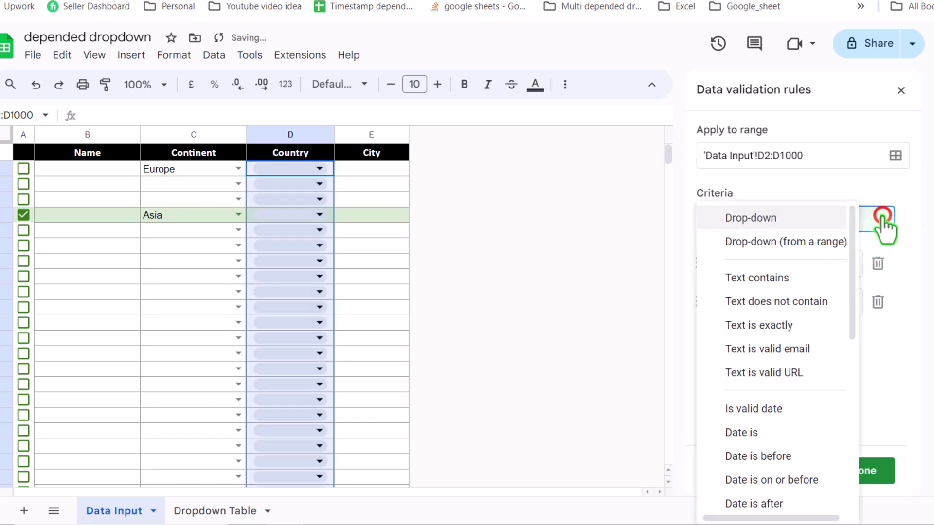
pyautogui.click(815, 244)
# - Set the source range of the D2:D1000 drop-down rule to 'Dropdown Table'!E2:E
pyautogui.click(817, 261)
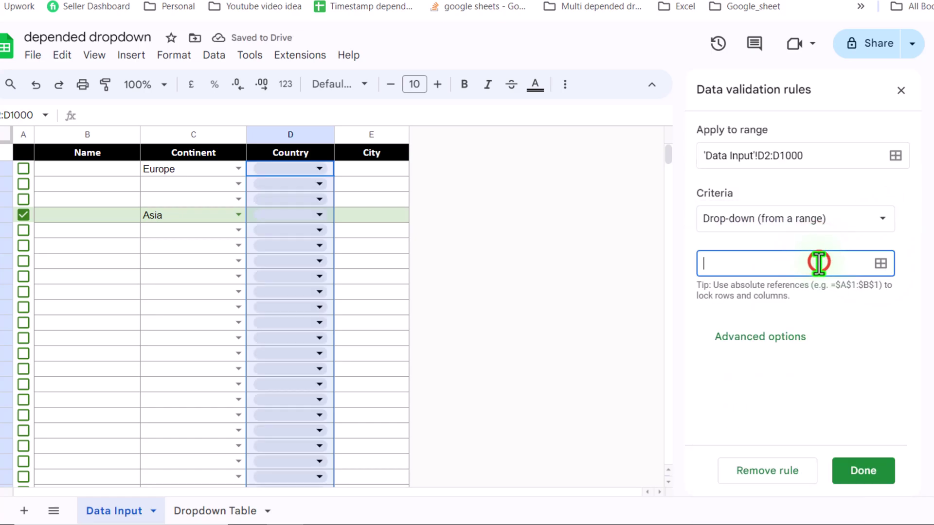
pyautogui.click(879, 263)
pyautogui.click(465, 263)
pyautogui.click(222, 512)
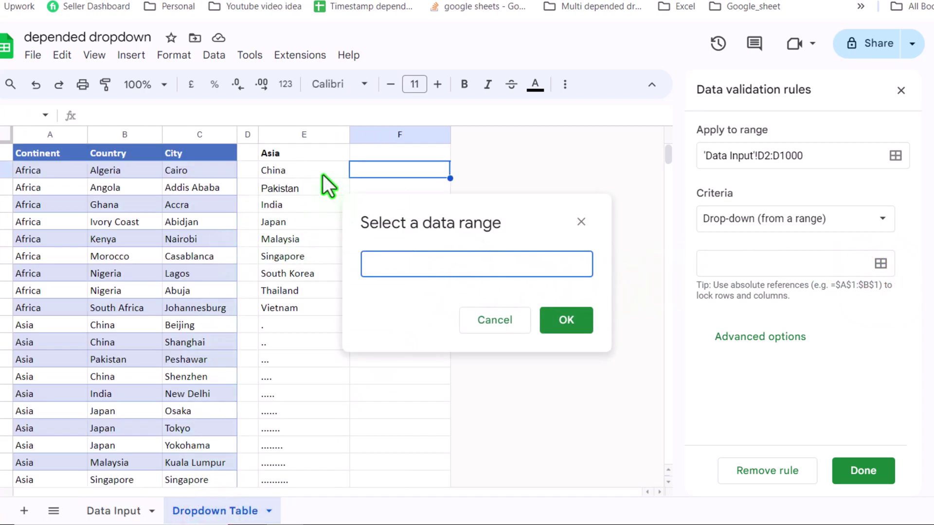
pyautogui.click(305, 170)
pyautogui.moveTo(306, 169); pyautogui.dragTo(313, 305)
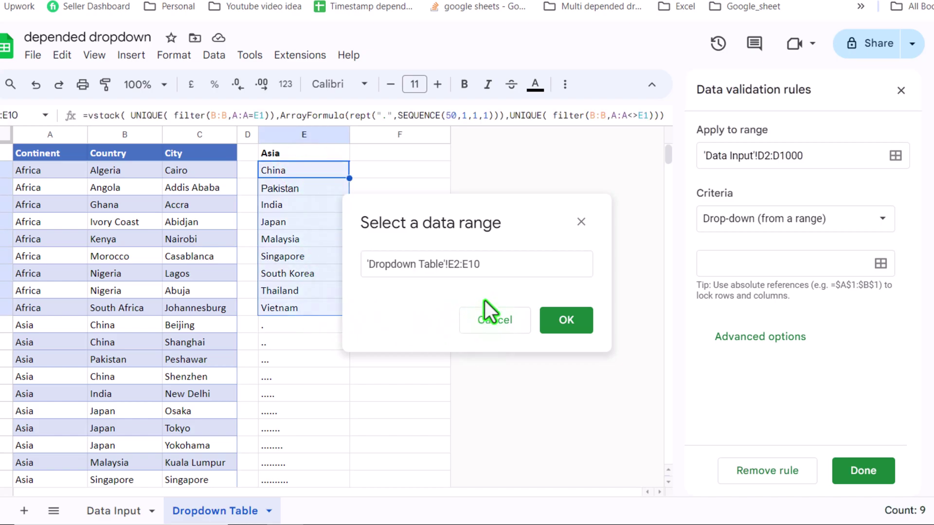
pyautogui.click(505, 263)
pyautogui.press('BackSpace')
pyautogui.press('BackSpace')
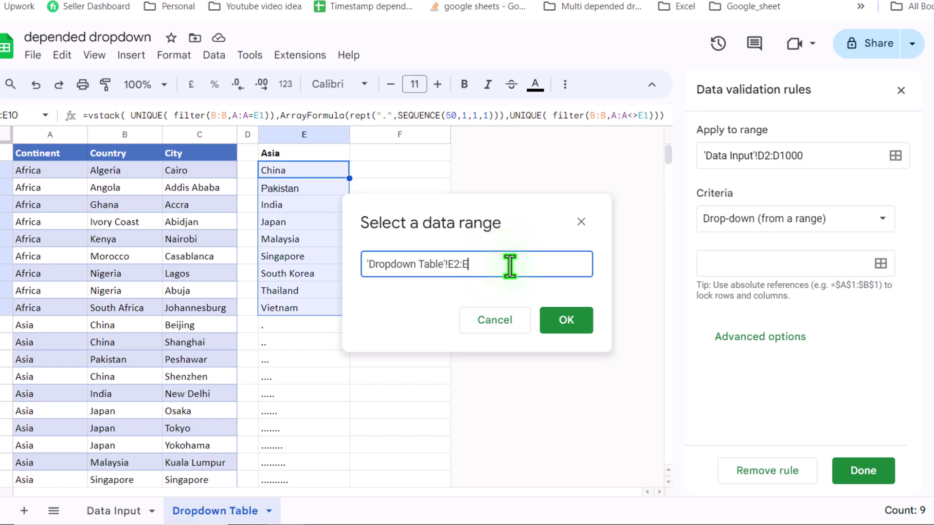
pyautogui.click(545, 321)
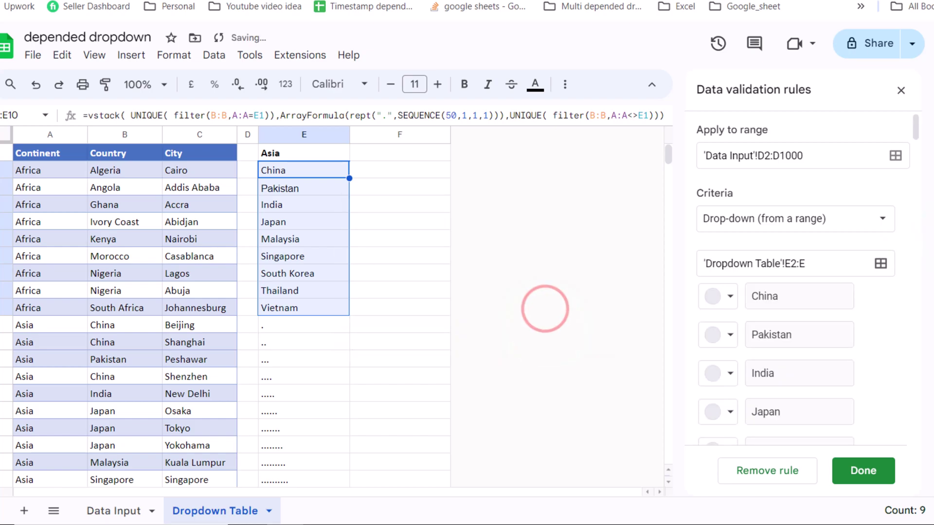
# - Set the country drop-down rule's display style to Arrow and save the rule
pyautogui.scroll(-10, 912, 129)
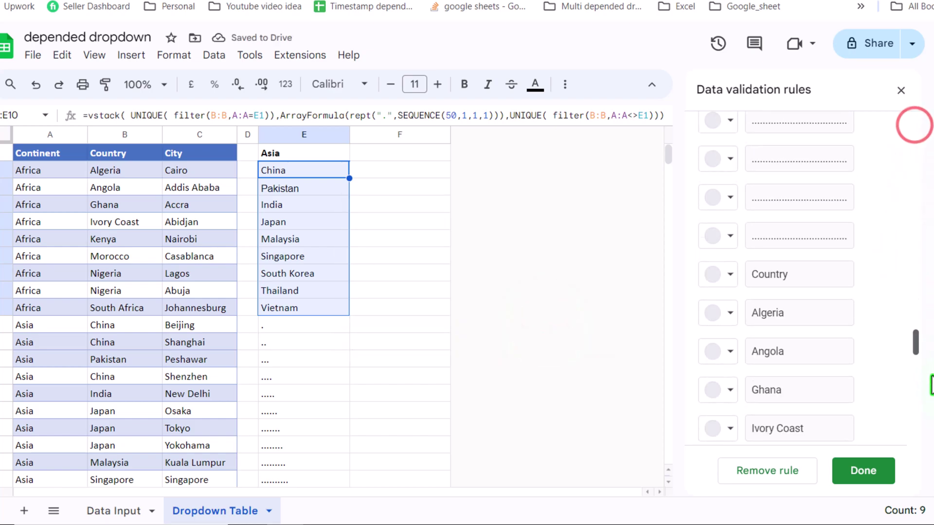
pyautogui.scroll(-10, 915, 125)
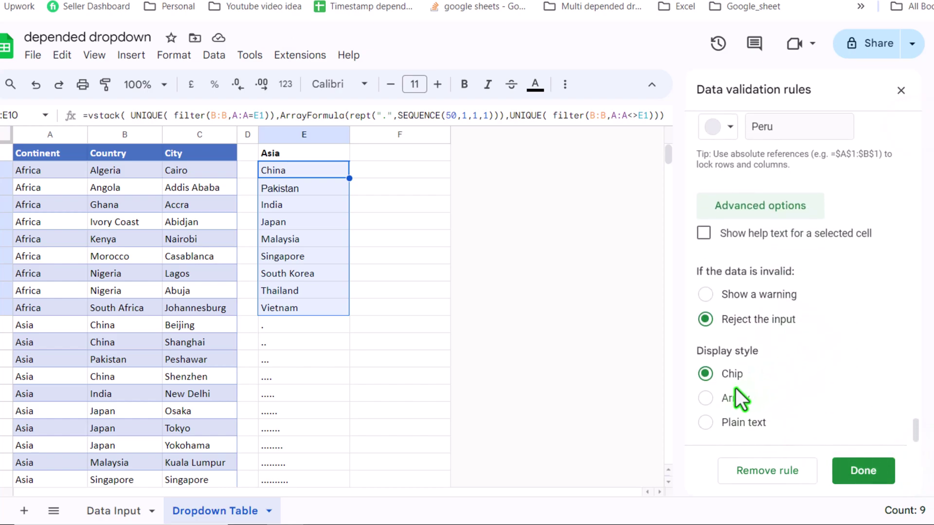
pyautogui.click(704, 398)
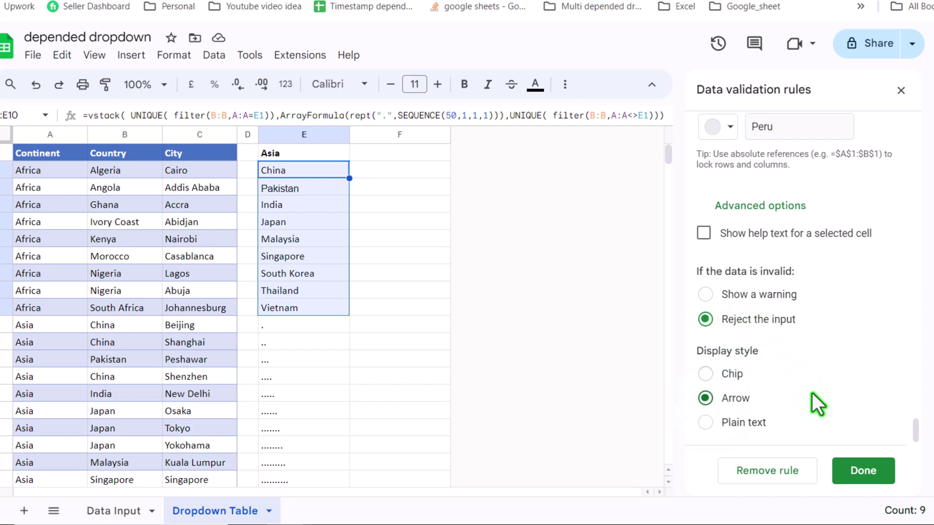
pyautogui.click(862, 464)
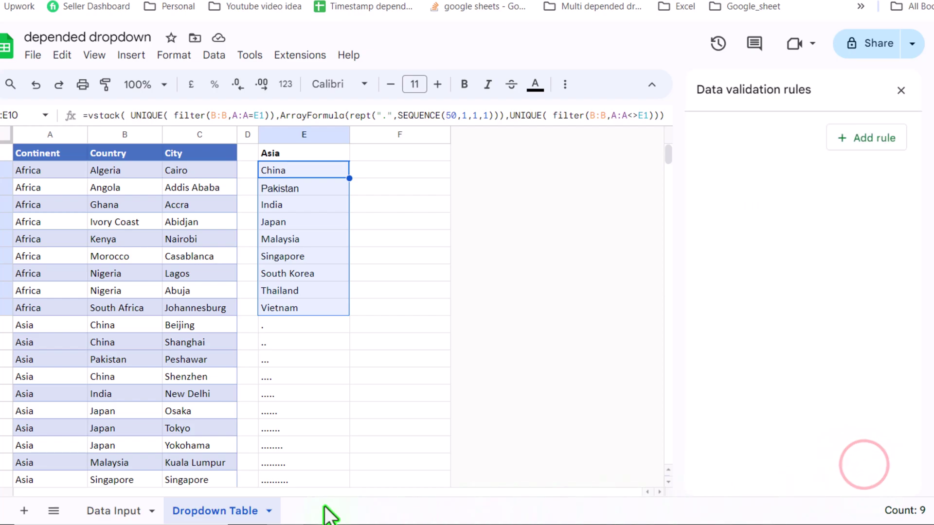
# - Choose Japan as the country in the ticked Asia row on Data Input
pyautogui.click(112, 518)
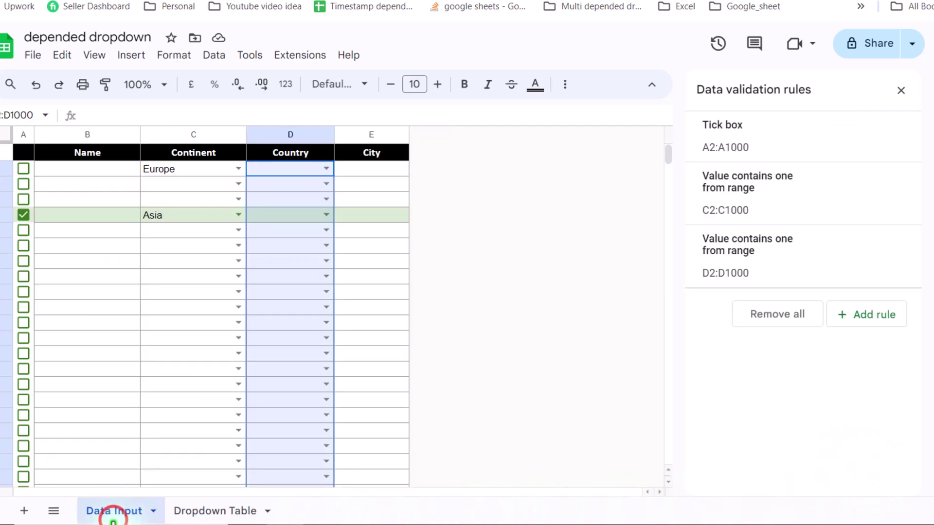
pyautogui.click(323, 215)
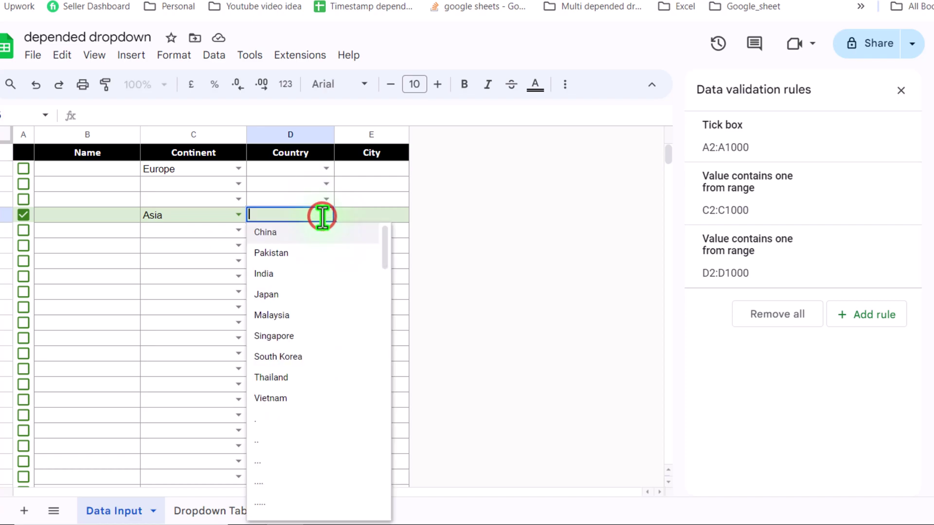
pyautogui.click(297, 295)
# - Tick the row below Asia instead of the Asia row, and set its continent to North America and its country to Mexico
pyautogui.click(21, 229)
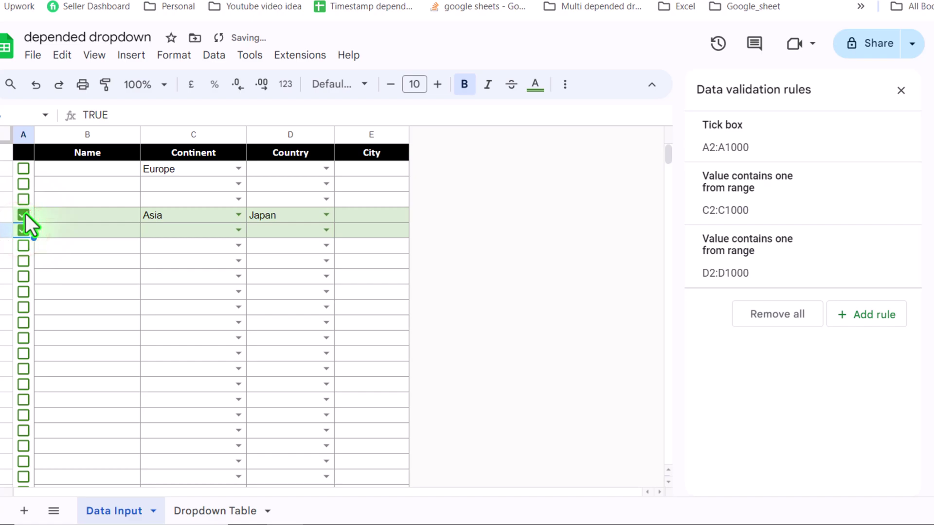
pyautogui.click(24, 214)
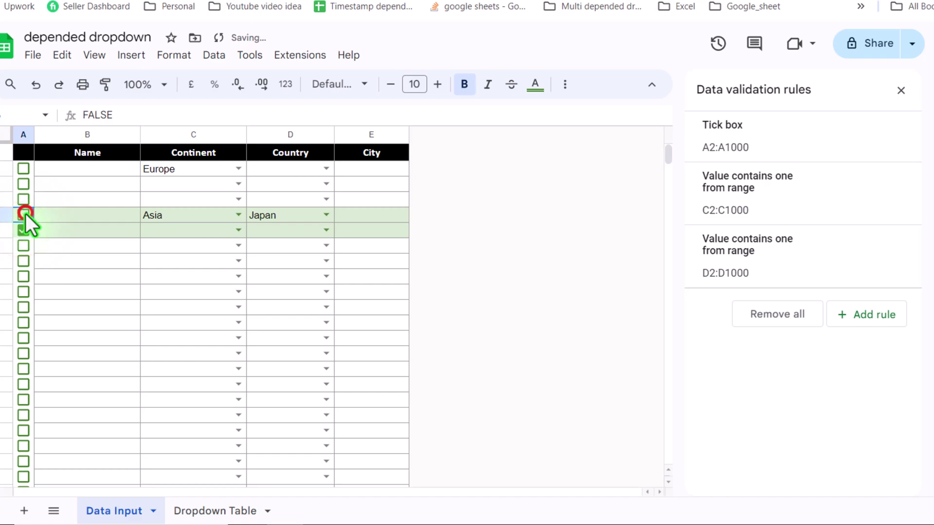
pyautogui.click(237, 230)
pyautogui.click(188, 310)
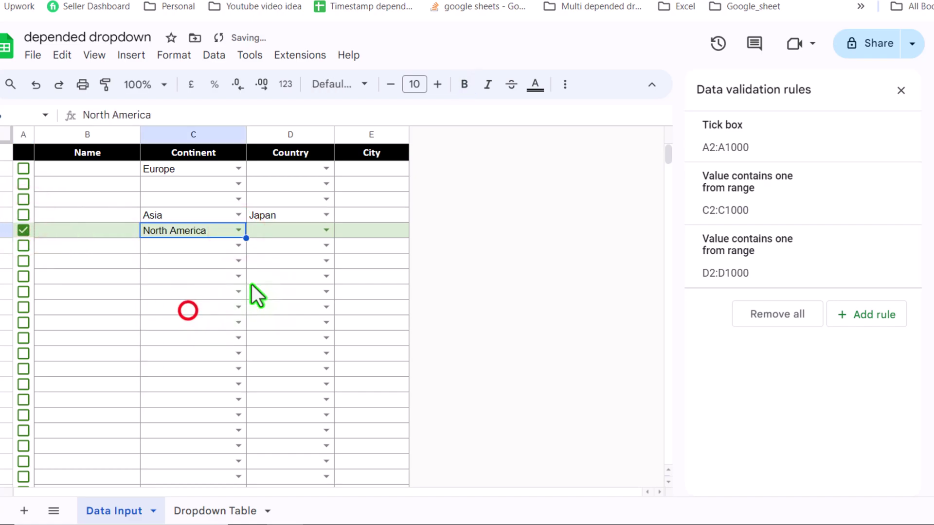
pyautogui.click(325, 230)
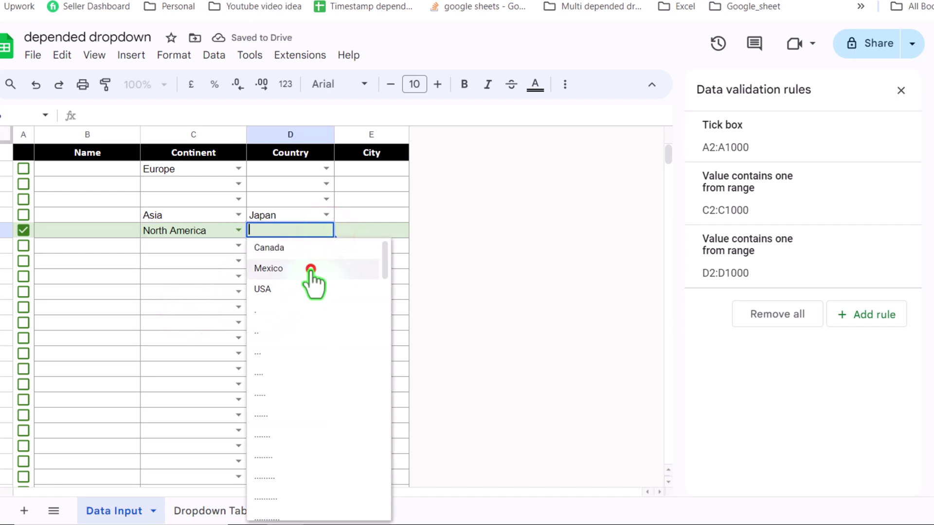
pyautogui.click(310, 269)
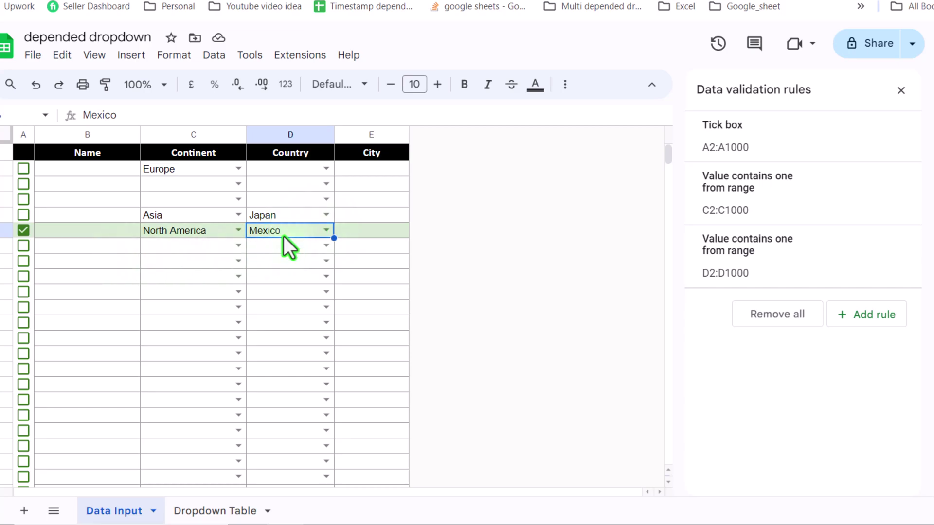
# - Copy the XLOOKUP formula from cell E1 of Dropdown Table into cell F1
pyautogui.click(212, 511)
pyautogui.click(285, 153)
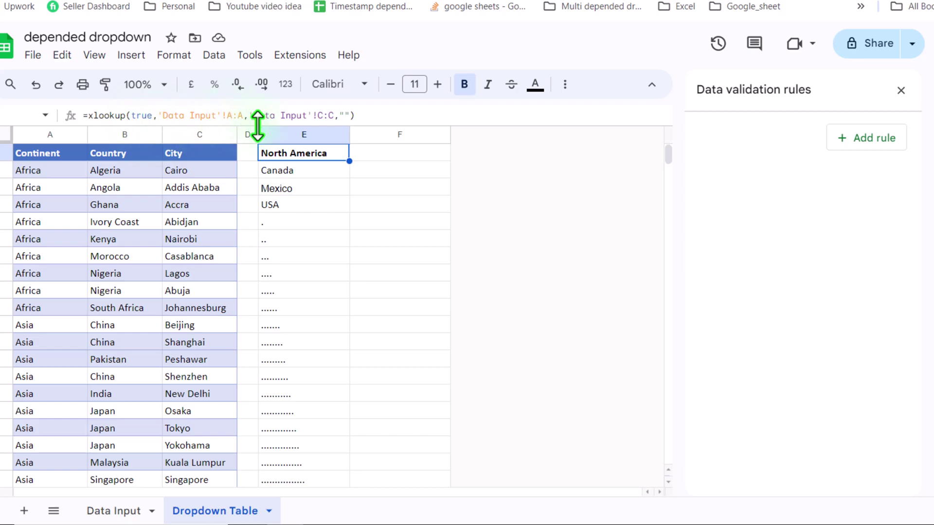
pyautogui.click(114, 510)
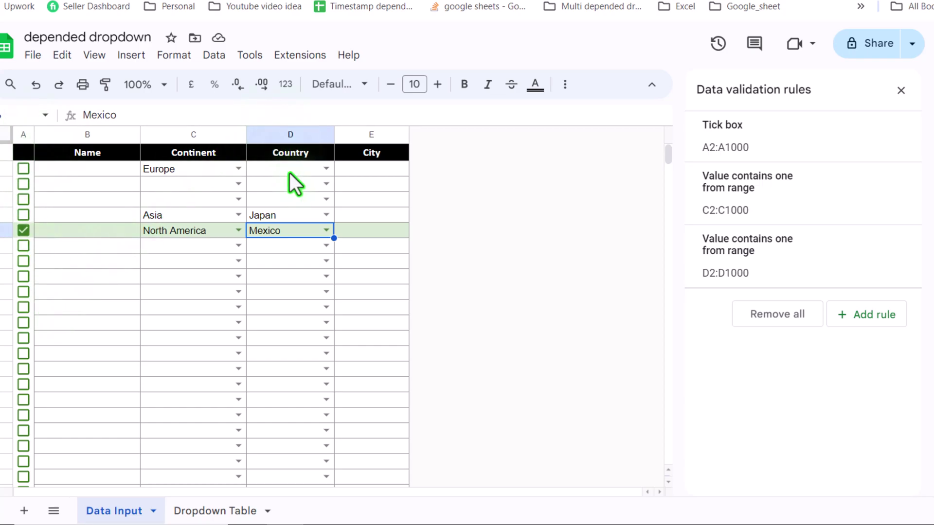
pyautogui.click(207, 508)
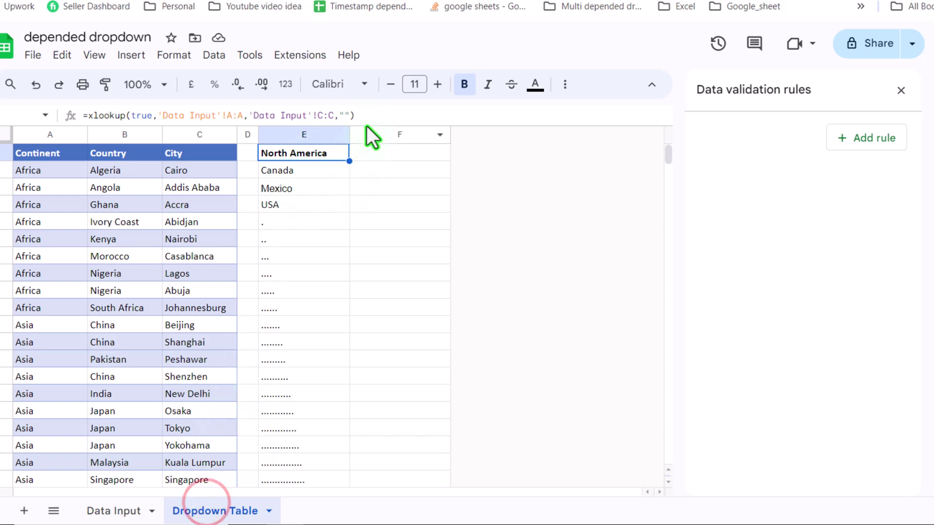
pyautogui.moveTo(364, 115); pyautogui.dragTo(52, 116)
pyautogui.hotkey('ctrl', 'c')
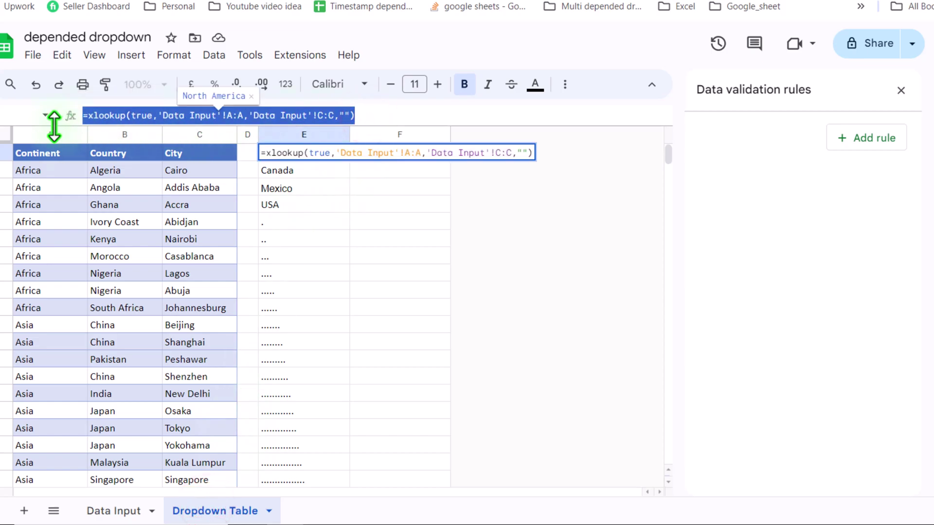
pyautogui.press('Escape')
pyautogui.doubleClick(366, 150)
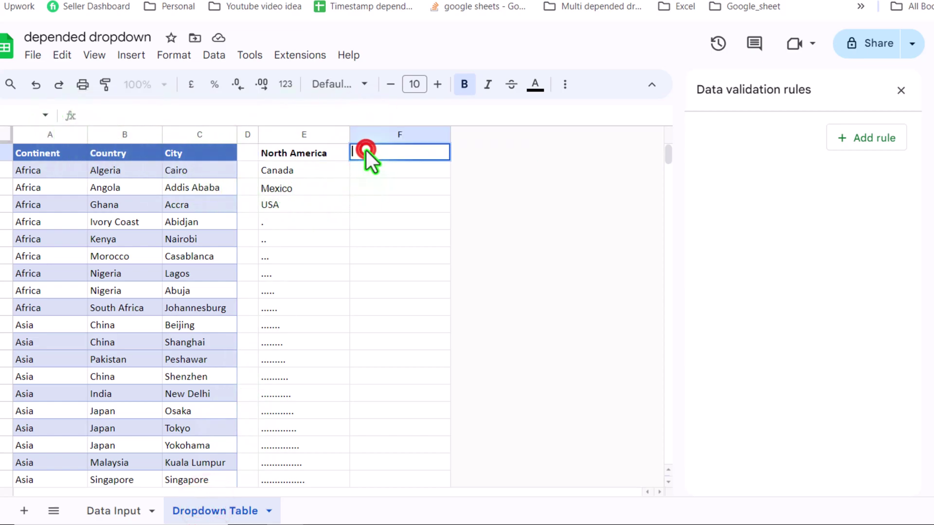
pyautogui.hotkey('ctrl', 'v')
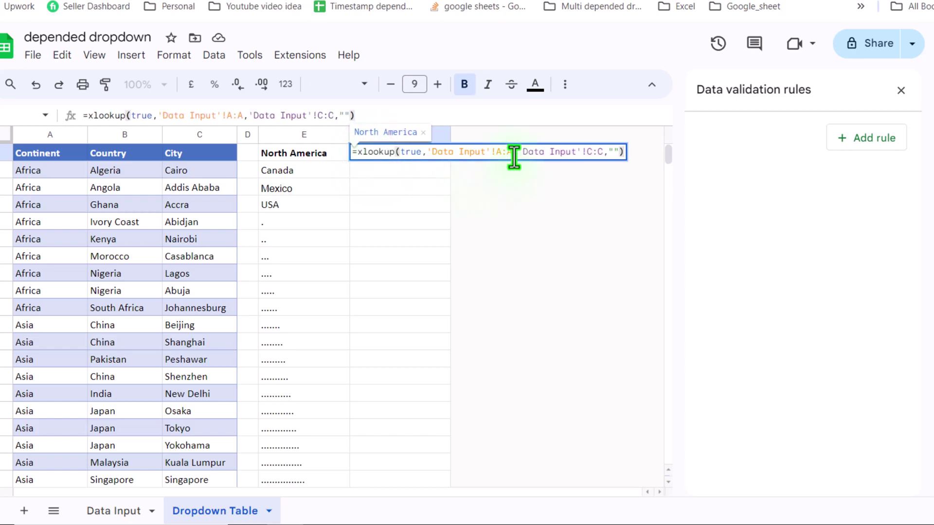
# - Change the F1 formula's result range to 'Data Input'!D:D, complete it and reject the suggested auto-fill
pyautogui.click(594, 152)
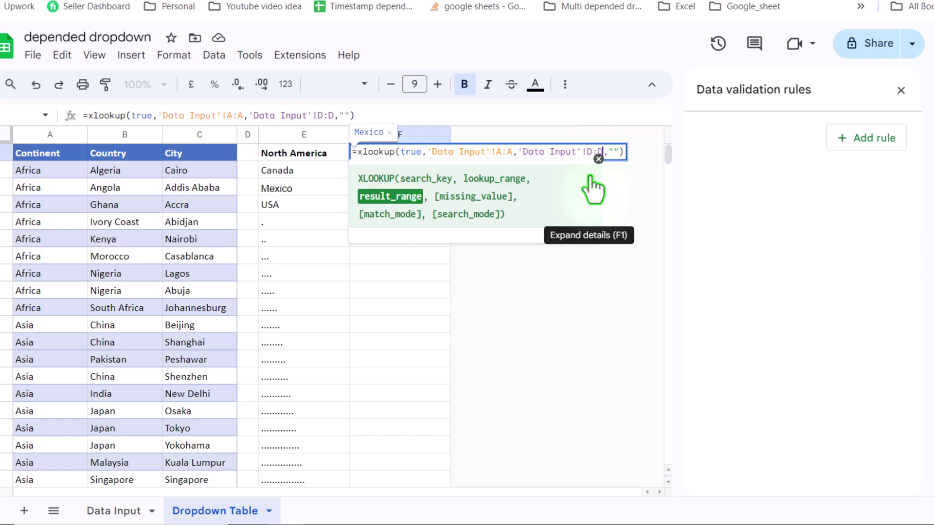
pyautogui.press('Return')
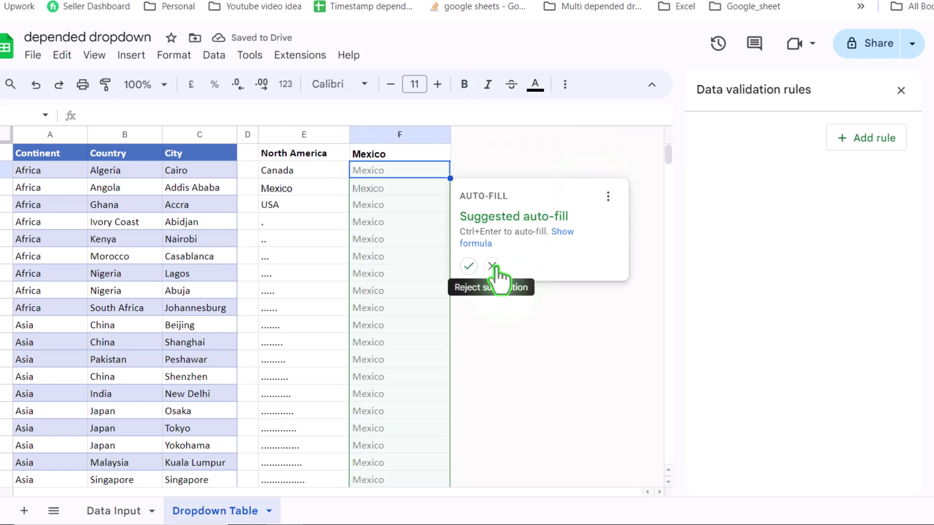
pyautogui.click(492, 266)
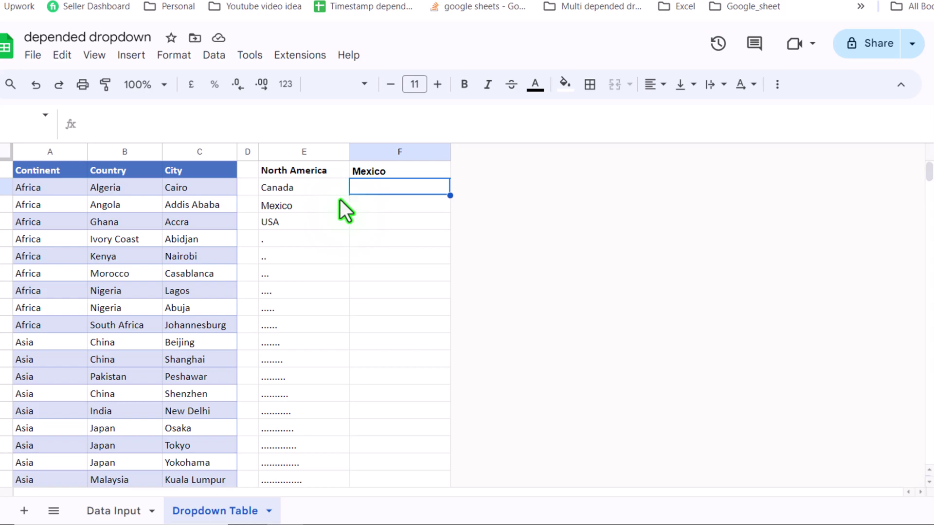
# - Enter the formula =filter(C:C,B:B=F1) in cell F2 to list the selected country's cities
pyautogui.write('=filter')
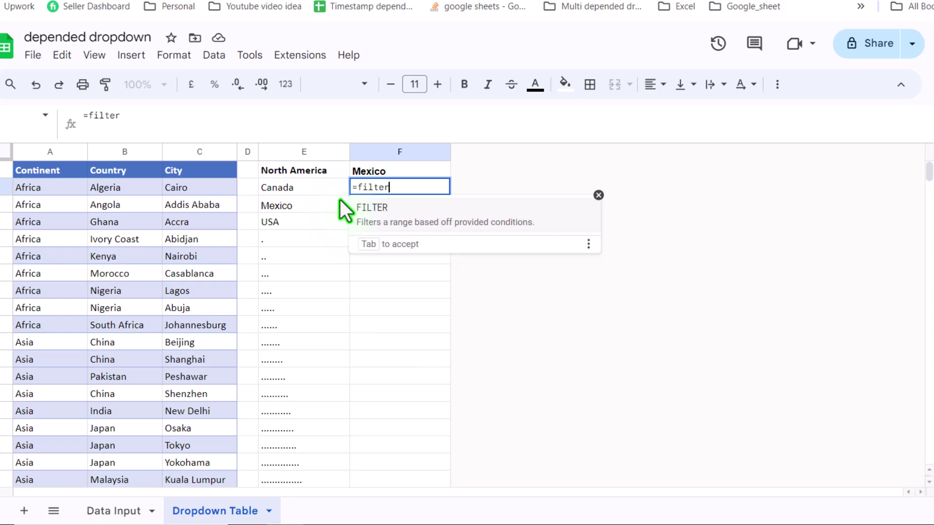
pyautogui.write('(')
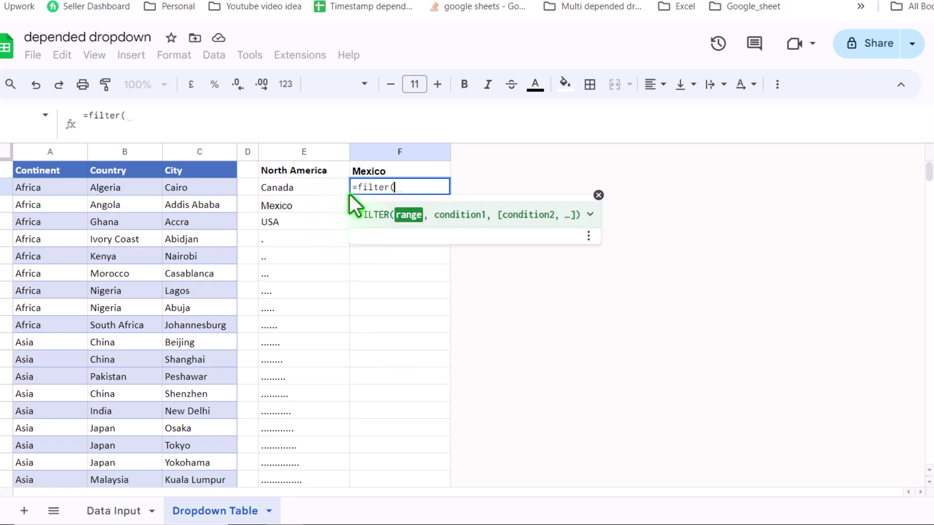
pyautogui.click(191, 152)
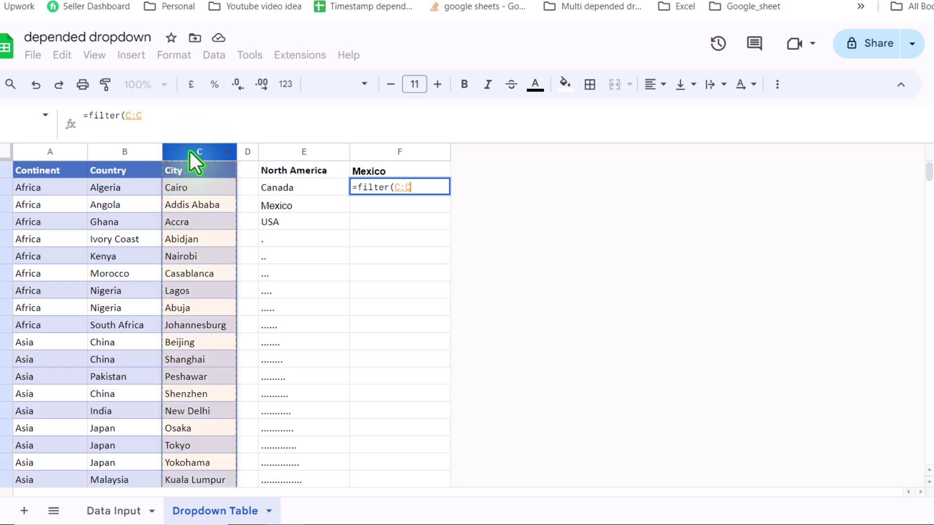
pyautogui.write(',')
pyautogui.click(123, 151)
pyautogui.write('=')
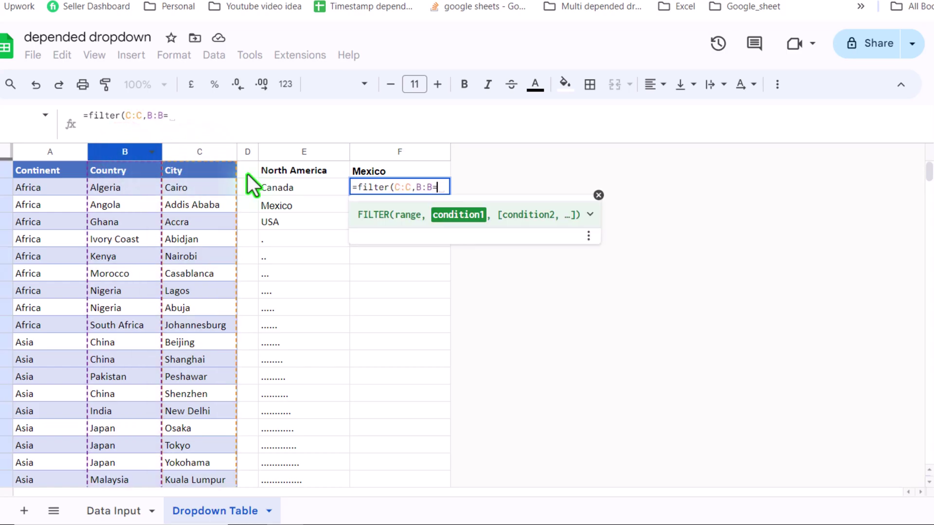
pyautogui.click(364, 170)
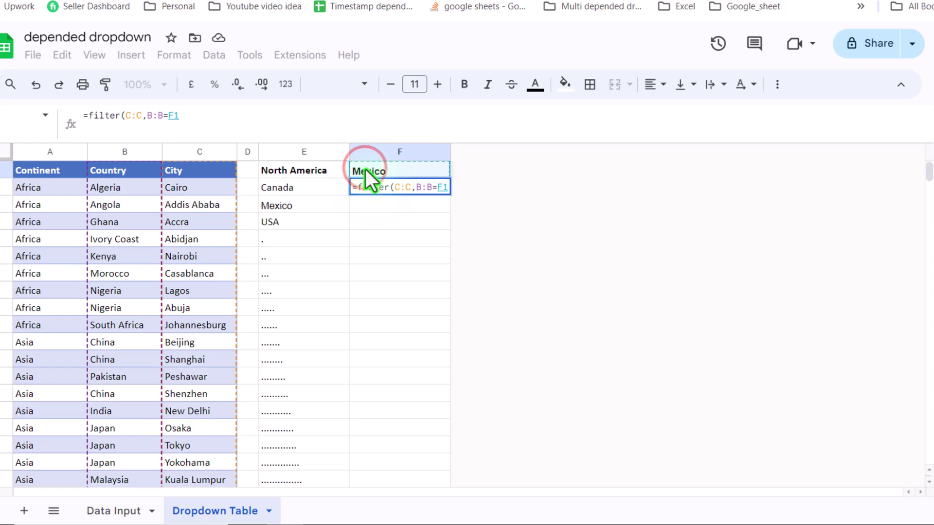
pyautogui.press('Return')
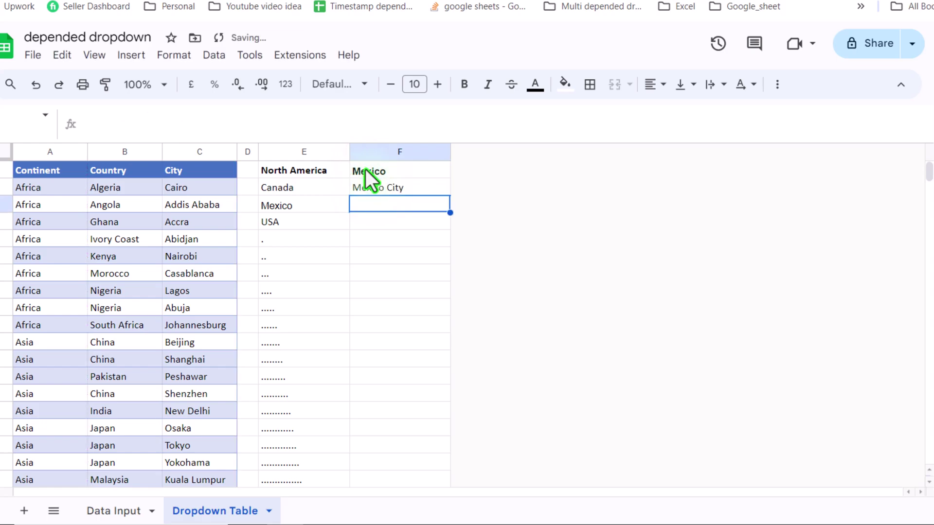
# - Wrap the city formula in cell F2 of Dropdown Table in UNIQUE, giving =unique(filter(C:C,B:B=F1))
pyautogui.click(367, 187)
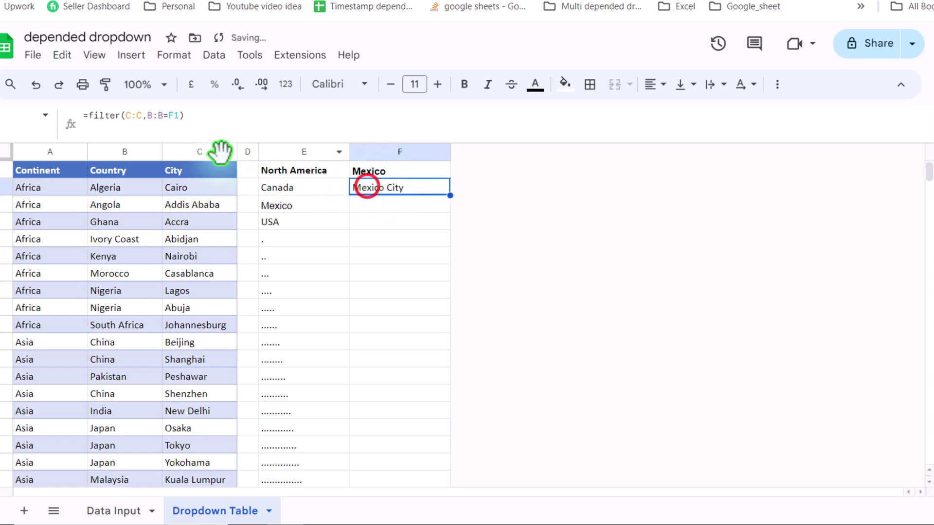
pyautogui.click(90, 115)
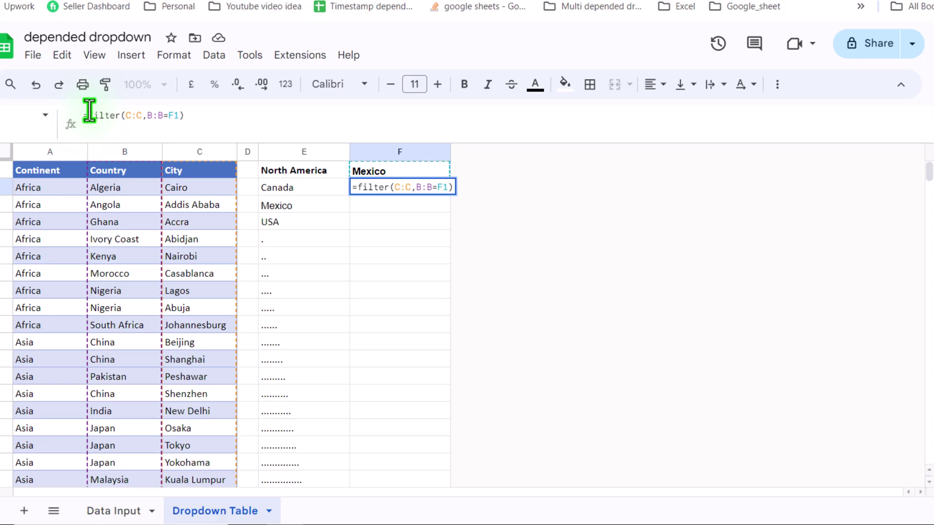
pyautogui.write('uni')
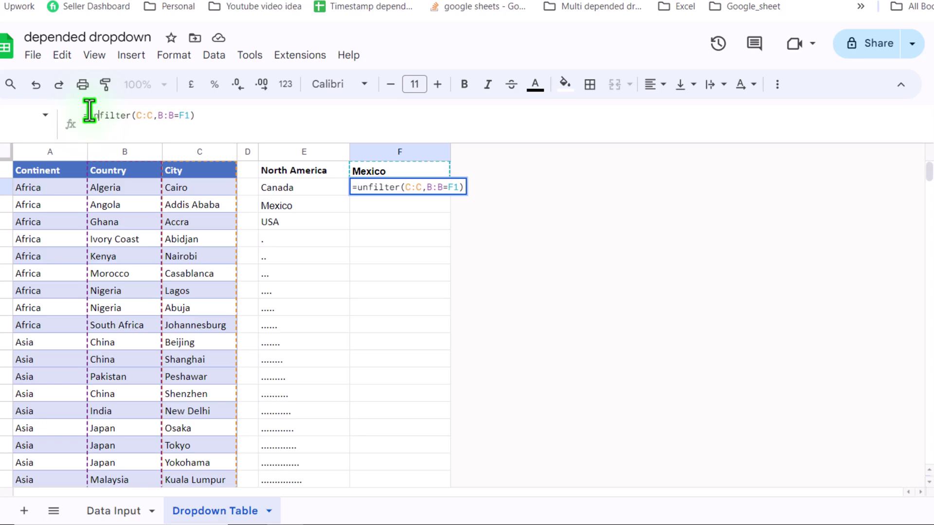
pyautogui.write('que')
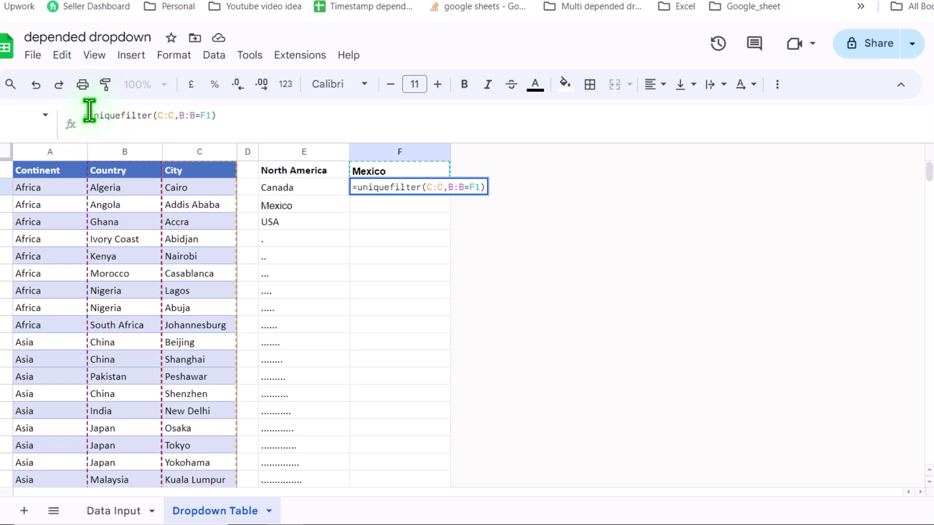
pyautogui.write('(')
pyautogui.press('Return')
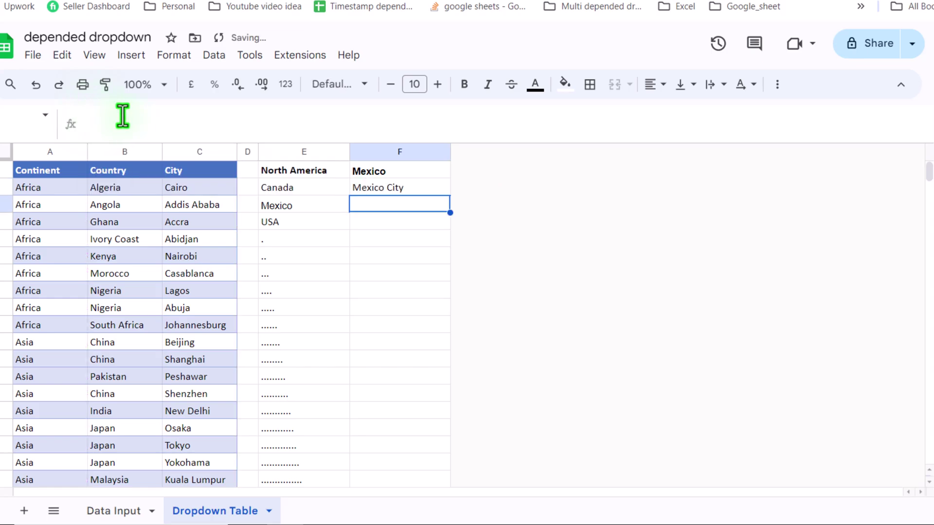
pyautogui.click(385, 191)
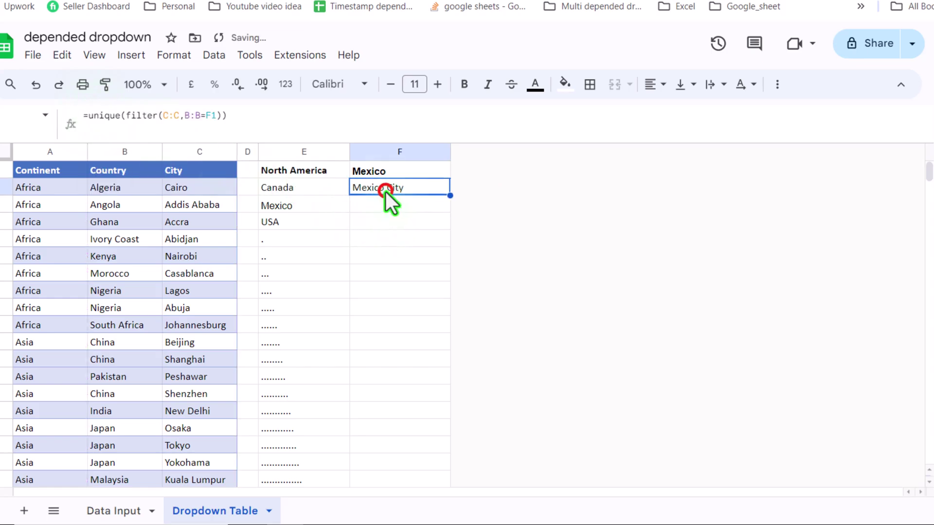
# - Copy the ArrayFormula(rept(".",SEQUENCE(50,1,1,1))) part out of the formula in cell E2
pyautogui.click(301, 188)
pyautogui.moveTo(281, 115); pyautogui.dragTo(504, 112)
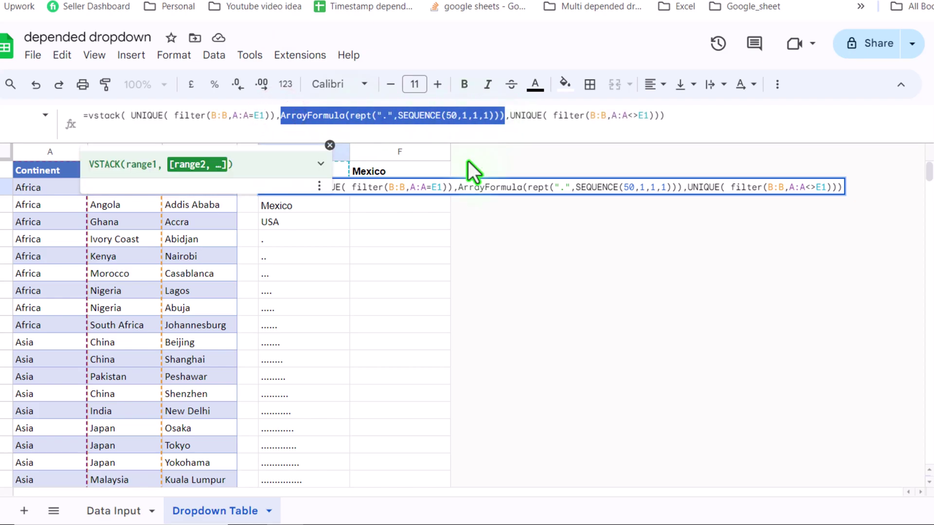
pyautogui.click(413, 190)
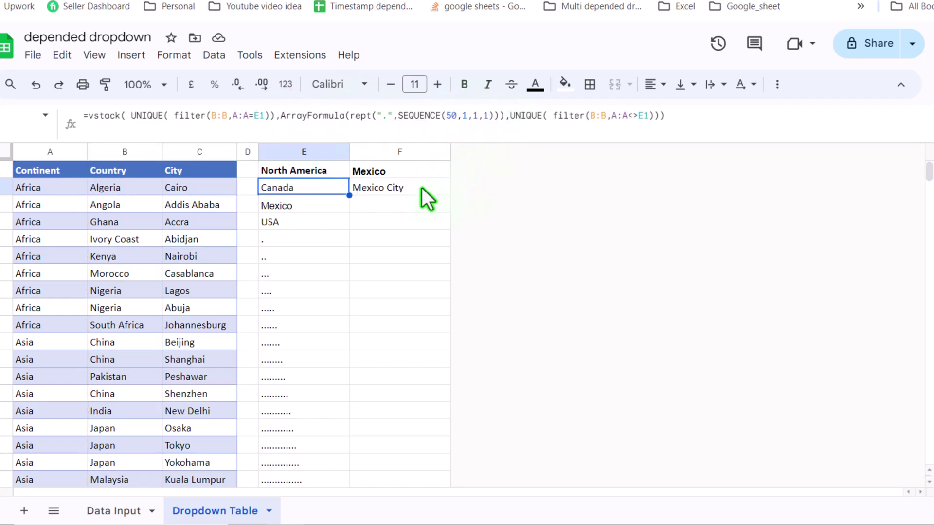
# - Start a VSTACK around F2's unique filter and add the copied ArrayFormula dot filler as its second range
pyautogui.click(86, 115)
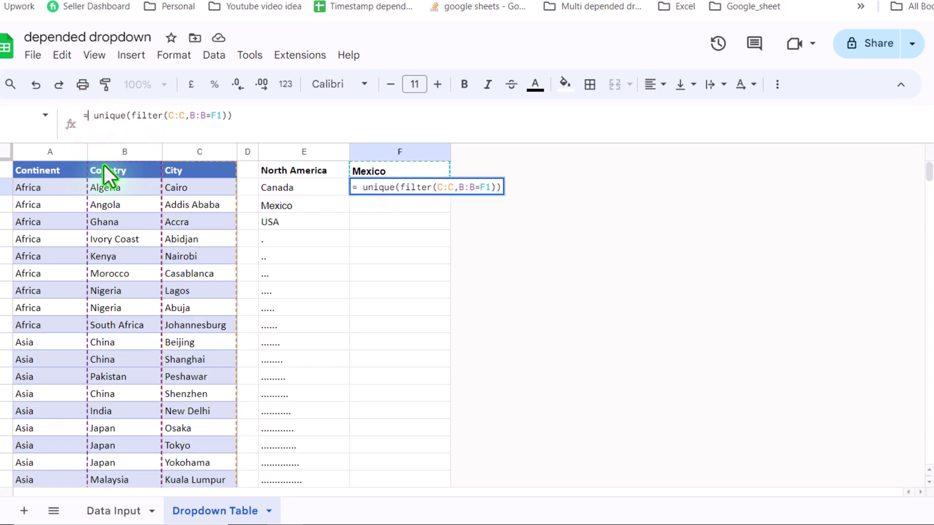
pyautogui.press('Left')
pyautogui.write('vstack(')
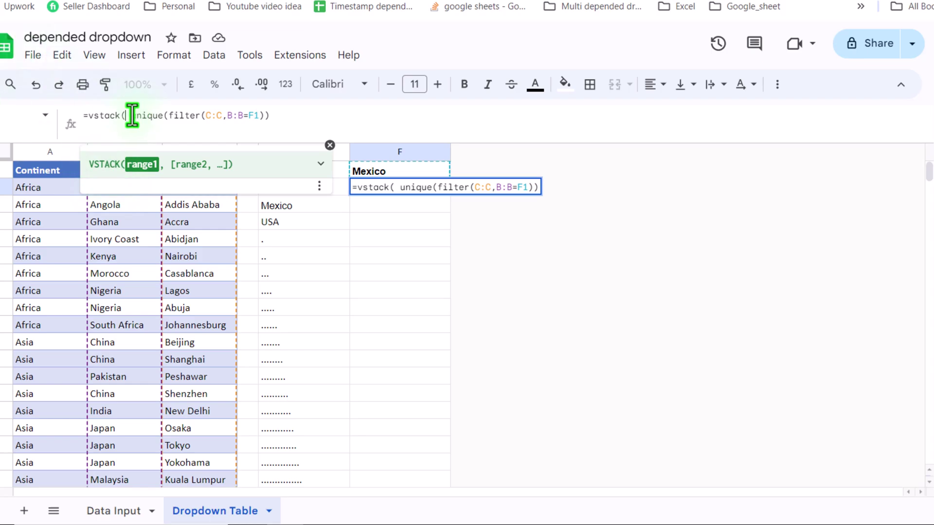
pyautogui.moveTo(130, 115); pyautogui.dragTo(271, 115)
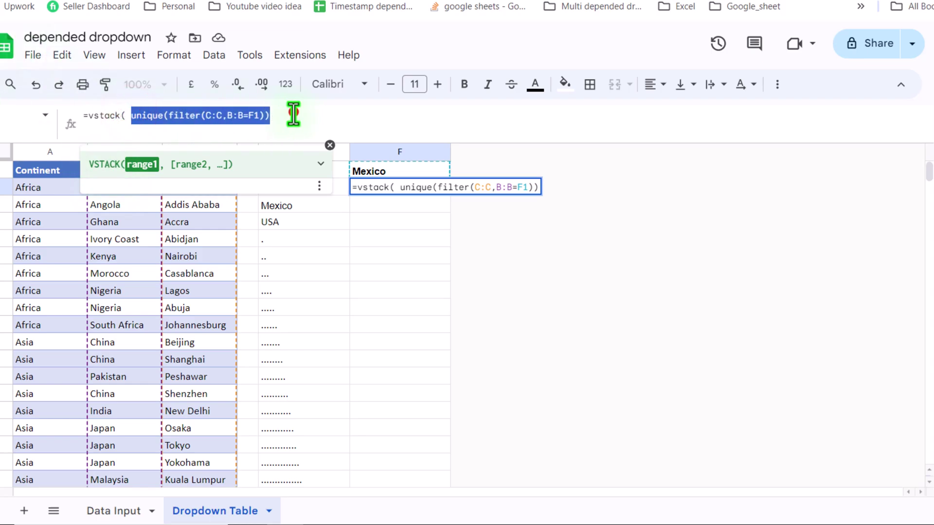
pyautogui.click(294, 114)
pyautogui.write(',')
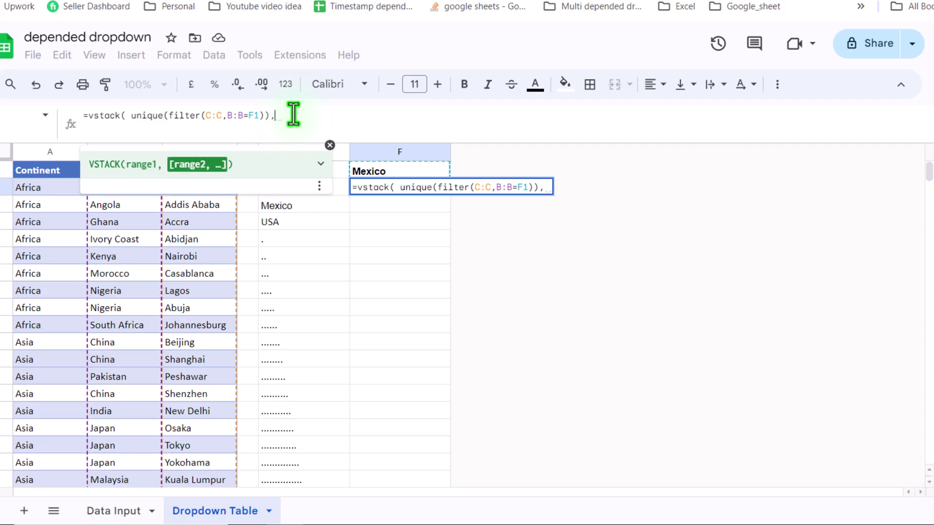
pyautogui.hotkey('ctrl', 'v')
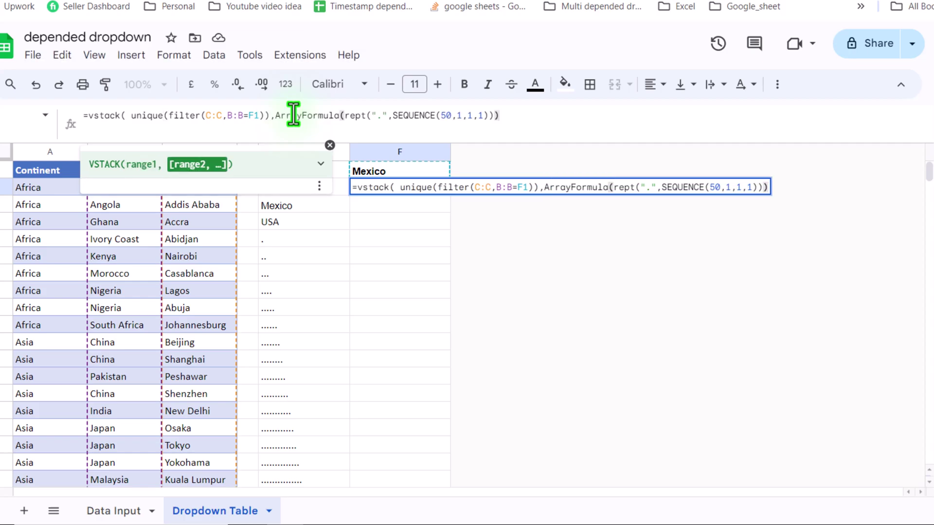
pyautogui.write(',')
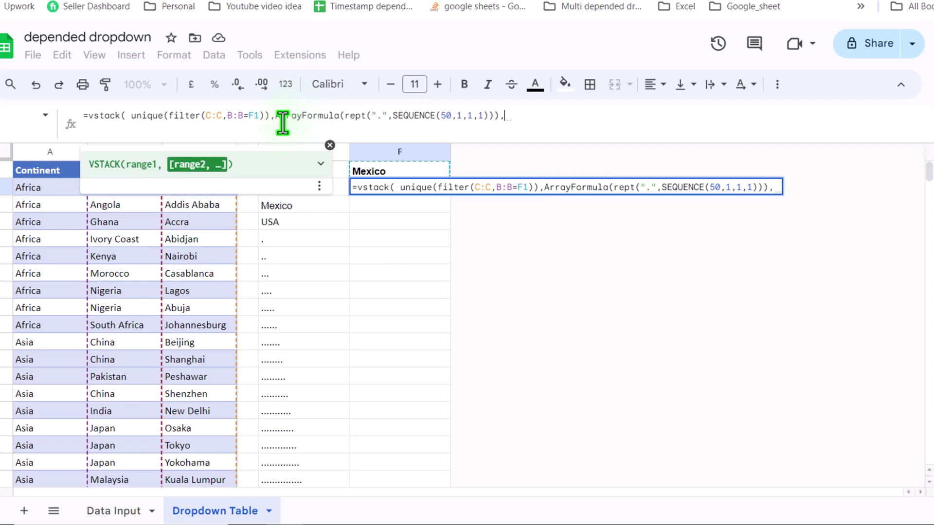
# - Append unique(filter(C:C,B:B<>F1)) as the third VSTACK range in F2 and complete the formula
pyautogui.moveTo(269, 115); pyautogui.dragTo(129, 128)
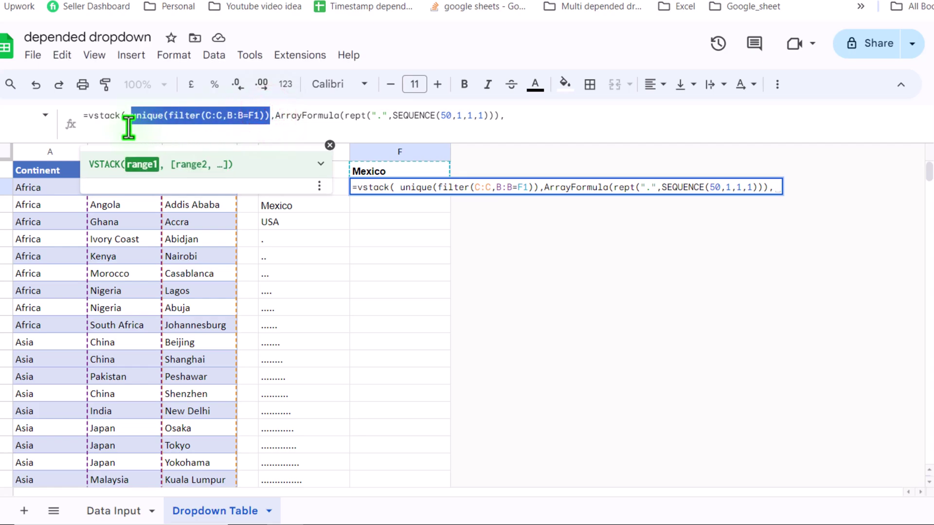
pyautogui.click(517, 117)
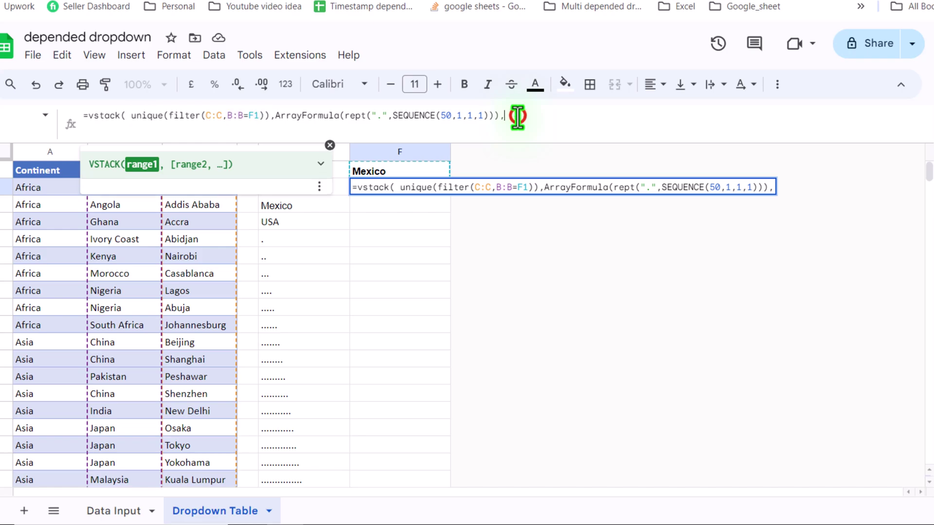
pyautogui.hotkey('ctrl', 'v')
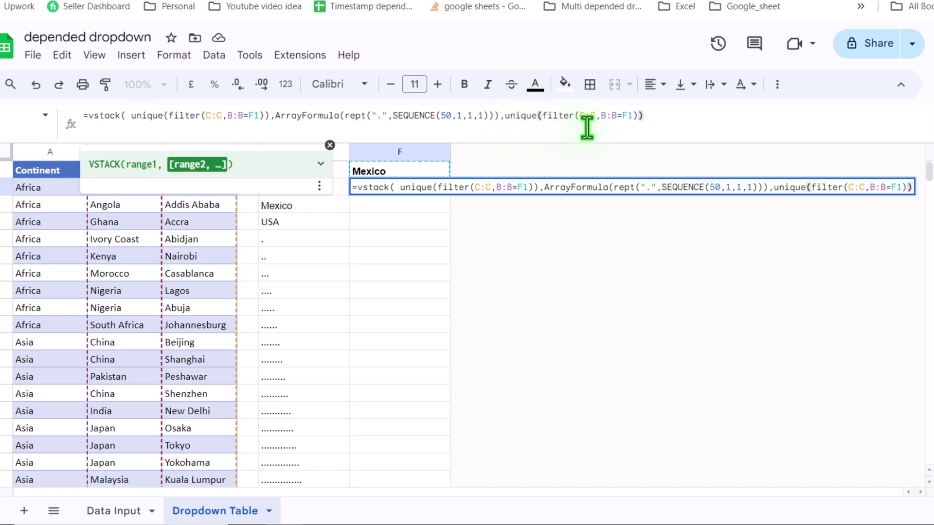
pyautogui.click(621, 116)
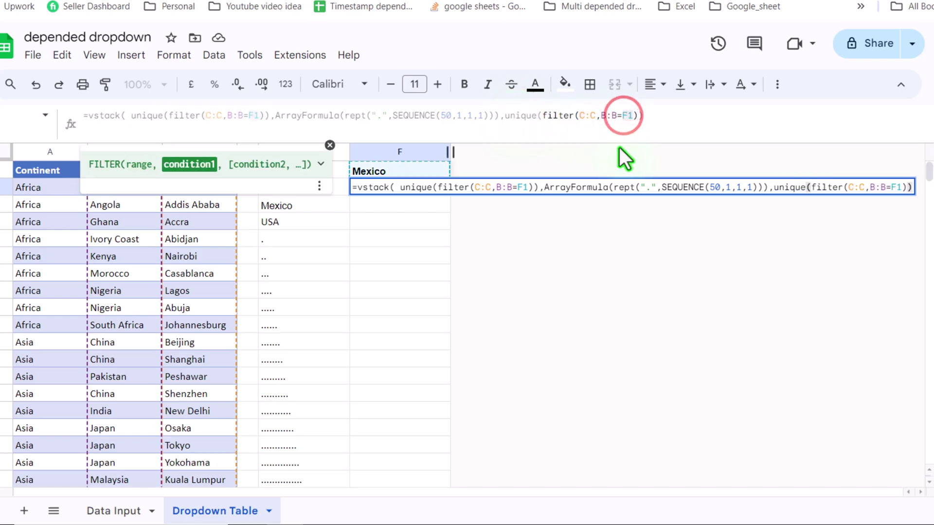
pyautogui.press('BackSpace')
pyautogui.write('<>')
pyautogui.press('End')
pyautogui.write(')')
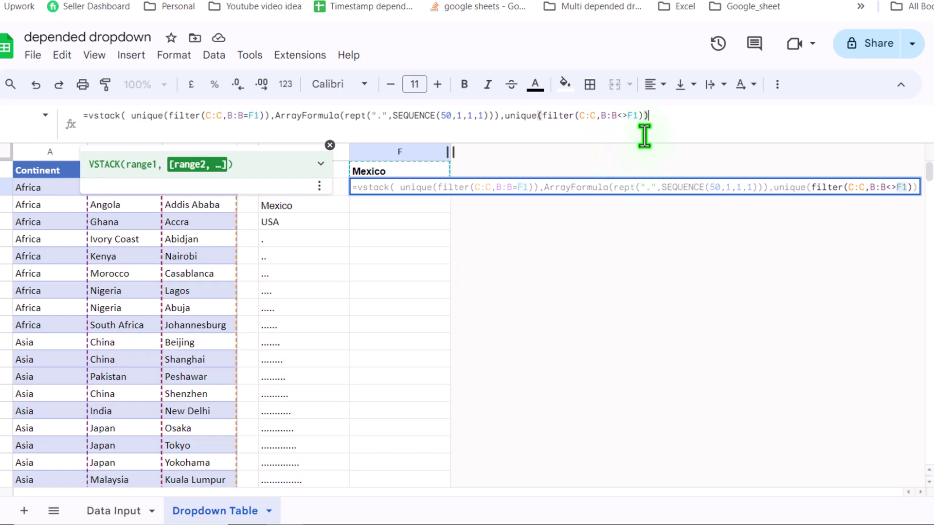
pyautogui.press('Return')
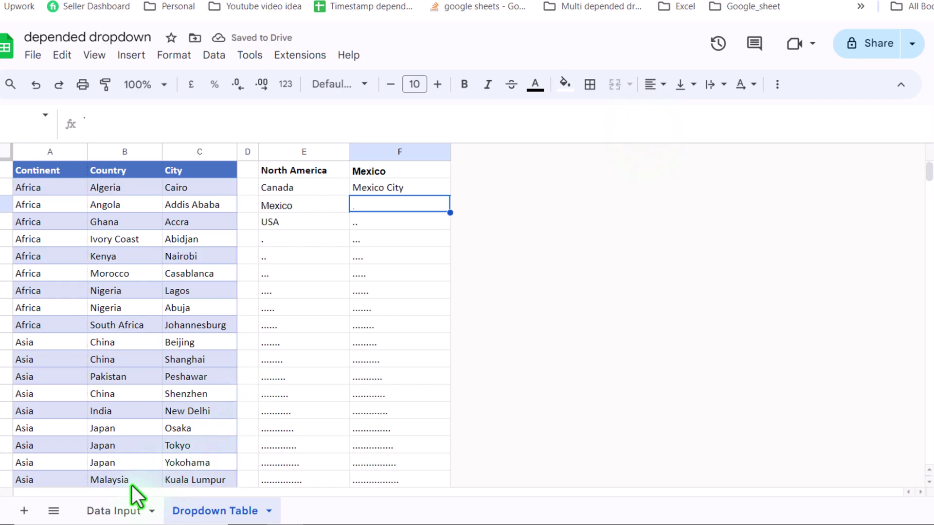
# - Add a data validation rule for the City cells E2:E1000 on the Data Input sheet
pyautogui.click(128, 511)
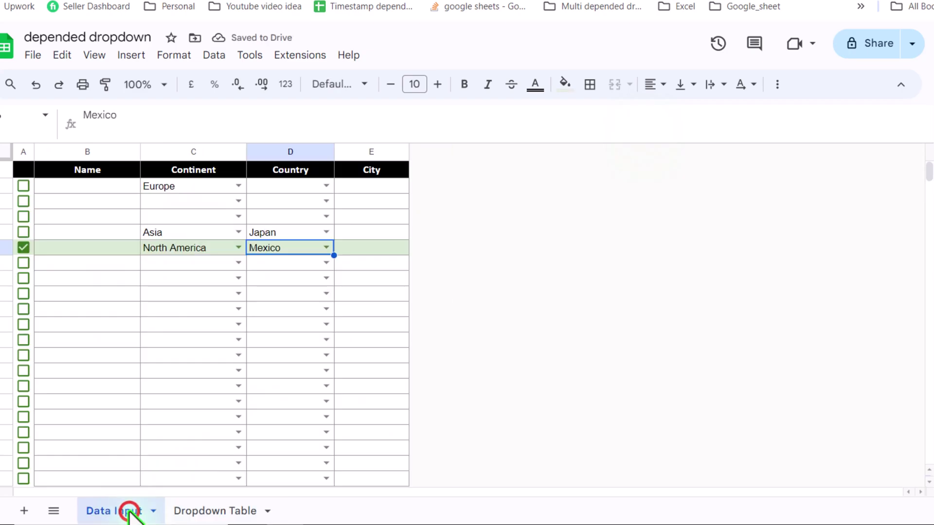
pyautogui.click(370, 185)
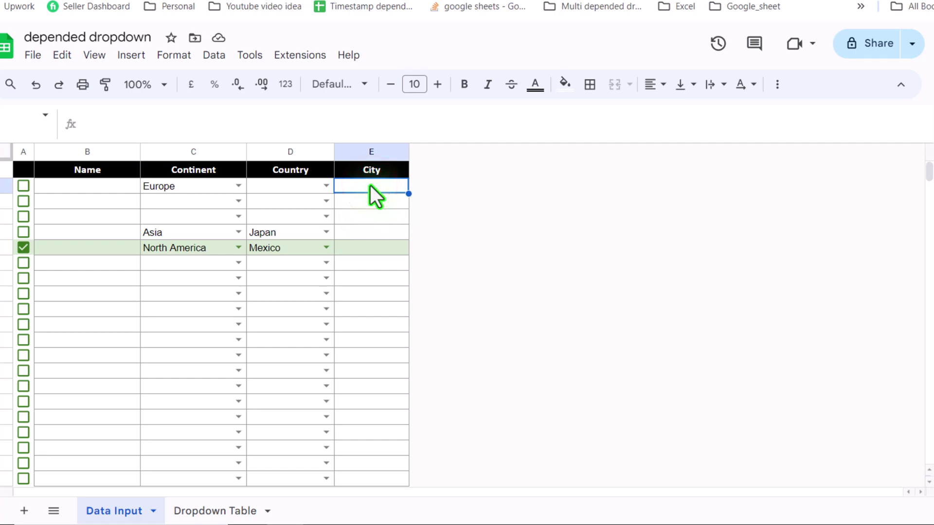
pyautogui.hotkey('ctrl', 'shift', 'Down')
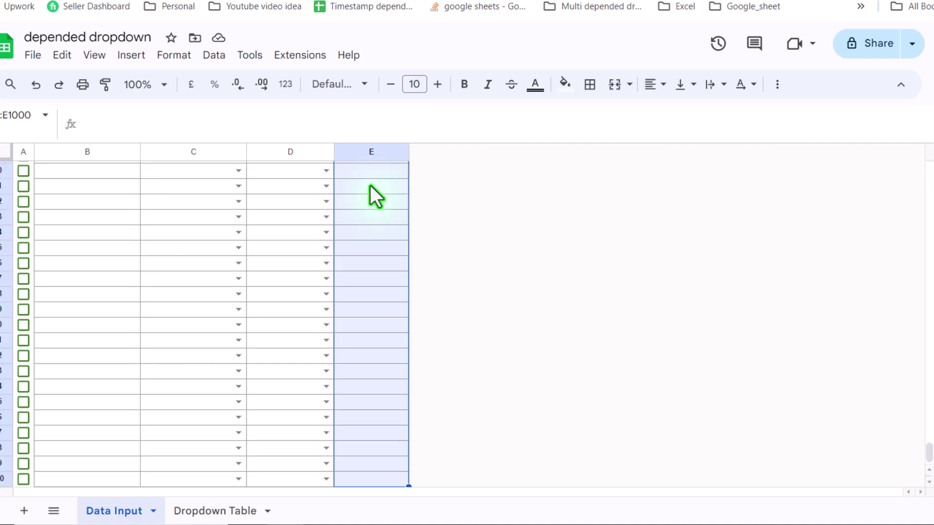
pyautogui.hotkey('ctrl', 'BackSpace')
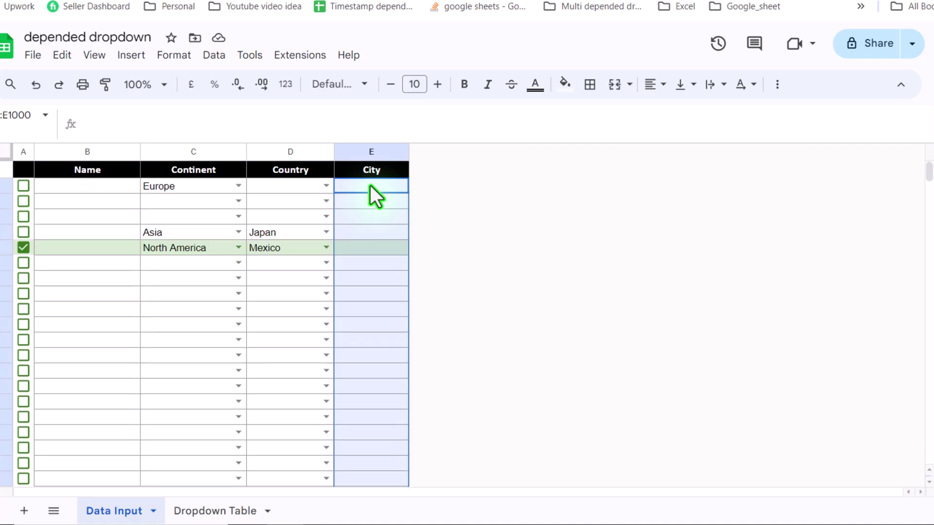
pyautogui.click(219, 58)
pyautogui.click(259, 377)
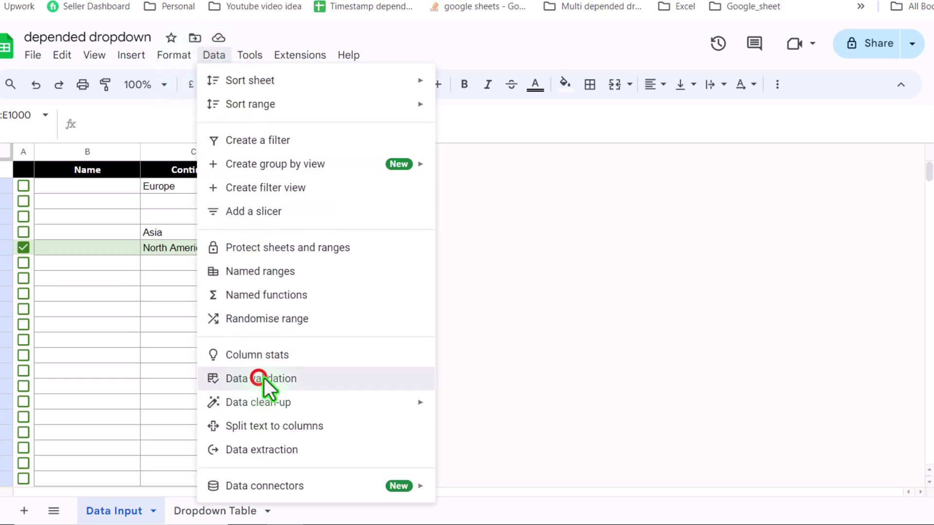
pyautogui.click(892, 319)
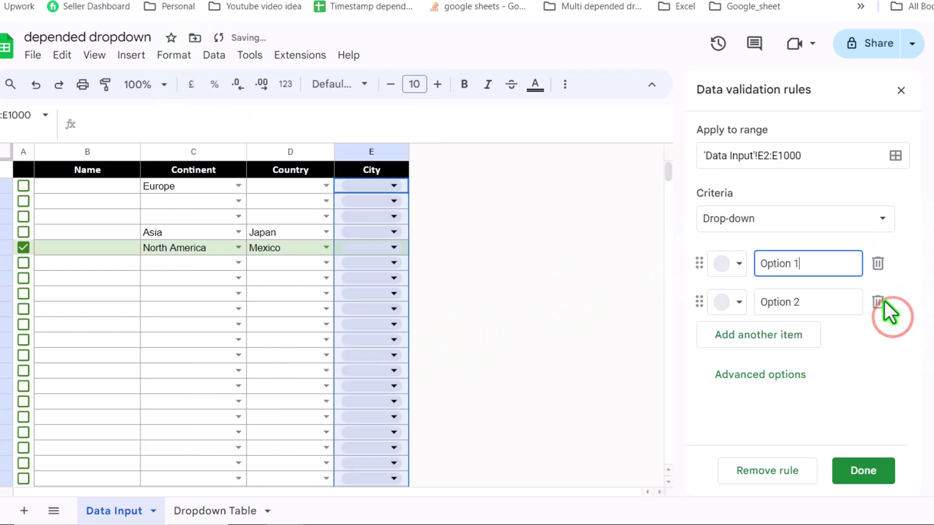
# - Make the City rule a drop-down from a range, using column F of Dropdown Table from F2 down without an end row
pyautogui.click(882, 219)
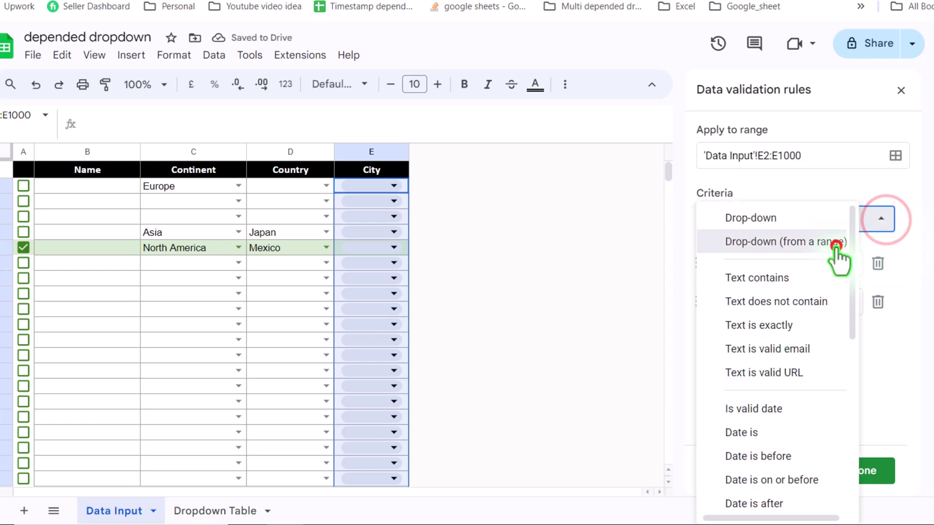
pyautogui.click(836, 245)
pyautogui.click(879, 263)
pyautogui.click(389, 264)
pyautogui.click(203, 511)
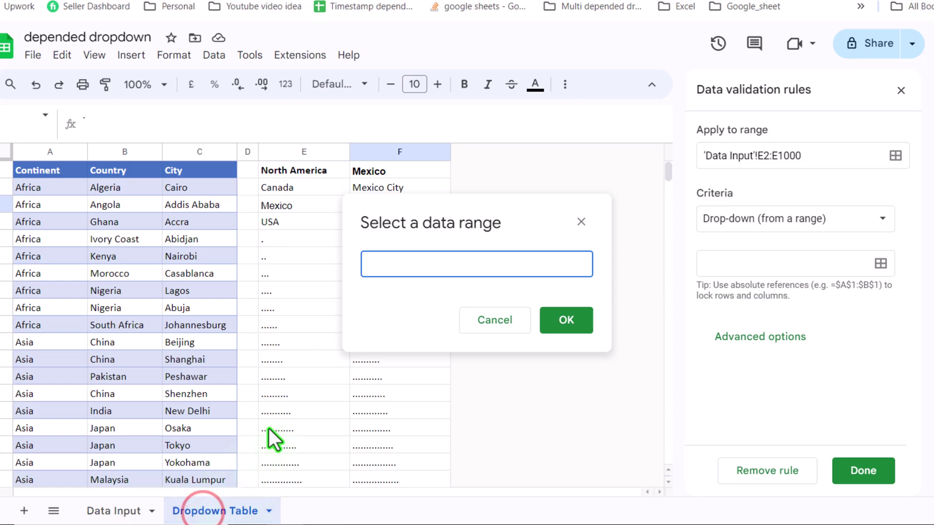
pyautogui.moveTo(395, 190); pyautogui.dragTo(386, 431)
pyautogui.click(492, 269)
pyautogui.press('BackSpace')
pyautogui.press('BackSpace')
pyautogui.click(566, 320)
# - Set the City rule's display style to Arrow in its advanced options and save the rule
pyautogui.moveTo(917, 130); pyautogui.dragTo(917, 432)
pyautogui.click(774, 426)
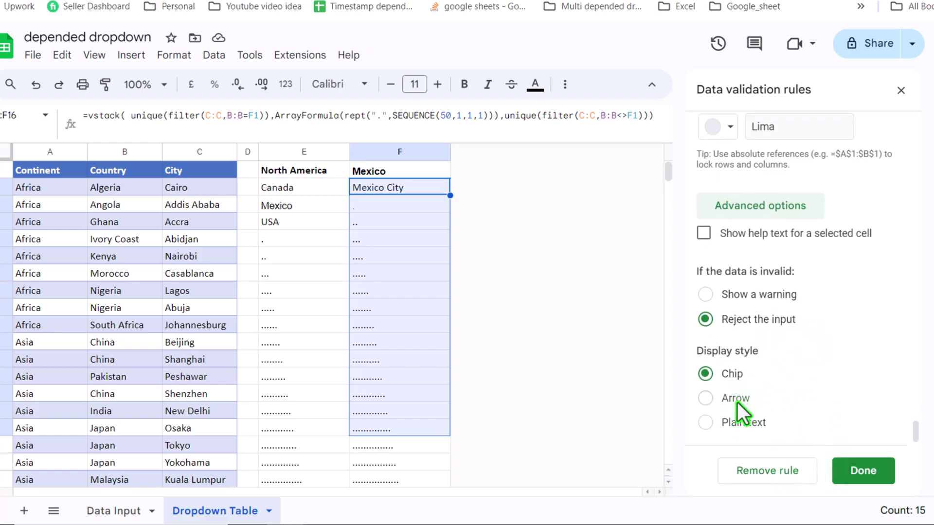
pyautogui.click(737, 401)
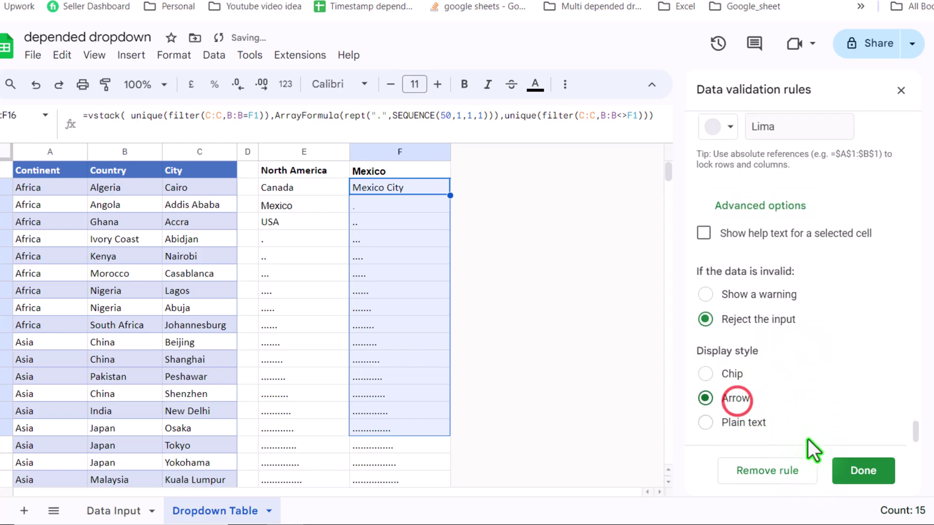
pyautogui.click(852, 468)
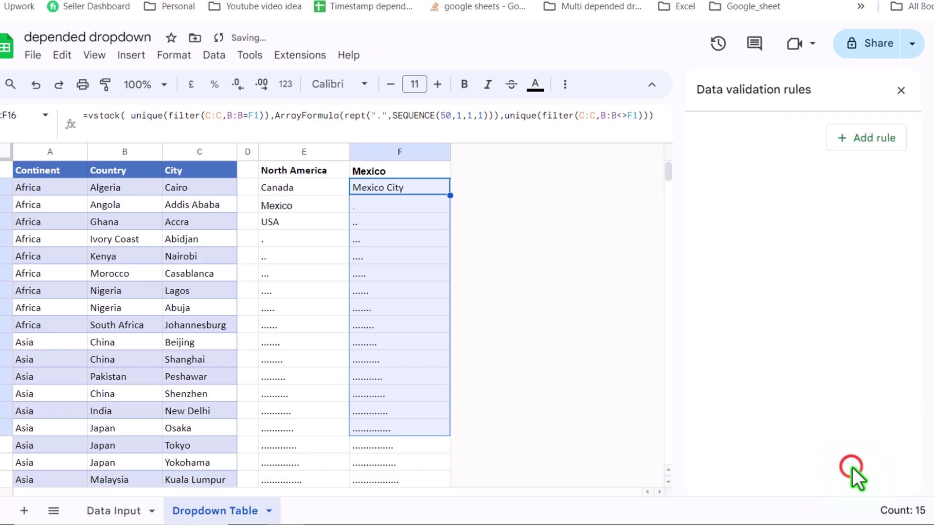
# - Choose Mexico City as the city in the ticked North America row of Data Input
pyautogui.click(100, 516)
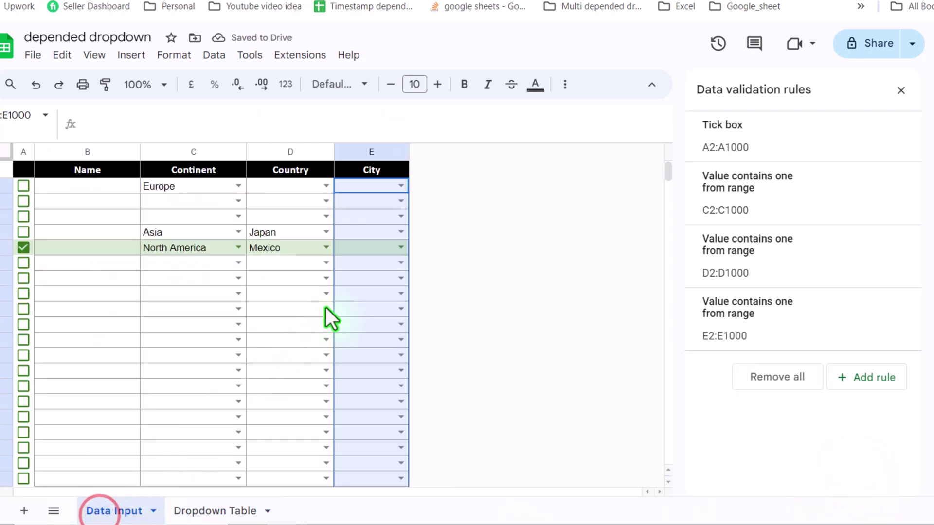
pyautogui.click(402, 247)
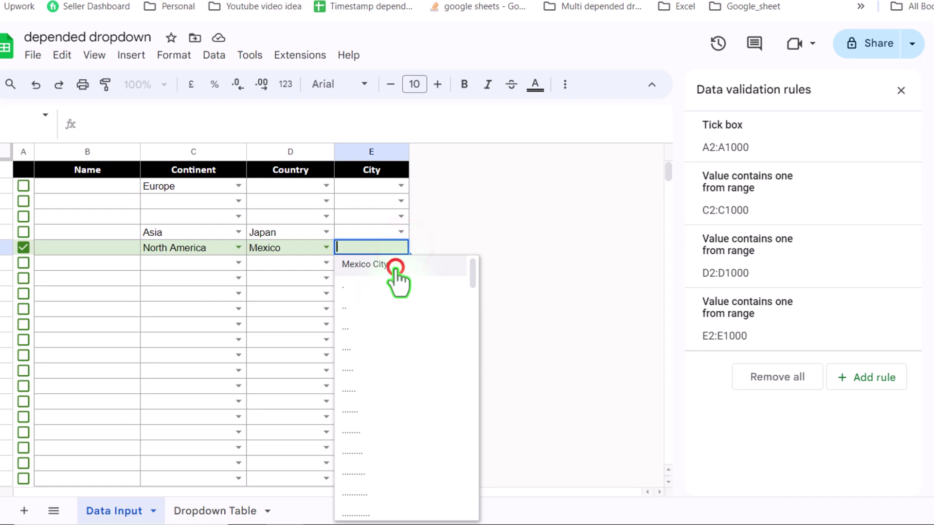
pyautogui.click(394, 267)
# - Change the ticked row of Data Input to Asia, China and Shanghai using its continent, country and city dropdowns
pyautogui.click(239, 247)
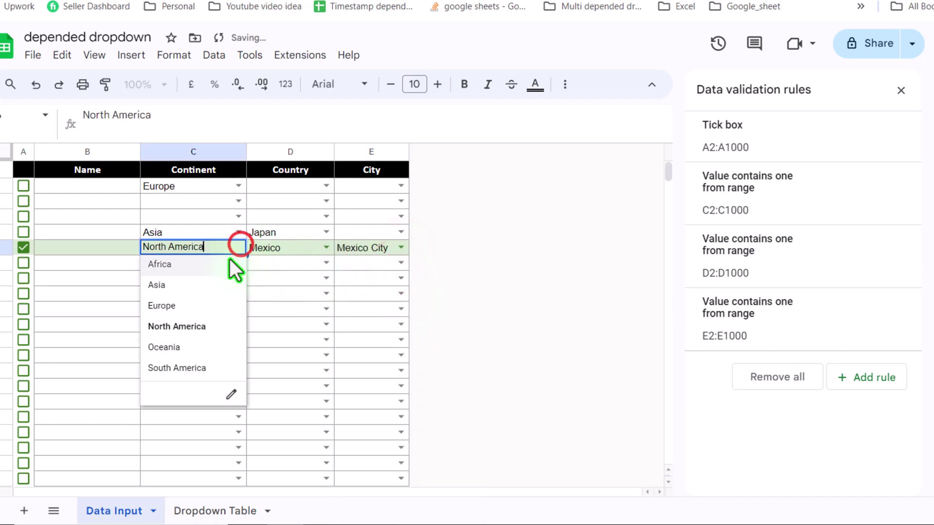
pyautogui.click(204, 287)
pyautogui.click(326, 248)
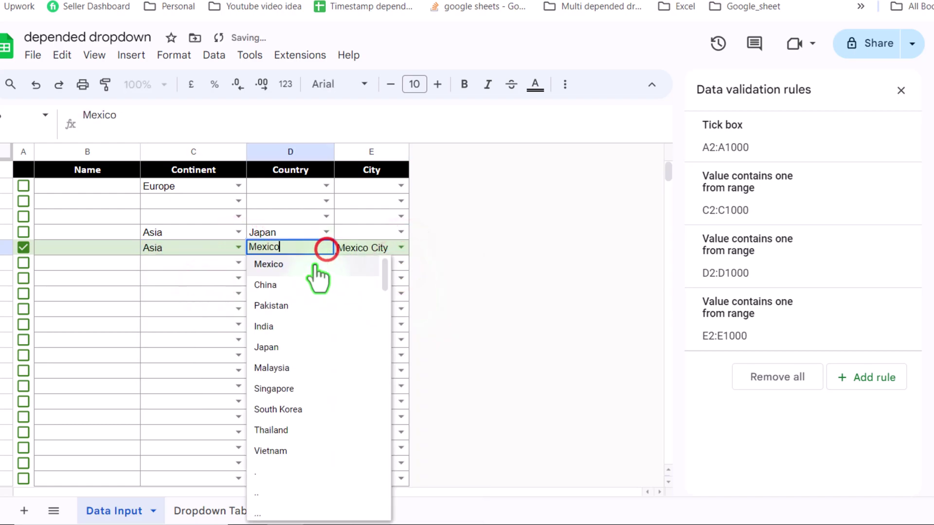
pyautogui.click(273, 286)
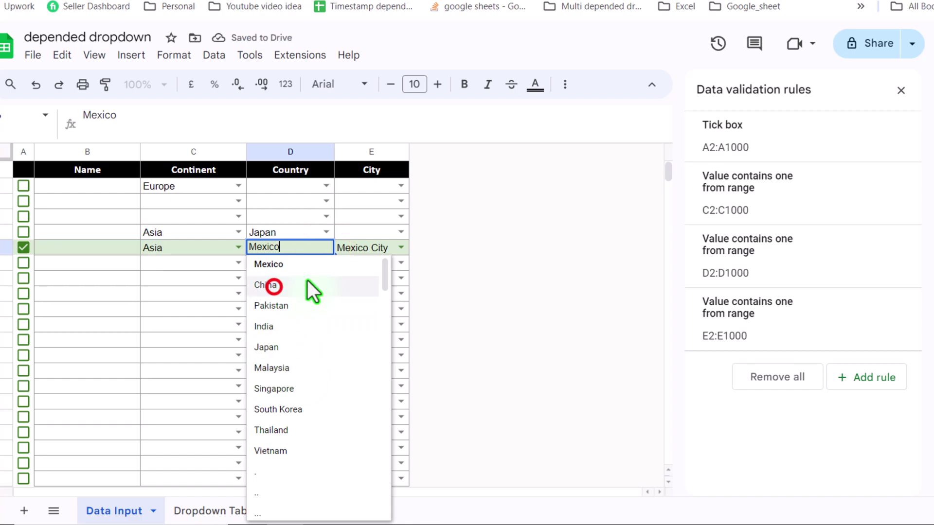
pyautogui.click(404, 248)
pyautogui.click(370, 308)
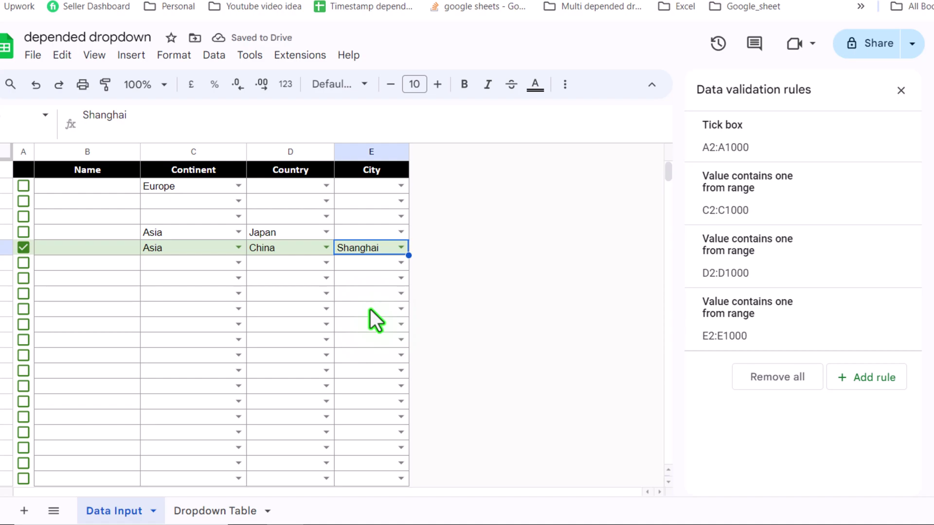
# - Untick the Shanghai row, tick the empty row below it and choose Africa as its continent
pyautogui.click(23, 247)
pyautogui.click(24, 263)
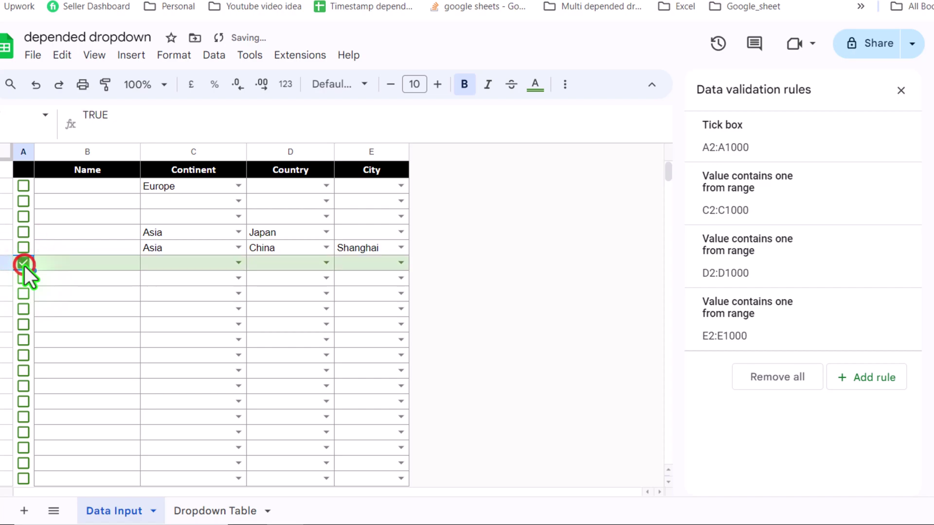
pyautogui.click(290, 262)
pyautogui.click(239, 263)
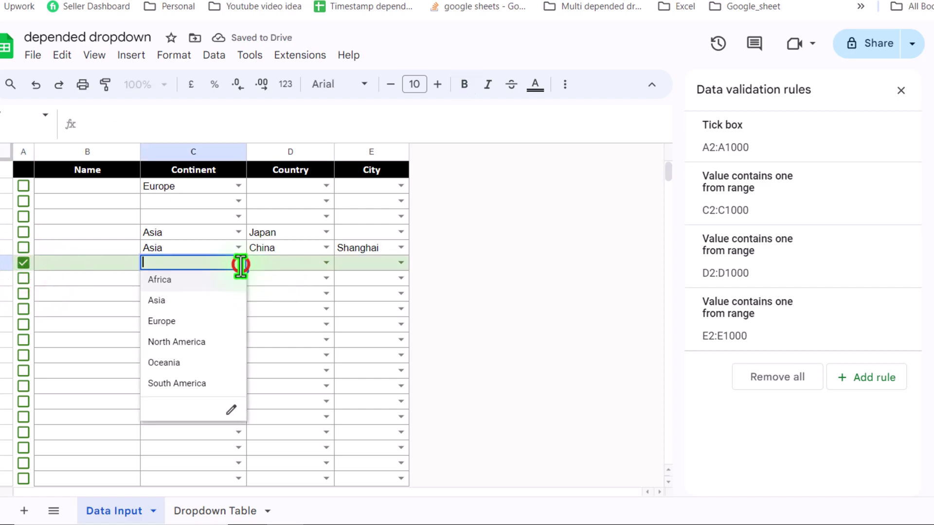
pyautogui.click(207, 279)
pyautogui.press('Tab')
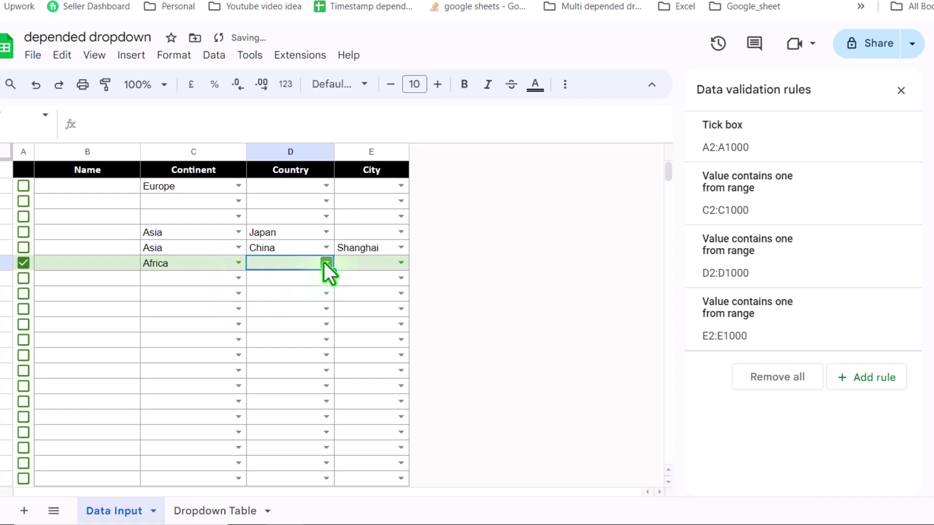
# - Choose Kenya as the country and Nairobi as the city in the ticked Africa row
pyautogui.click(324, 262)
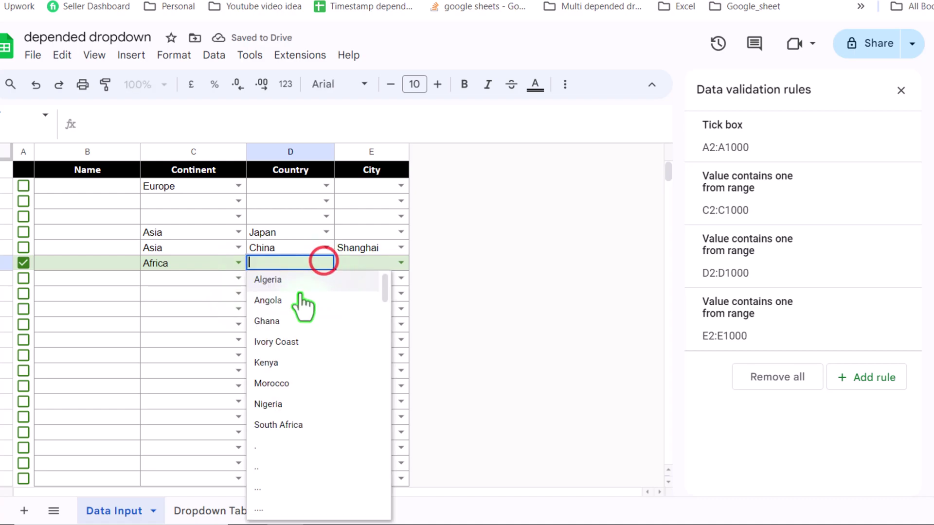
pyautogui.click(280, 363)
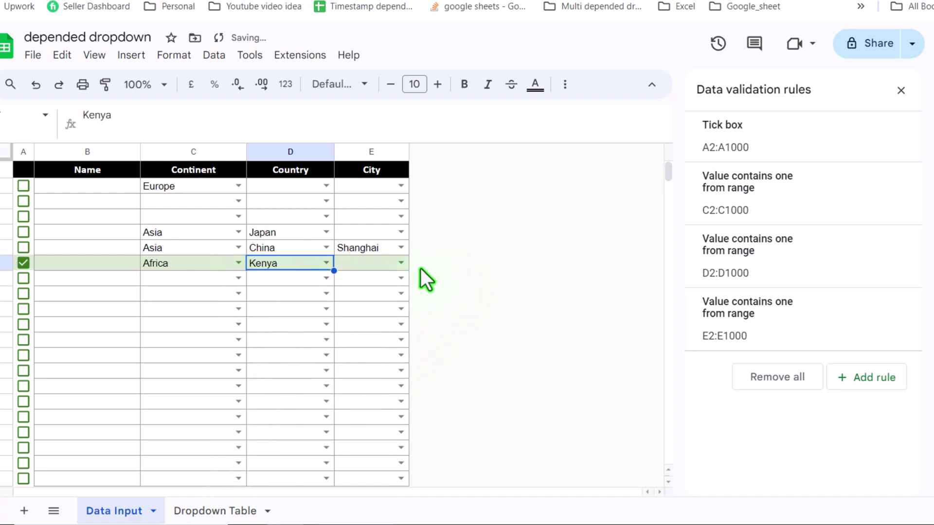
pyautogui.click(401, 266)
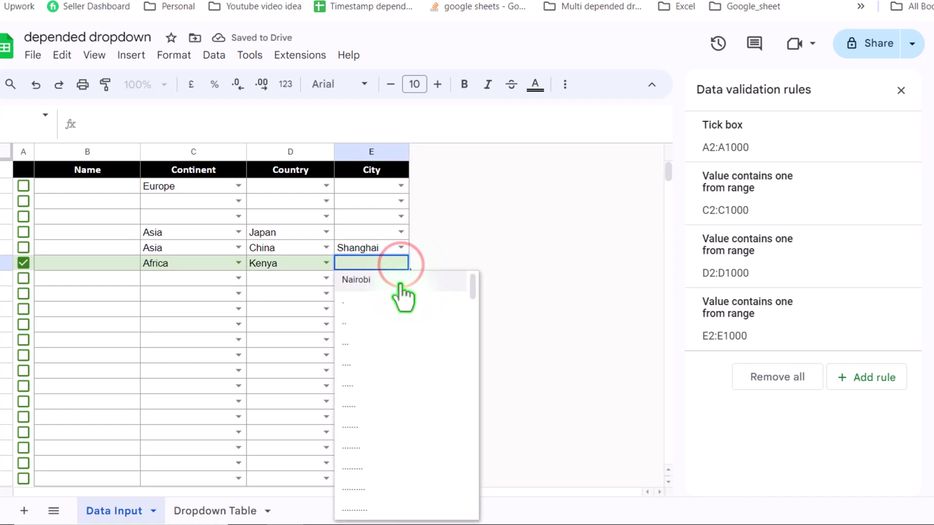
pyautogui.click(399, 281)
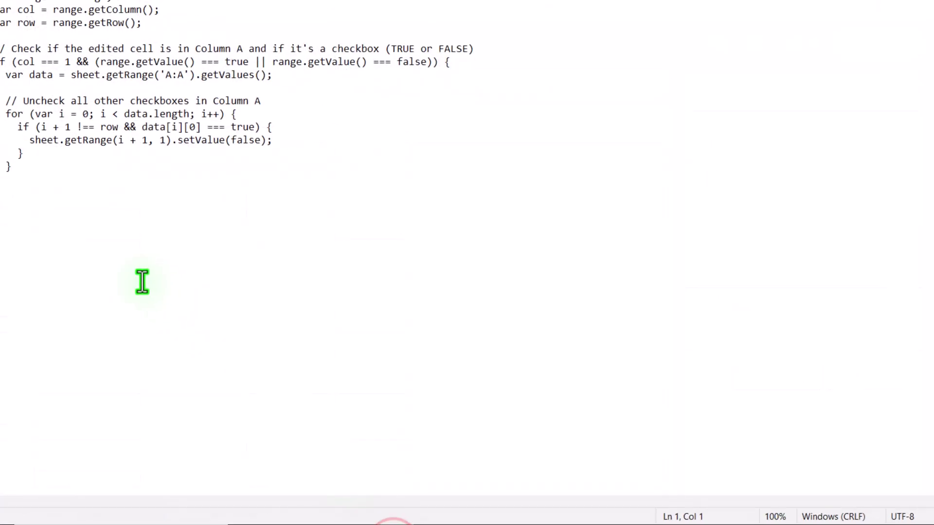
# - Copy the whole script that unticks all other checkboxes in column A from the text file
pyautogui.click(46, 265)
pyautogui.hotkey('shift', 'Up')
pyautogui.hotkey('shift', 'Up')
pyautogui.hotkey('shift', 'Up')
pyautogui.hotkey('shift', 'Up')
pyautogui.hotkey('shift', 'Up')
pyautogui.hotkey('shift', 'Up')
pyautogui.hotkey('shift', 'Up')
pyautogui.hotkey('shift', 'Up')
pyautogui.hotkey('shift', 'Up')
pyautogui.hotkey('shift', 'Up')
pyautogui.hotkey('shift', 'Up')
pyautogui.hotkey('shift', 'Up')
pyautogui.hotkey('shift', 'Up')
pyautogui.hotkey('shift', 'Up')
pyautogui.hotkey('shift', 'Up')
pyautogui.hotkey('shift', 'Up')
pyautogui.hotkey('shift', 'Up')
pyautogui.hotkey('shift', 'Up')
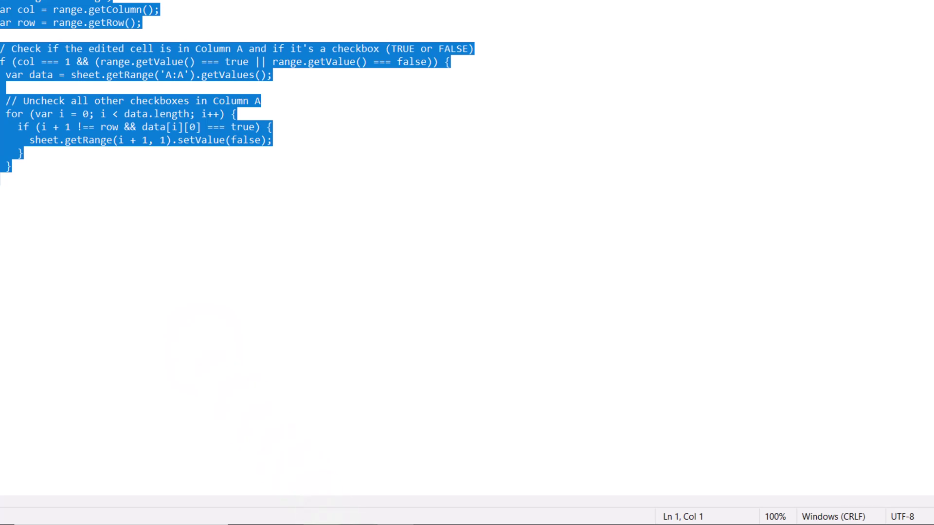
# - Switch back to the Google Sheets spreadsheet, open its Apps Script editor and accept the account prompt
pyautogui.hotkey('alt', 'Tab')
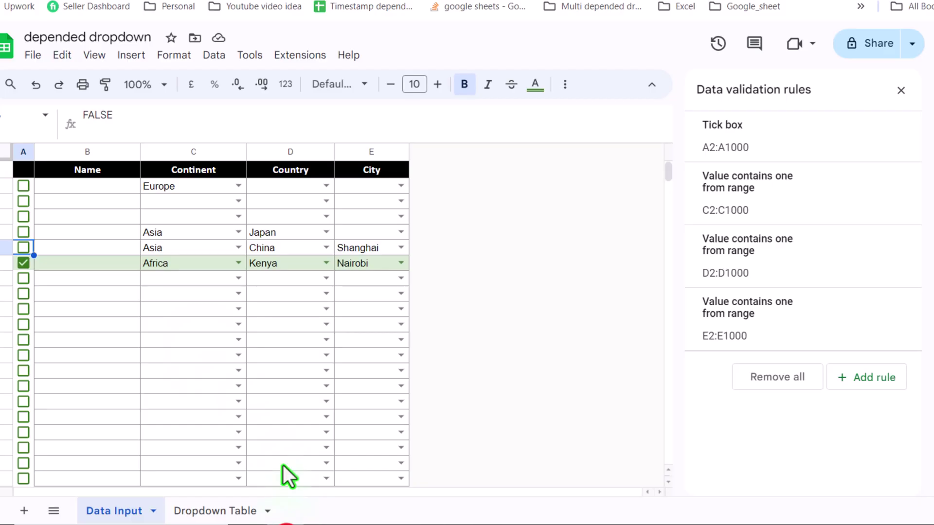
pyautogui.click(298, 56)
pyautogui.click(304, 128)
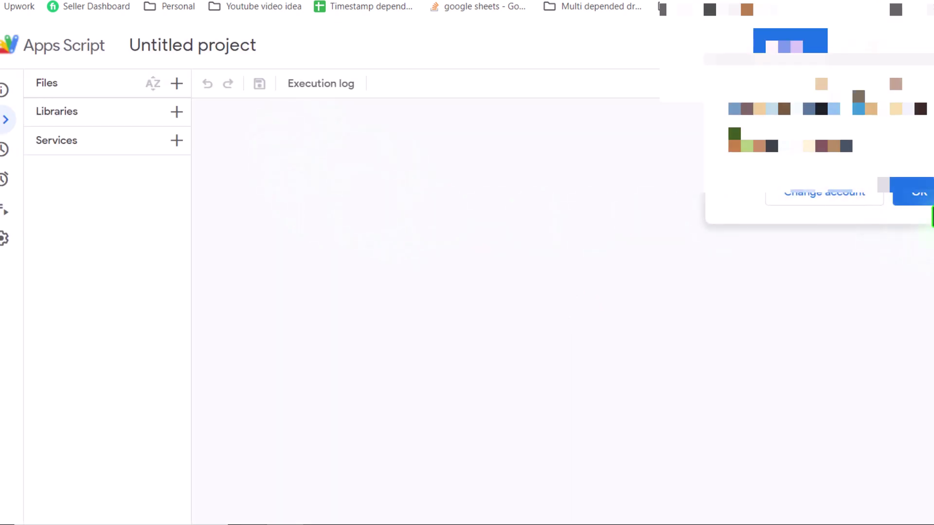
pyautogui.click(928, 197)
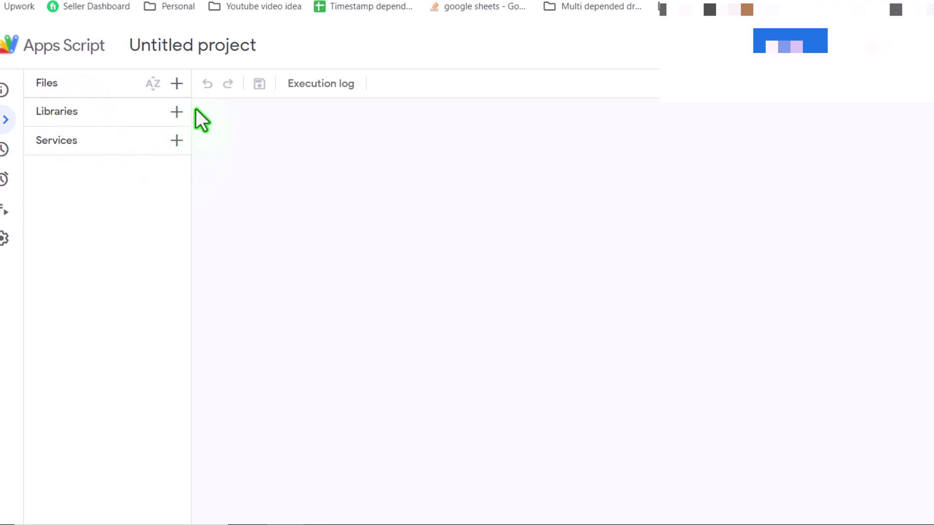
# - Add a new script file named Tickbox to the Apps Script project
pyautogui.click(176, 84)
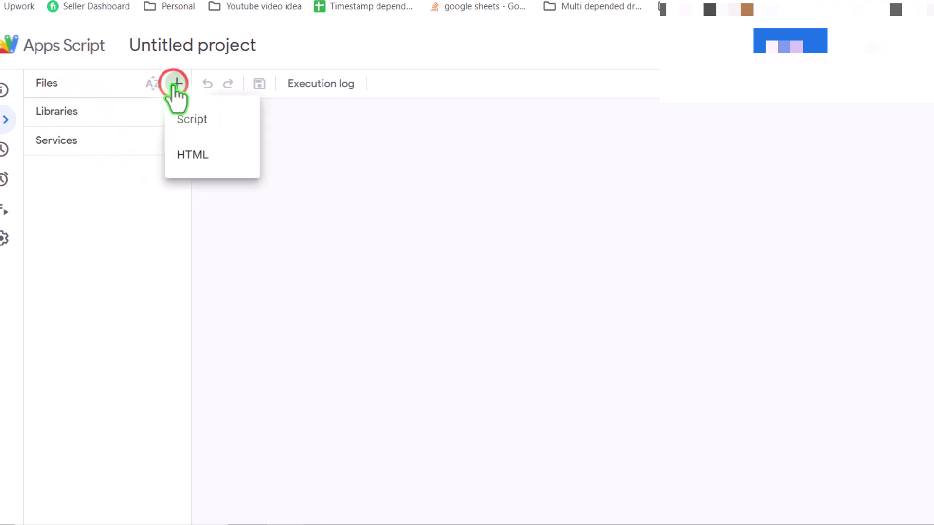
pyautogui.click(200, 125)
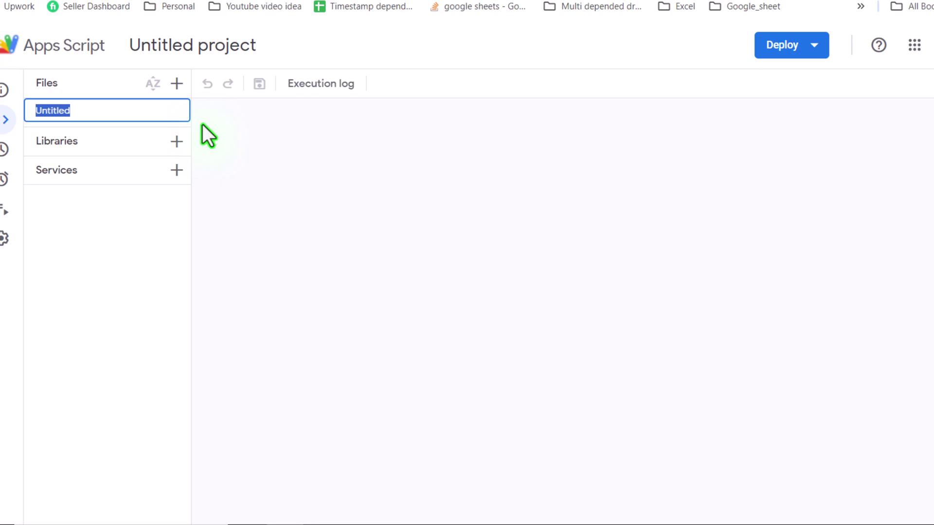
pyautogui.write('Tickbox')
pyautogui.press('Return')
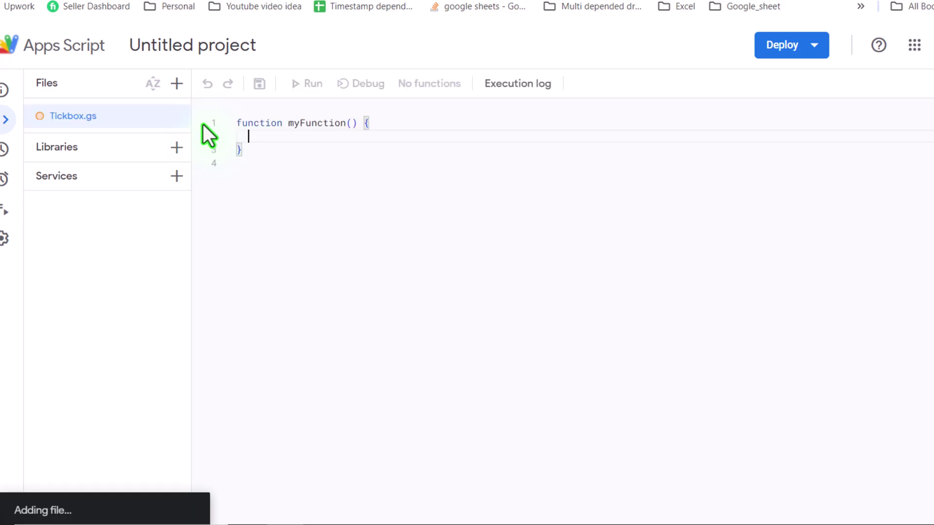
# - Replace the default function in Tickbox.gs with the copied onEdit checkbox script, and save and run the project
pyautogui.hotkey('ctrl', 'a')
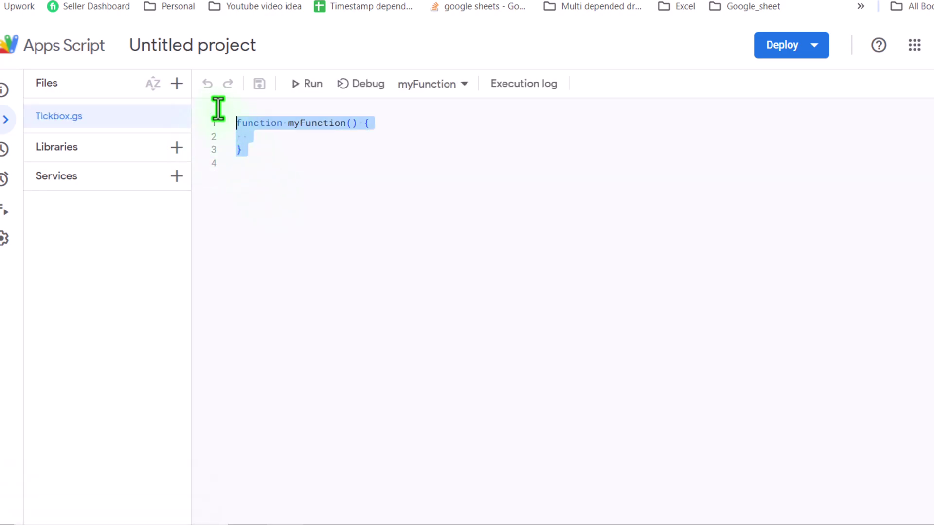
pyautogui.write("function onEdit(e) {   var sheet = e.source.getActiveSheet();   var range = e.range;   var col = range.getColumn();   var row = range.getRow();    // Check if the edited cell is in Column A and if it's a checkbox (TRUE or FALSE)   if (col === 1 && (range.getValue() === true || range.getValue() === false)) {     var data = sheet.getRange('A:A').getValues();      // Uncheck all other checkboxes in Column A     for (var i = 0; i < data.length; i++) {       if (i + 1 !== row && data[i][0] === true) {         sheet.getRange(i + 1, 1).setValue(false);       }     }   } }")
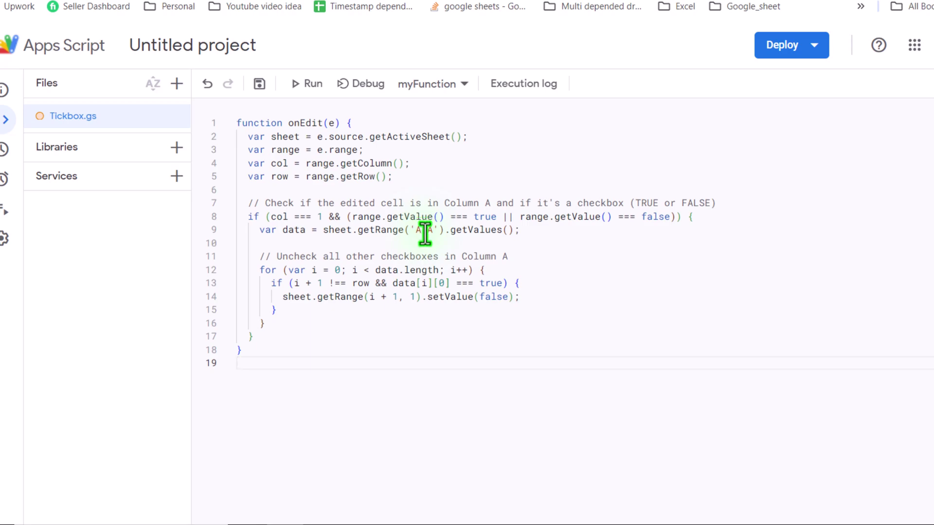
pyautogui.click(259, 85)
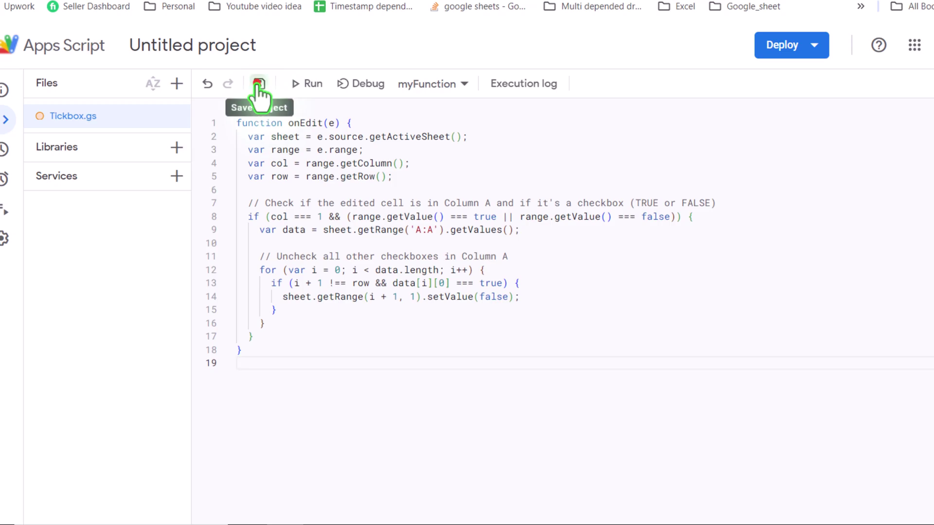
pyautogui.click(296, 84)
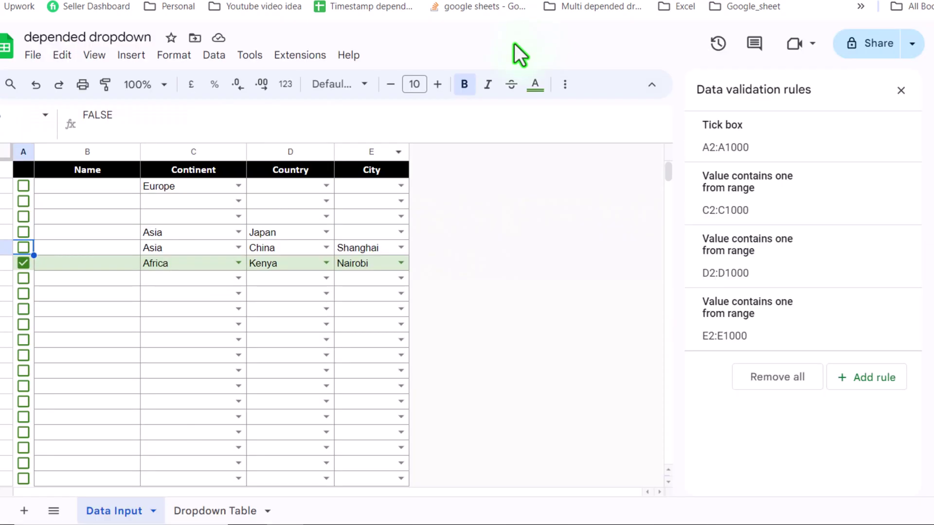
# - Test the script on Data Input by ticking row 4 and then row 8, and choose North America in row 8
pyautogui.click(21, 217)
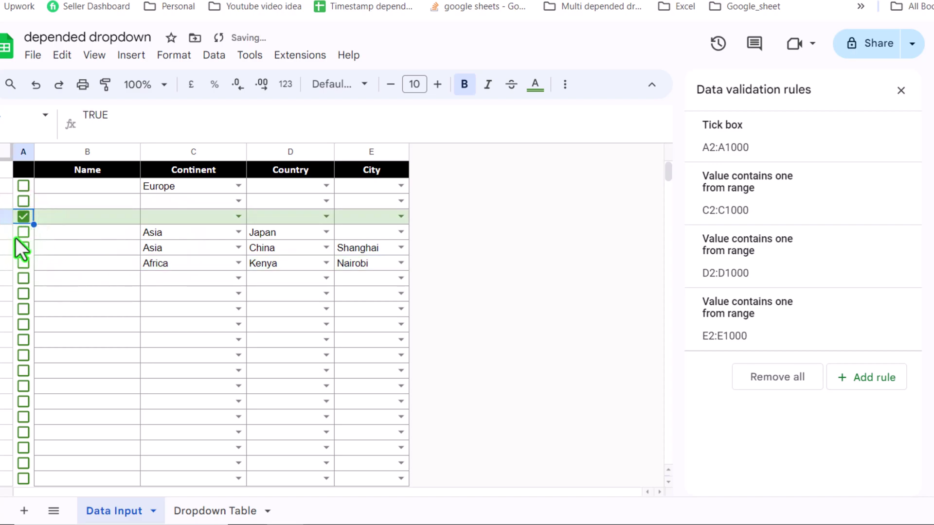
pyautogui.click(25, 279)
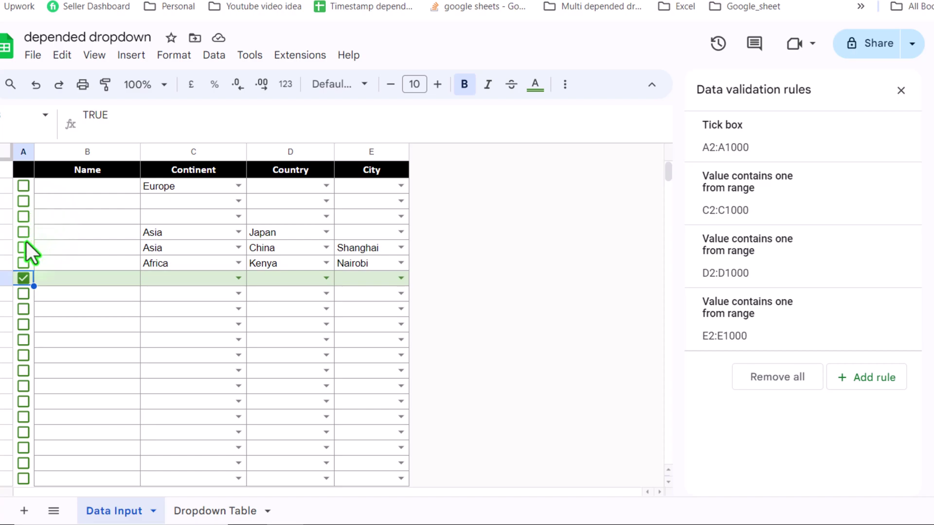
pyautogui.click(238, 278)
pyautogui.click(194, 358)
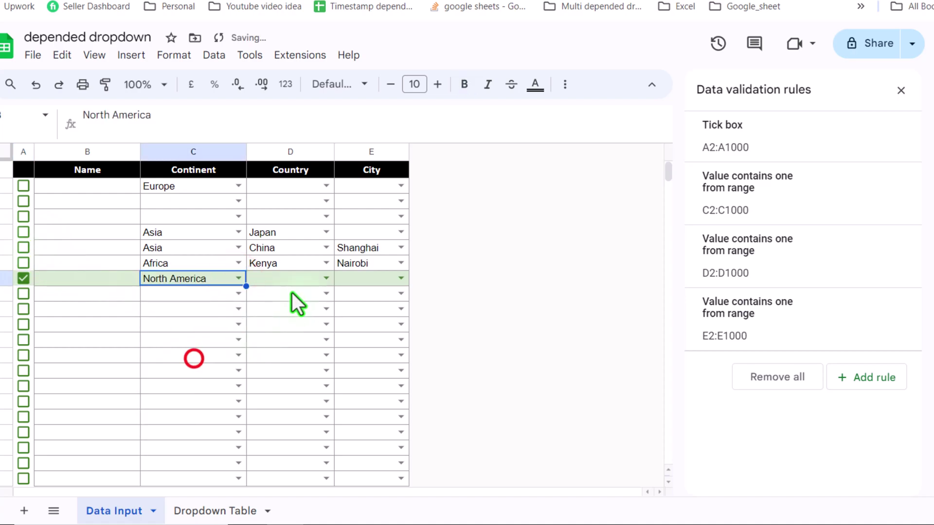
# - Choose USA as the country and Los Angeles as the city in the ticked North America row
pyautogui.click(326, 278)
pyautogui.click(303, 336)
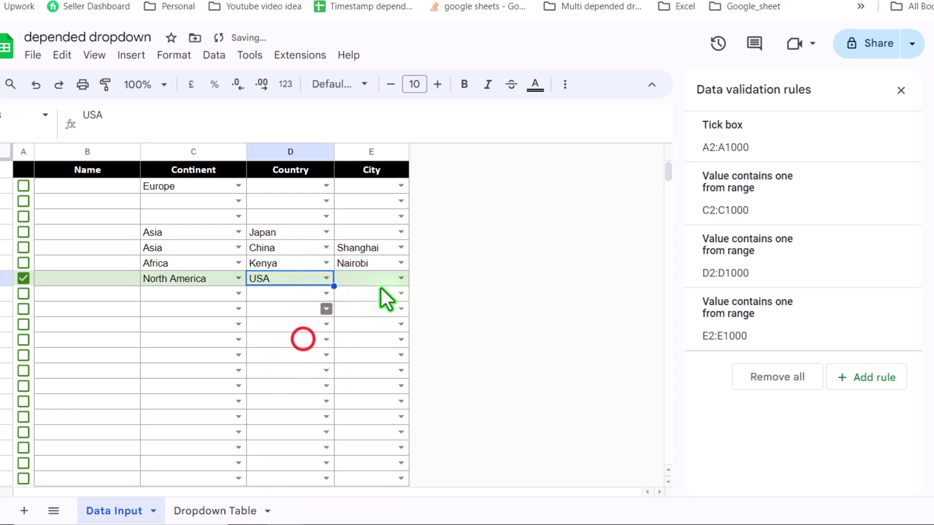
pyautogui.click(394, 275)
pyautogui.click(391, 318)
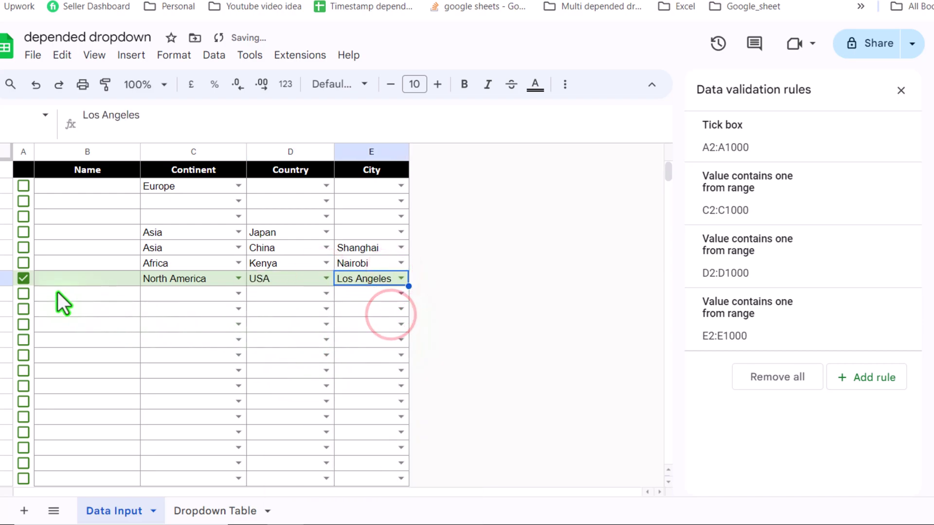
# - Tick row 9 and fill its dropdowns with South America, Colombia and Bogota
pyautogui.click(23, 294)
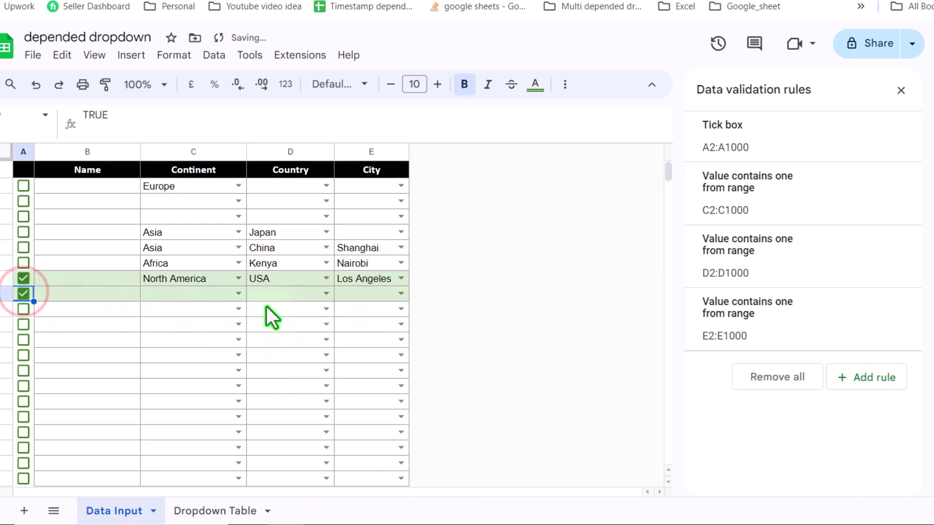
pyautogui.click(238, 293)
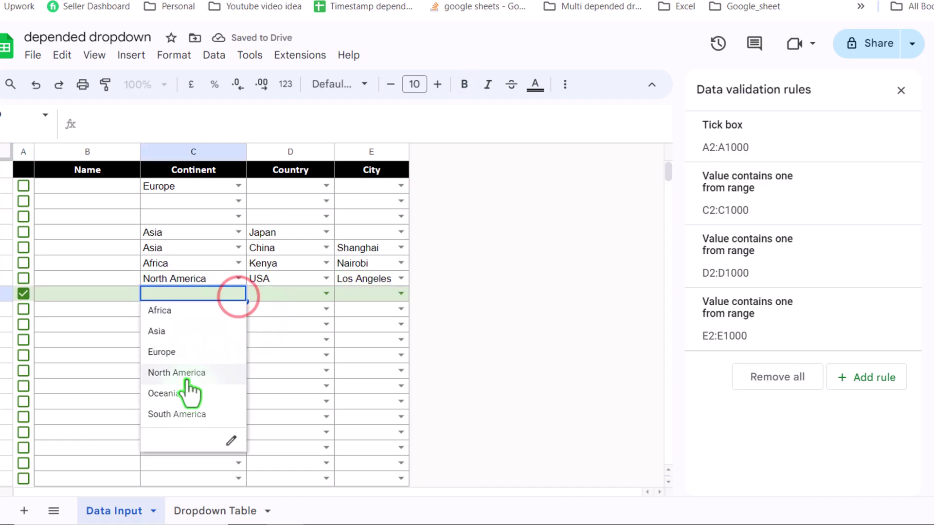
pyautogui.click(185, 414)
pyautogui.click(319, 294)
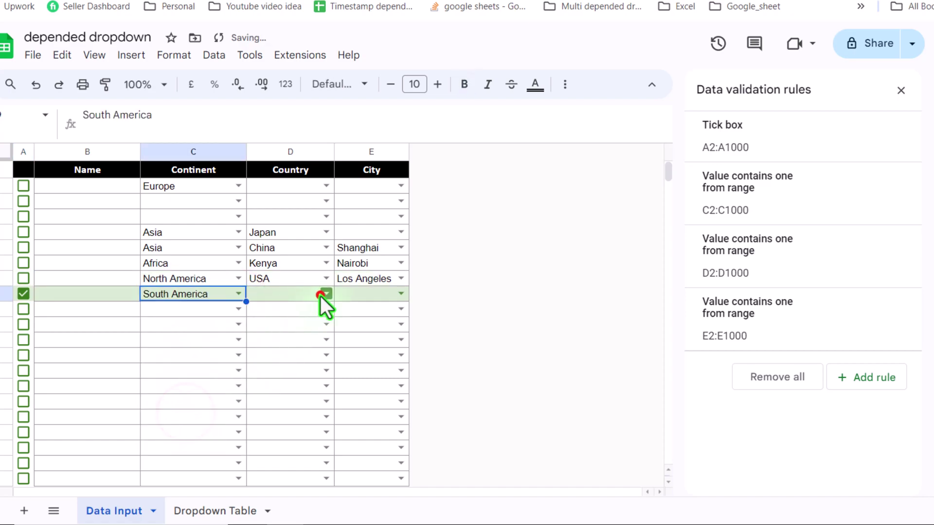
pyautogui.click(282, 374)
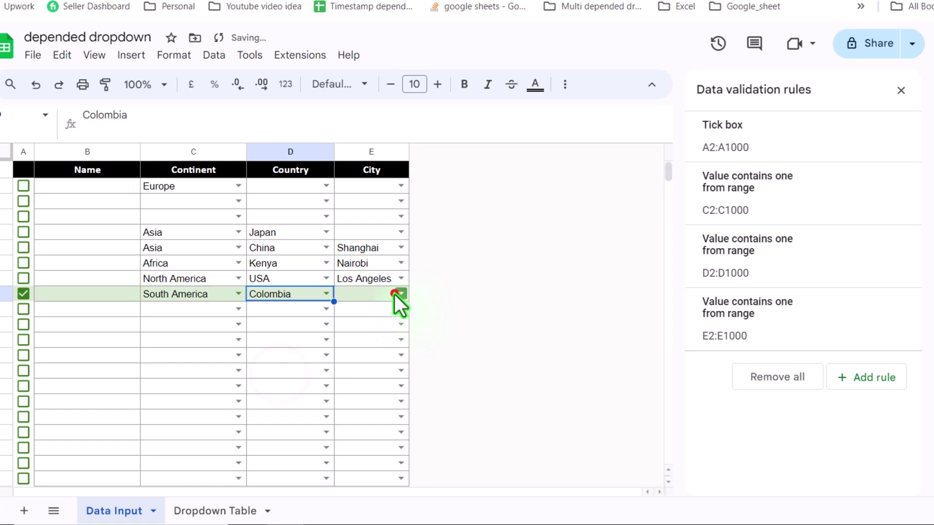
pyautogui.click(395, 294)
pyautogui.click(373, 311)
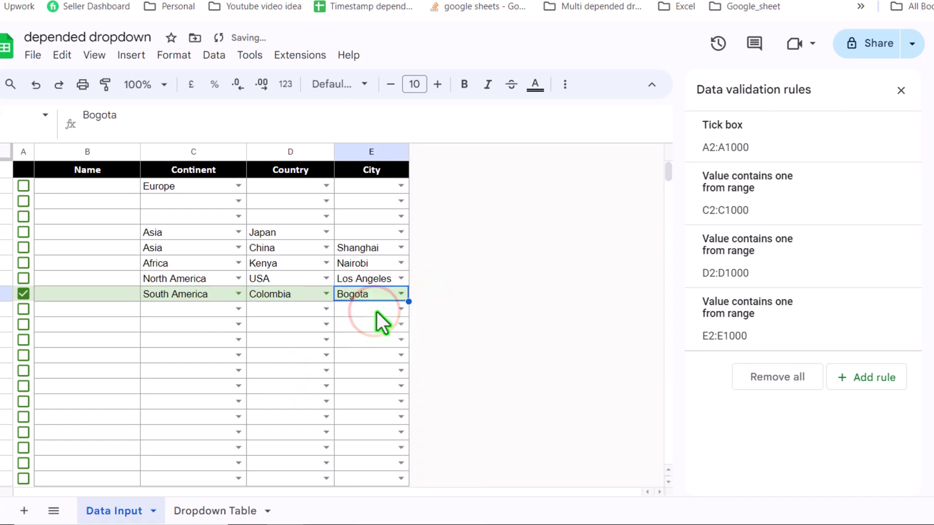